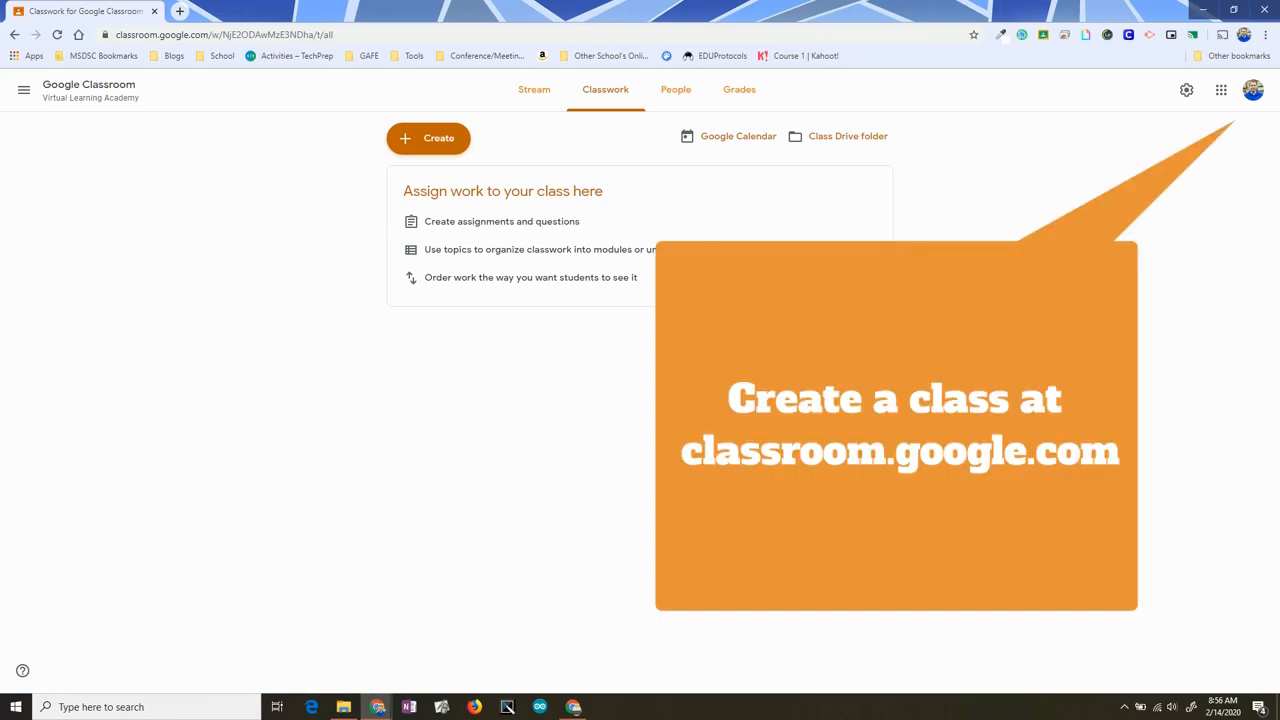
Look through the class's Stream, People and Grades pages and return to Classwork
{"action": "left_click", "coordinate": [530, 92]}
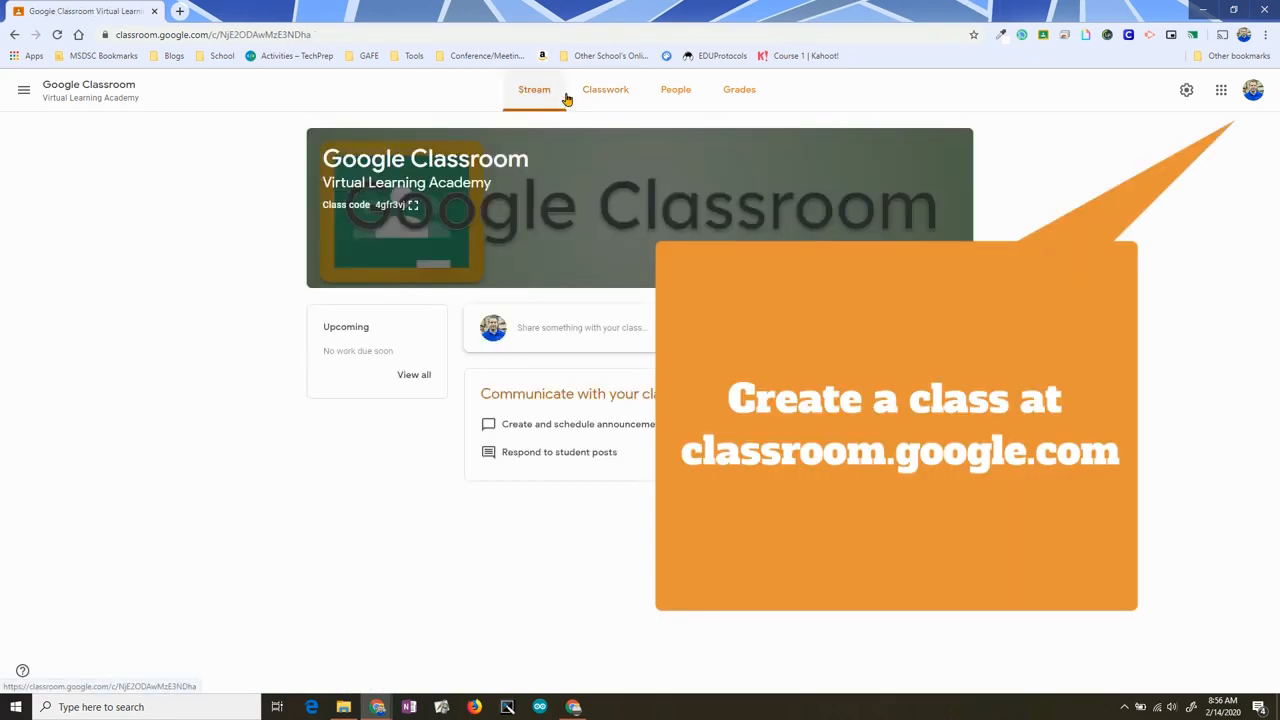
{"action": "left_click", "coordinate": [643, 91]}
{"action": "left_click", "coordinate": [686, 91]}
{"action": "left_click", "coordinate": [733, 90]}
{"action": "left_click", "coordinate": [596, 98]}
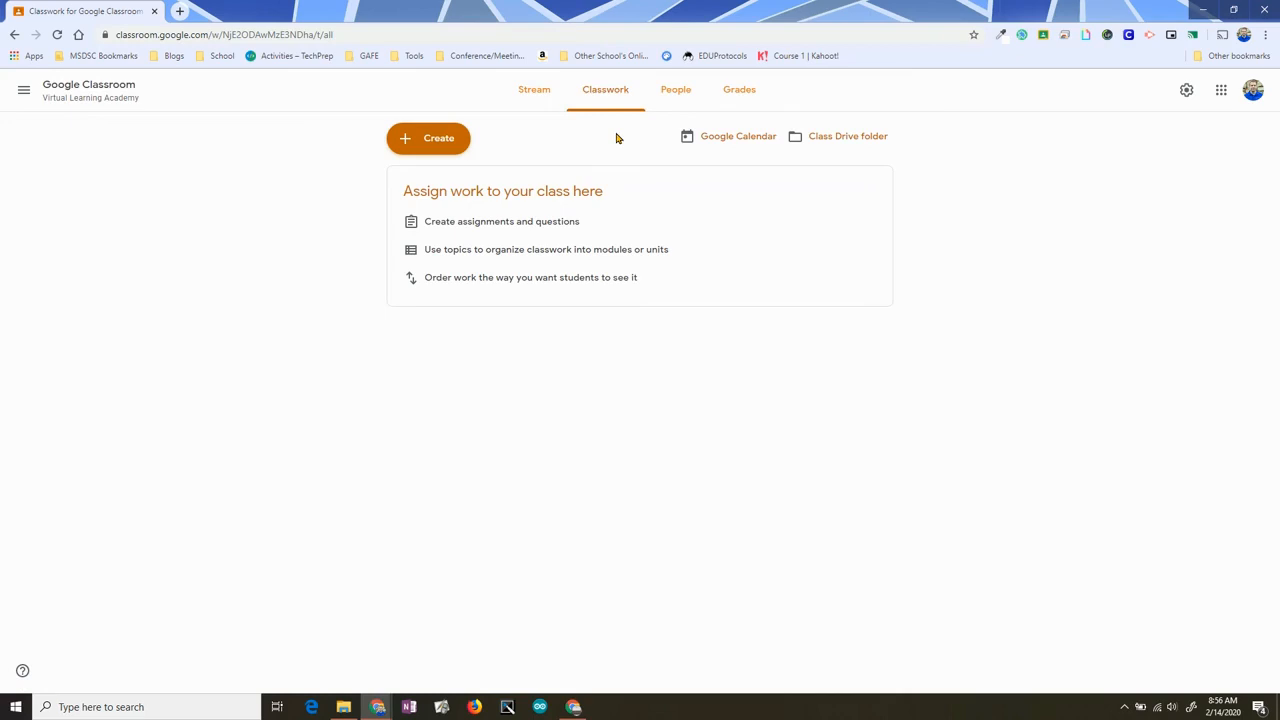
Review the kinds of classwork that can be created and start a new assignment
{"action": "left_click", "coordinate": [449, 140]}
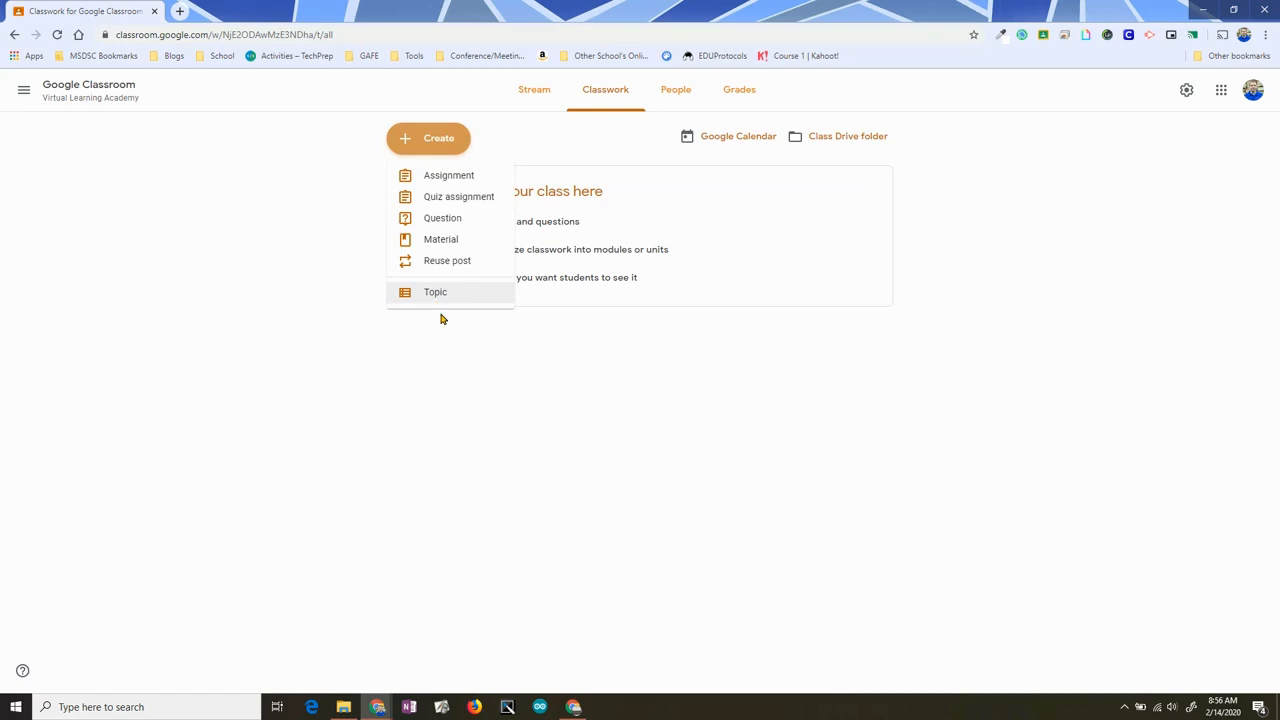
{"action": "left_click", "coordinate": [598, 402]}
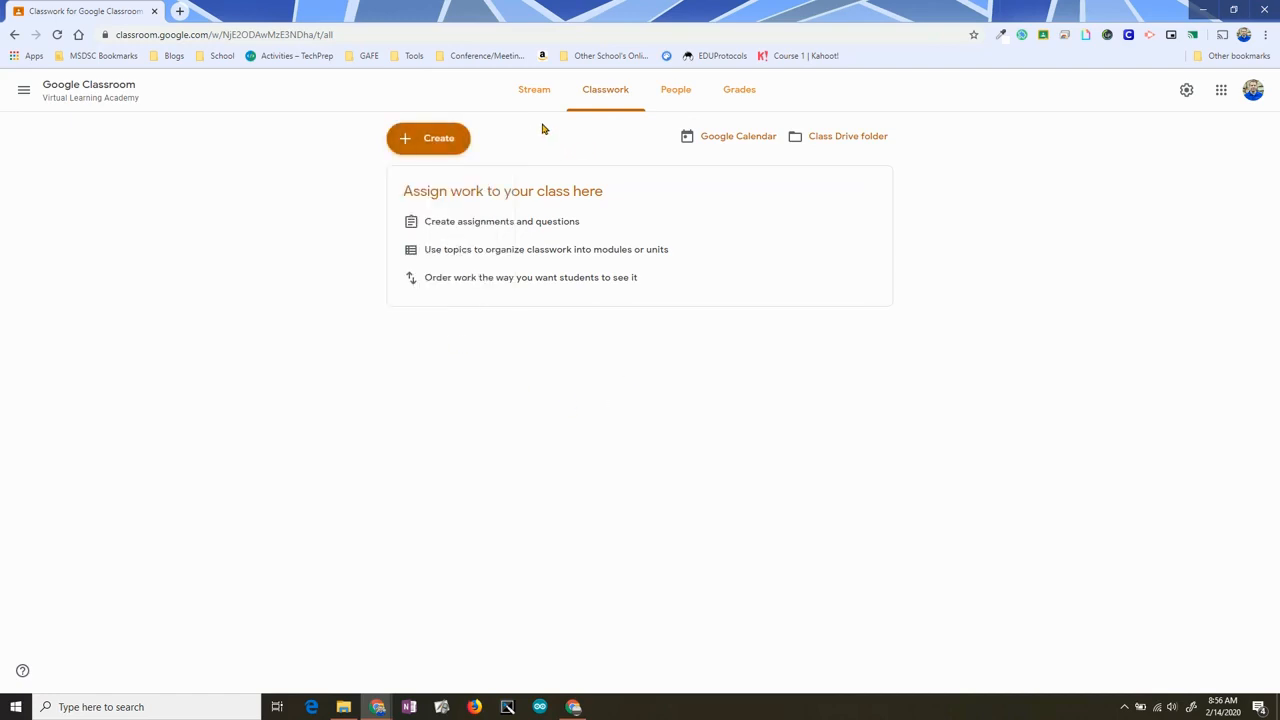
{"action": "left_click", "coordinate": [459, 148]}
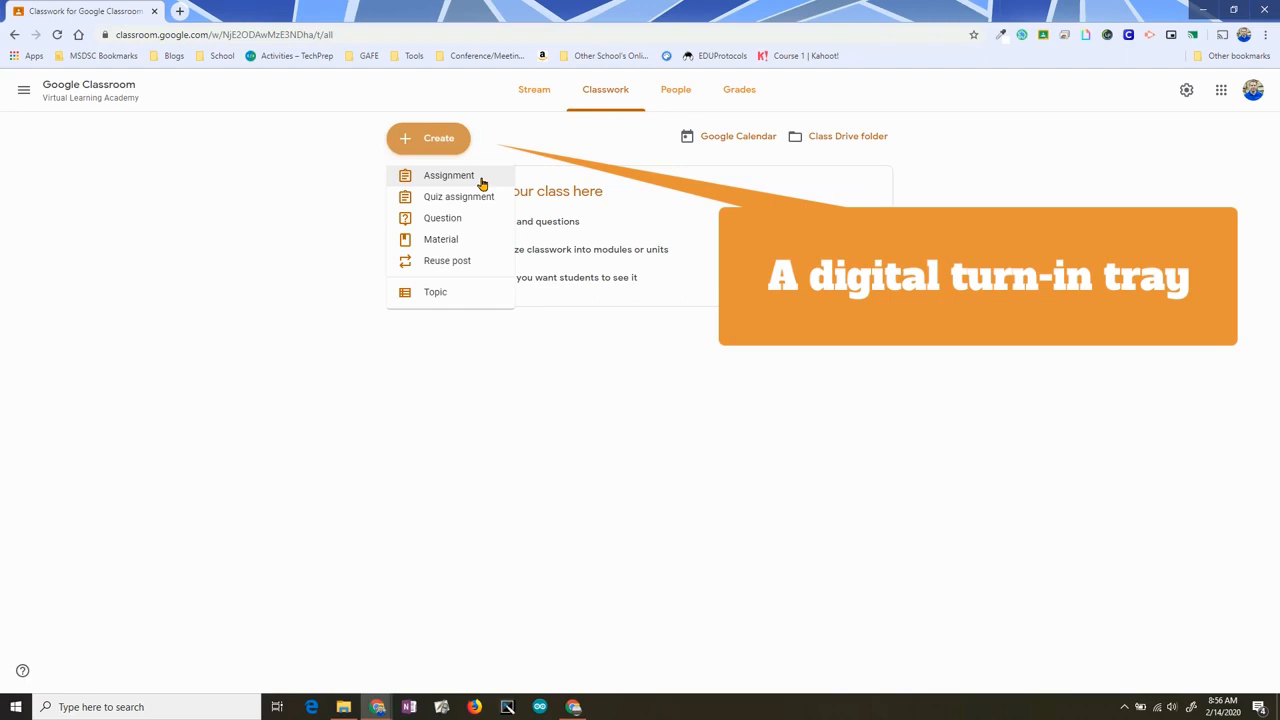
{"action": "left_click", "coordinate": [478, 180]}
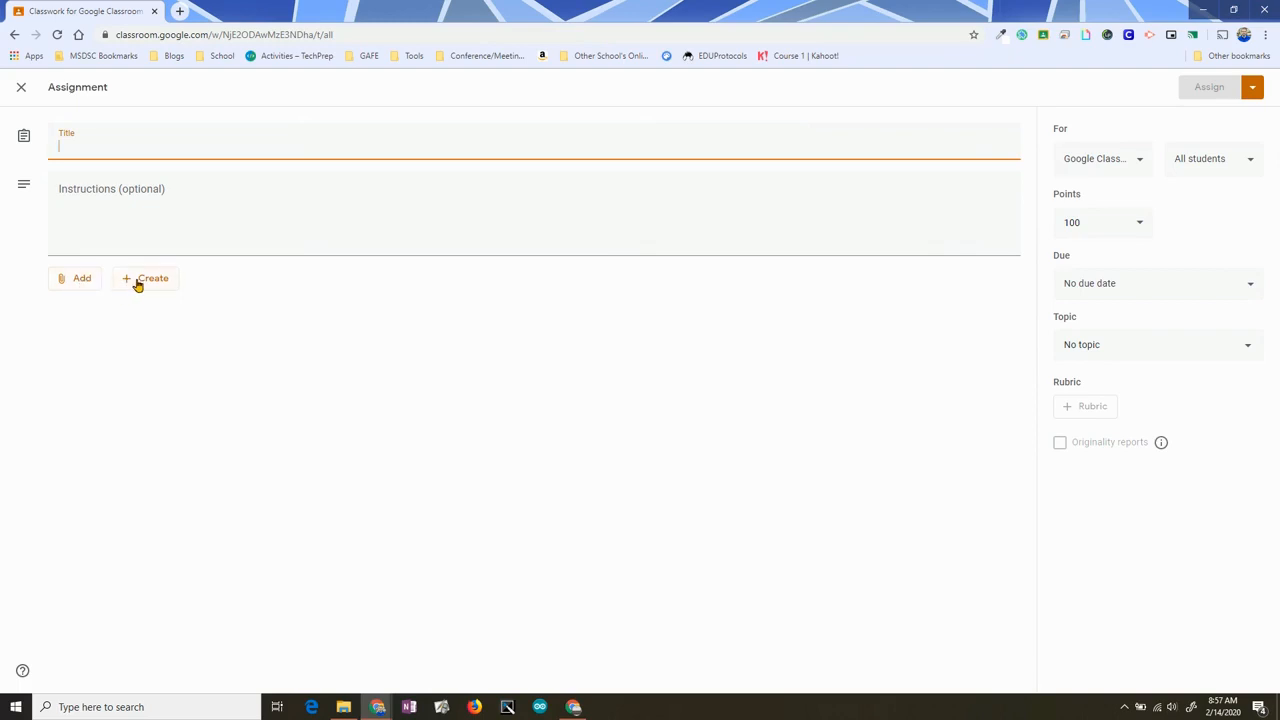
Check the lists of classes and students that the new assignment can be given to
{"action": "left_click", "coordinate": [1133, 160]}
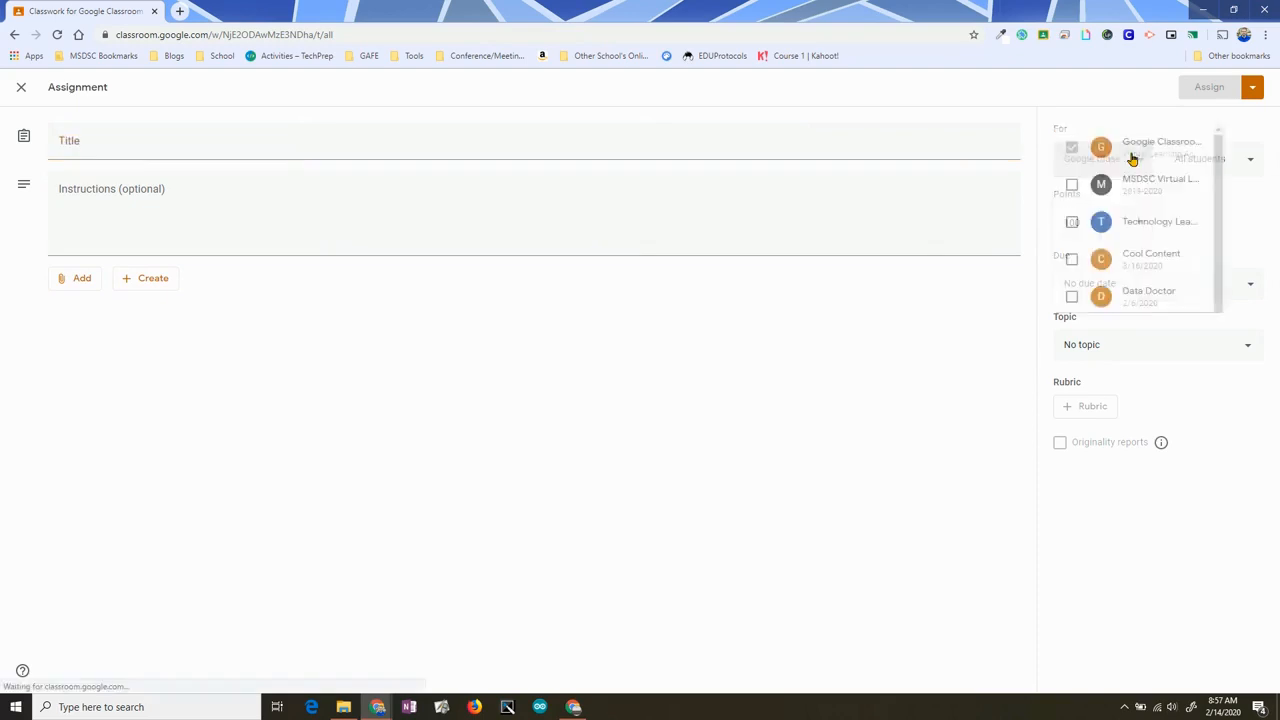
{"action": "left_click", "coordinate": [974, 120]}
{"action": "left_click", "coordinate": [1238, 166]}
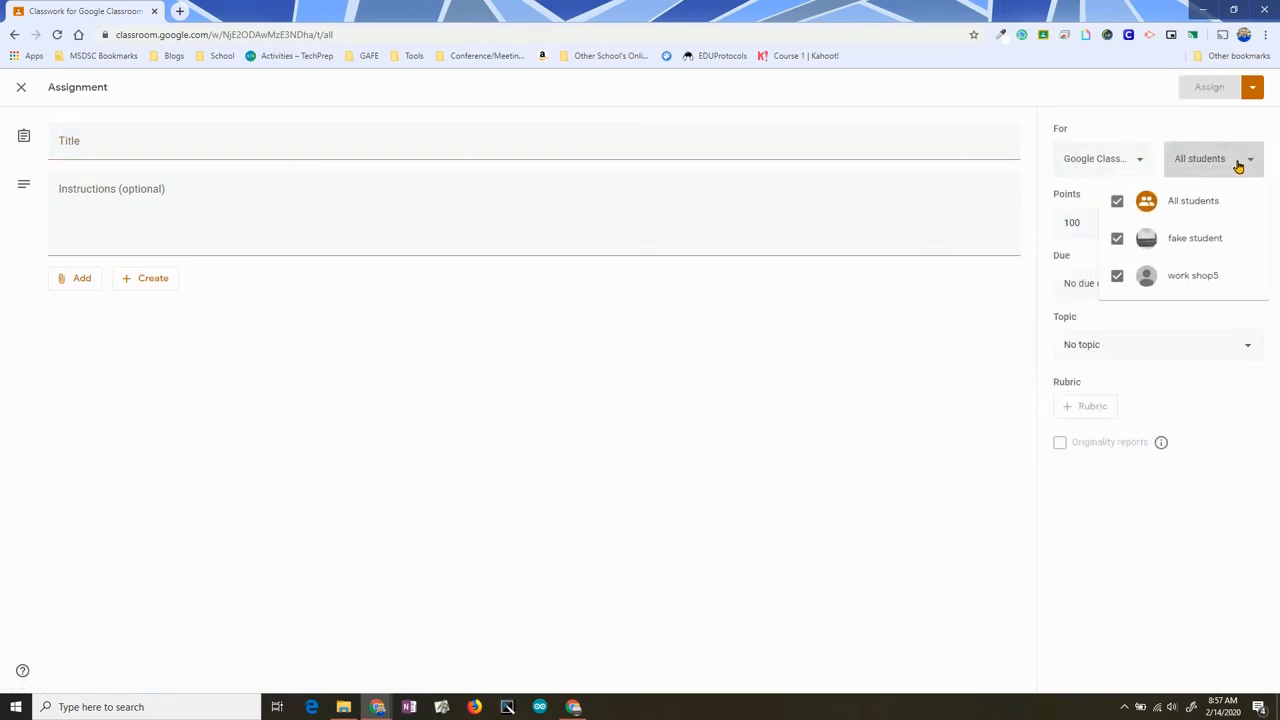
{"action": "left_click", "coordinate": [1238, 166]}
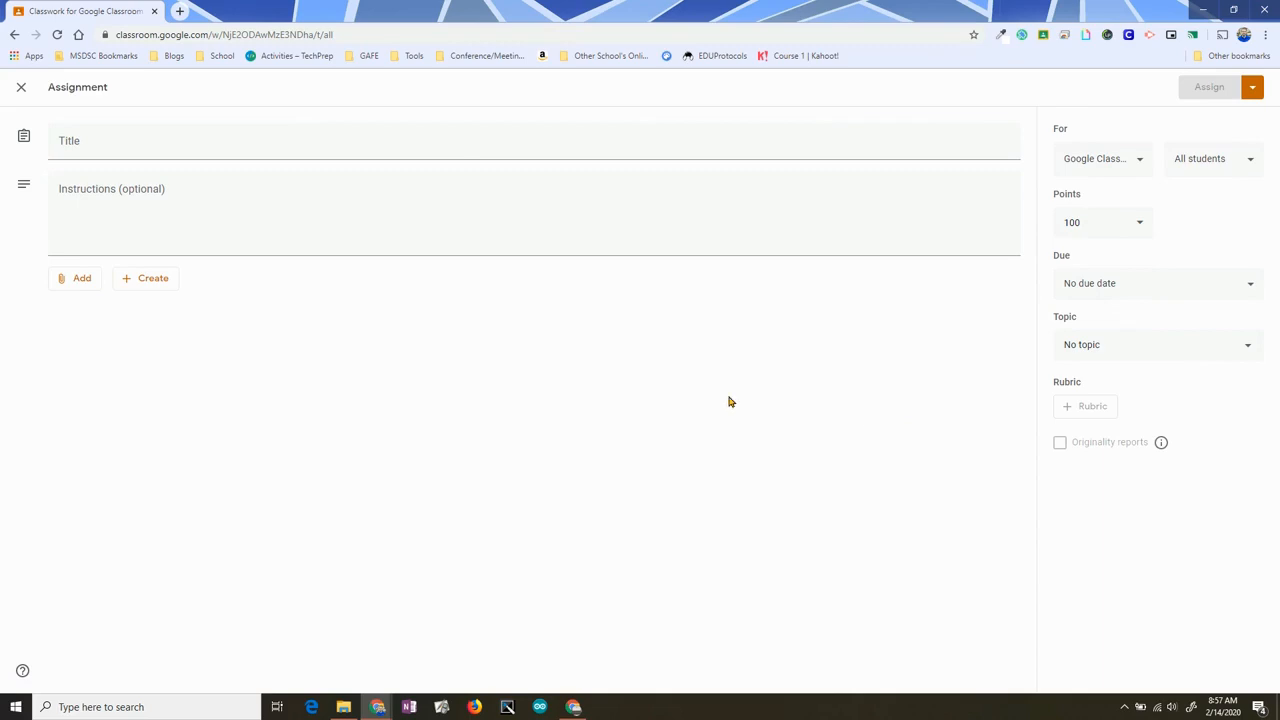
Title the assignment "Student turn in assignment from their Drive"
{"action": "left_click", "coordinate": [308, 141]}
{"action": "type", "text": "Student turn in assignment from their Drive"}
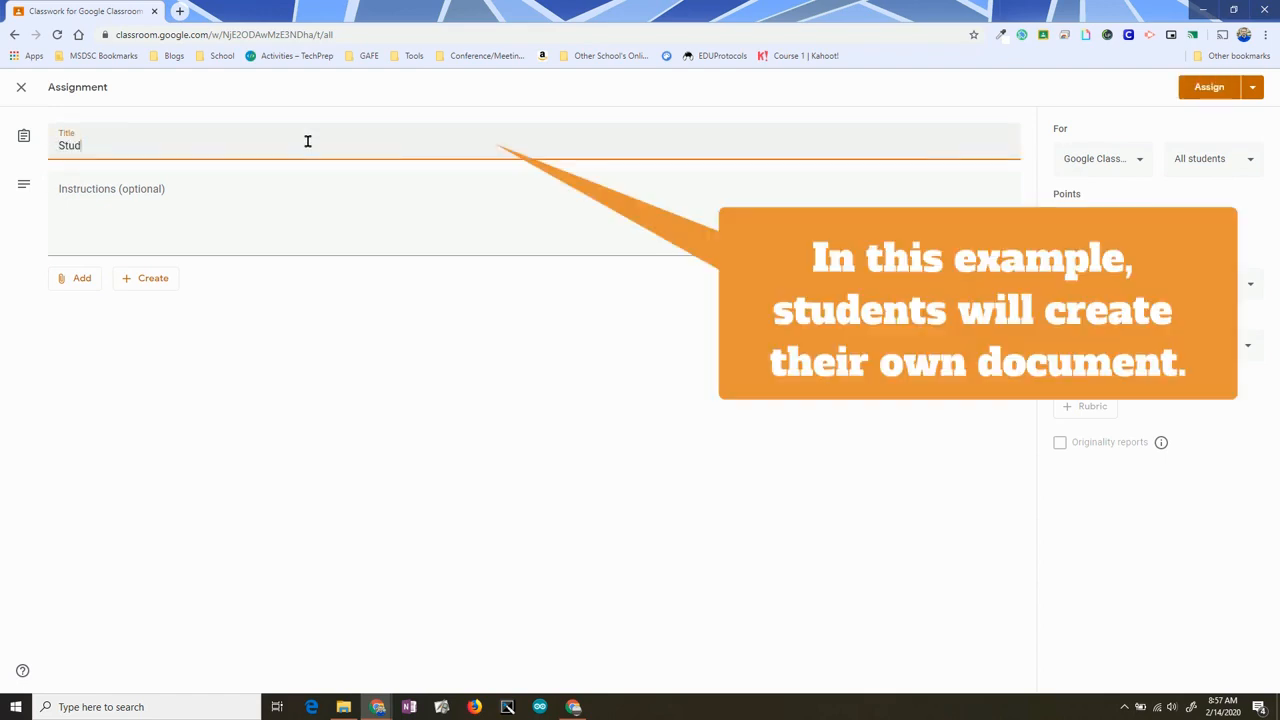
{"action": "key", "text": "Tab"}
Write instructions telling students to watch the attached video, read the linked "web page", then open a Google Doc and tell what they learned
{"action": "type", "text": "You will need to watch the attached video. Go to the link and read the web page. Then open a Go"}
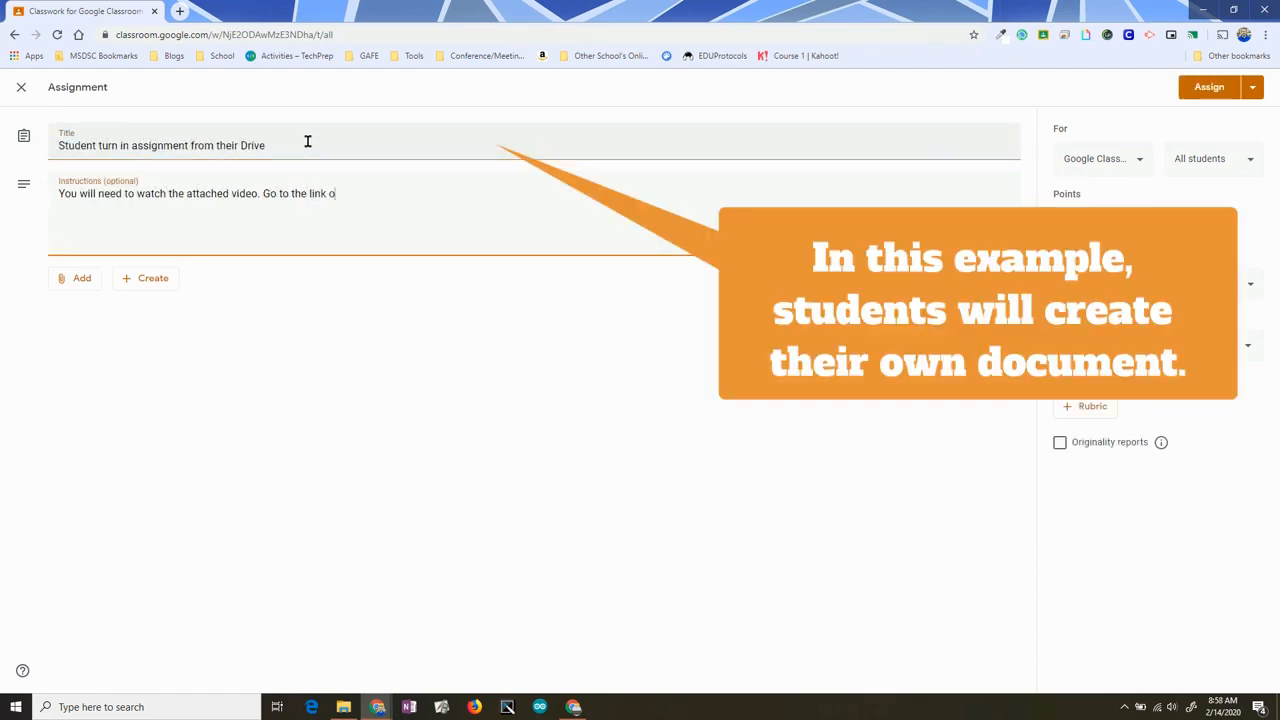
{"action": "type", "text": "ogle Doc and tell what you learned."}
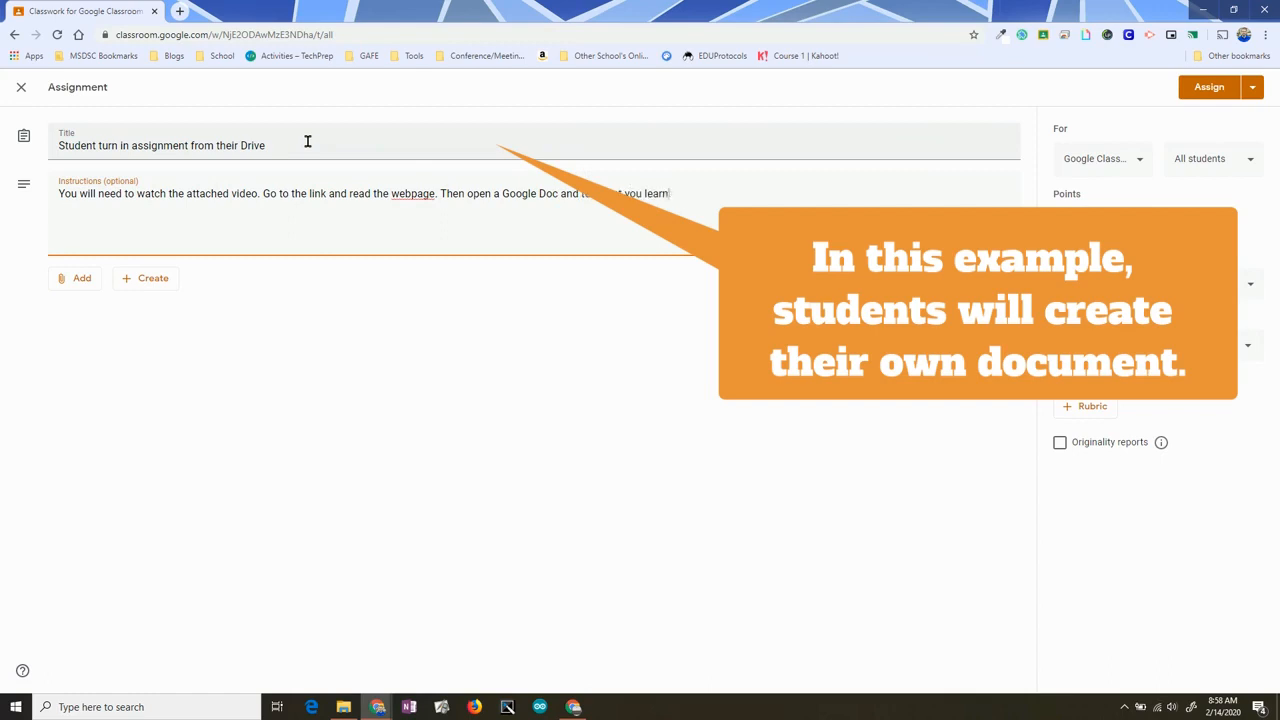
{"action": "right_click", "coordinate": [422, 200]}
{"action": "left_click", "coordinate": [450, 213]}
{"action": "left_click", "coordinate": [701, 195]}
{"action": "left_click", "coordinate": [497, 335]}
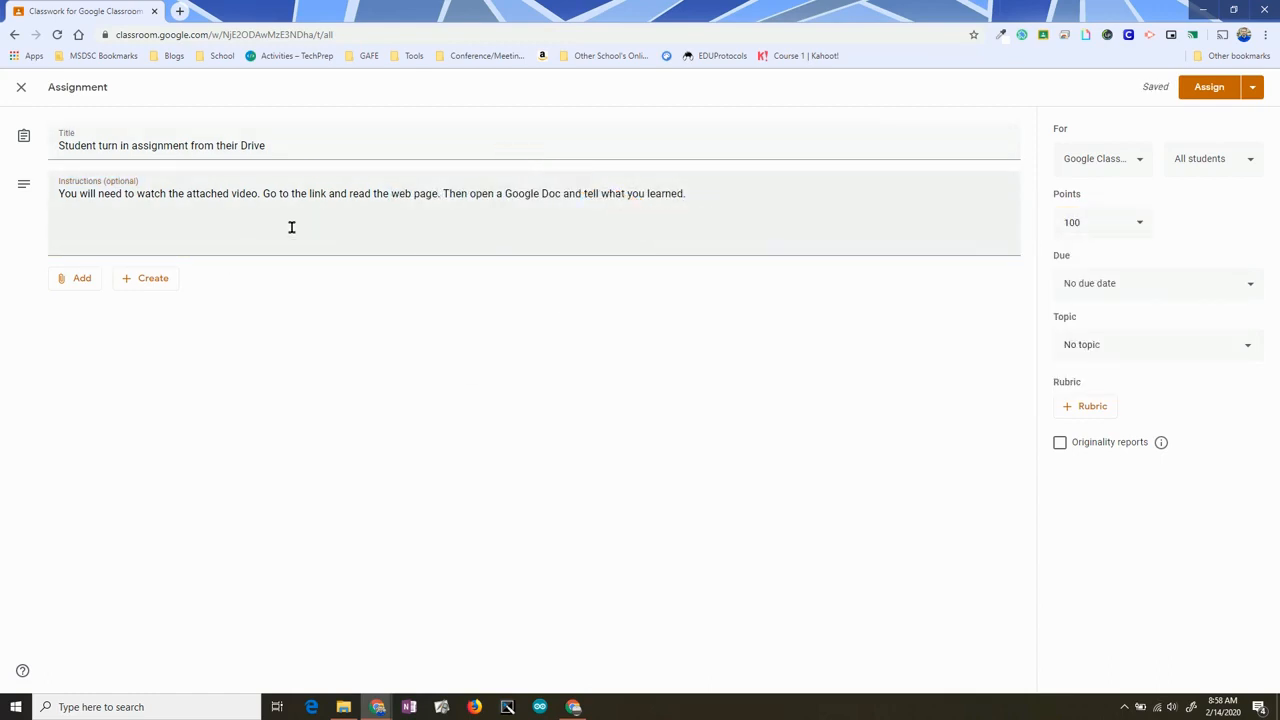
{"action": "left_click", "coordinate": [73, 280]}
{"action": "left_click", "coordinate": [80, 326]}
{"action": "type", "text": "www.edgaged.net"}
{"action": "left_click", "coordinate": [697, 426]}
Search YouTube for "hyperdocs" and attach the video "Go Paperless with Hyperdocs" to the assignment
{"action": "left_click", "coordinate": [82, 278]}
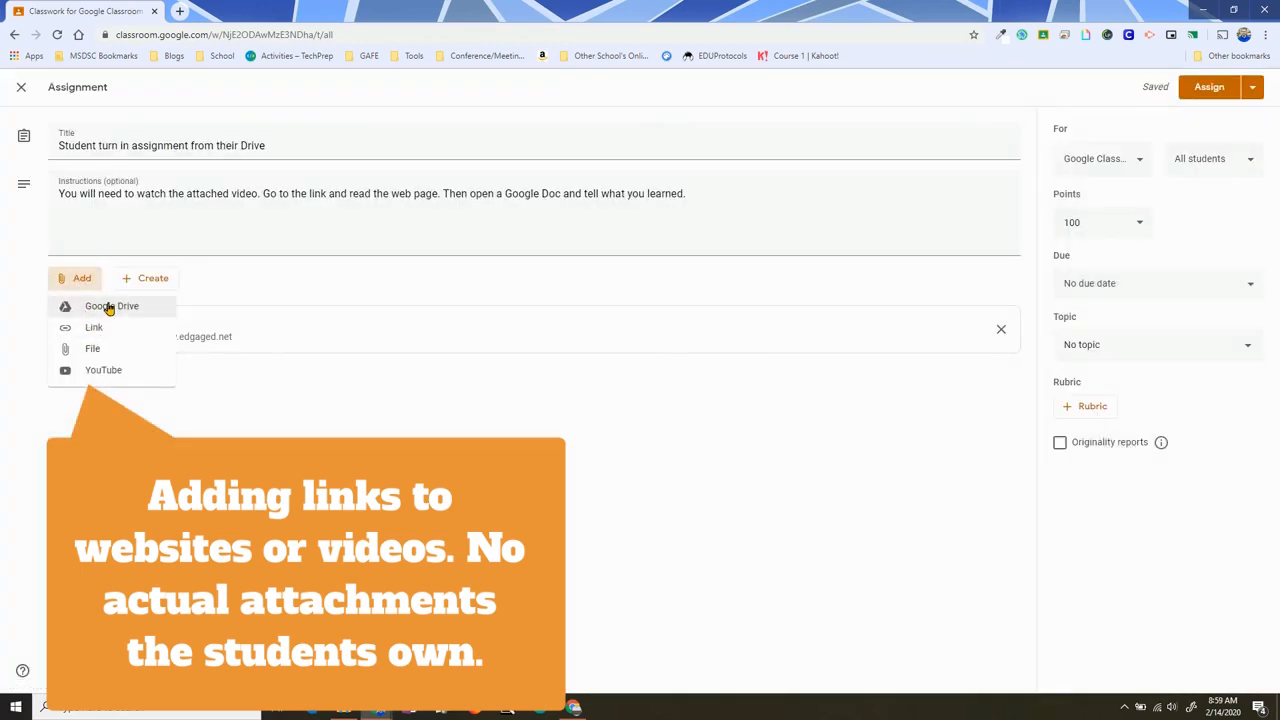
{"action": "left_click", "coordinate": [109, 374]}
{"action": "type", "text": "hyperdocs"}
{"action": "key", "text": "Return"}
{"action": "left_click", "coordinate": [423, 320]}
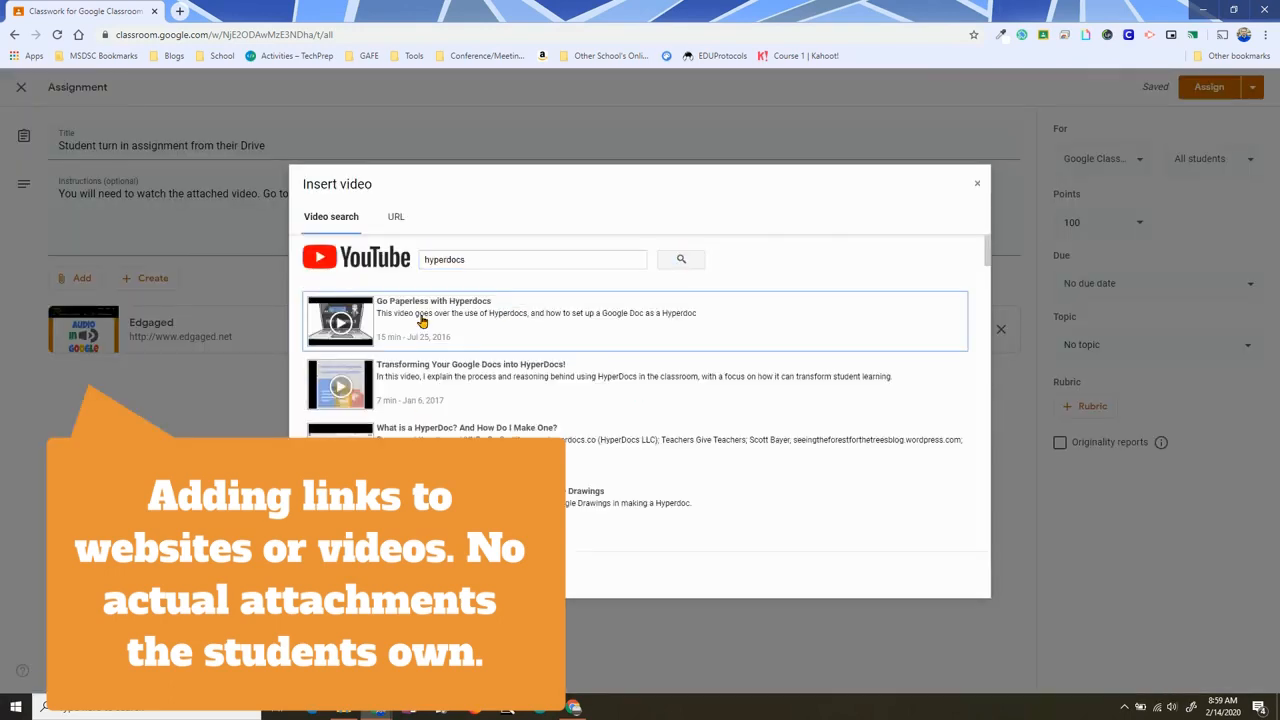
{"action": "left_click", "coordinate": [328, 577]}
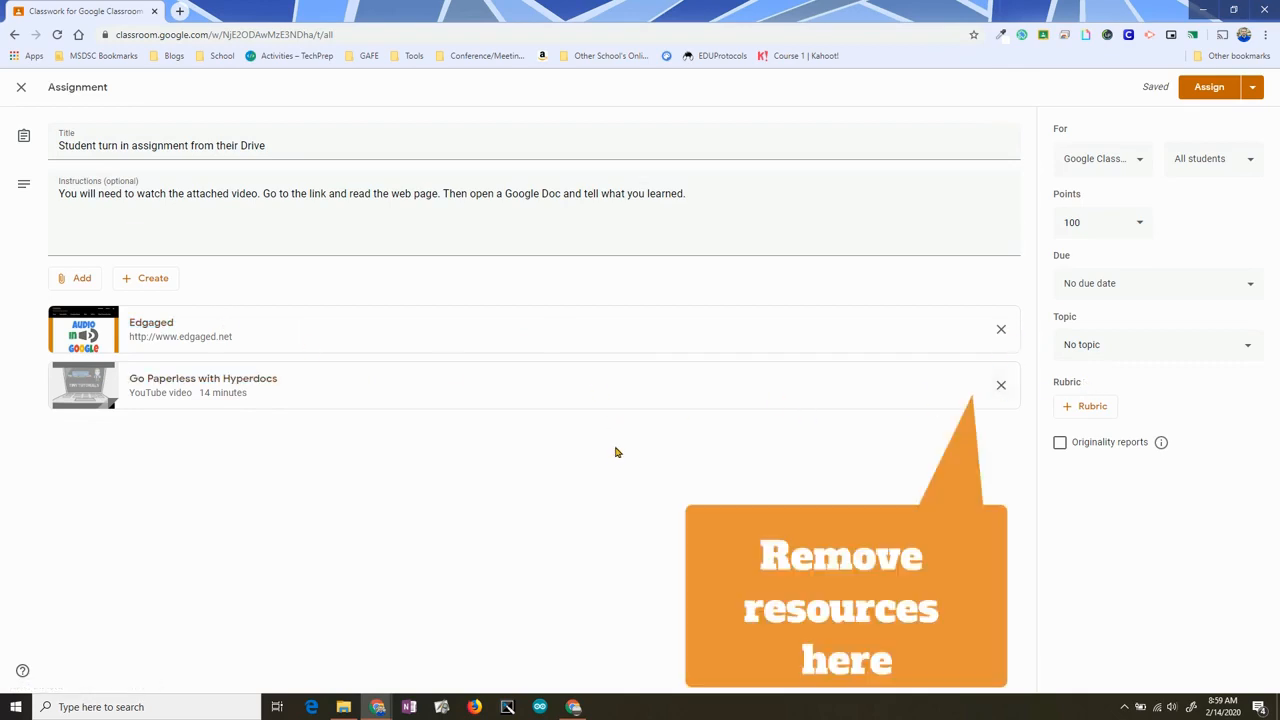
Check which classes can receive the assignment and try deselecting and reselecting individual students as recipients
{"action": "left_click", "coordinate": [1140, 160]}
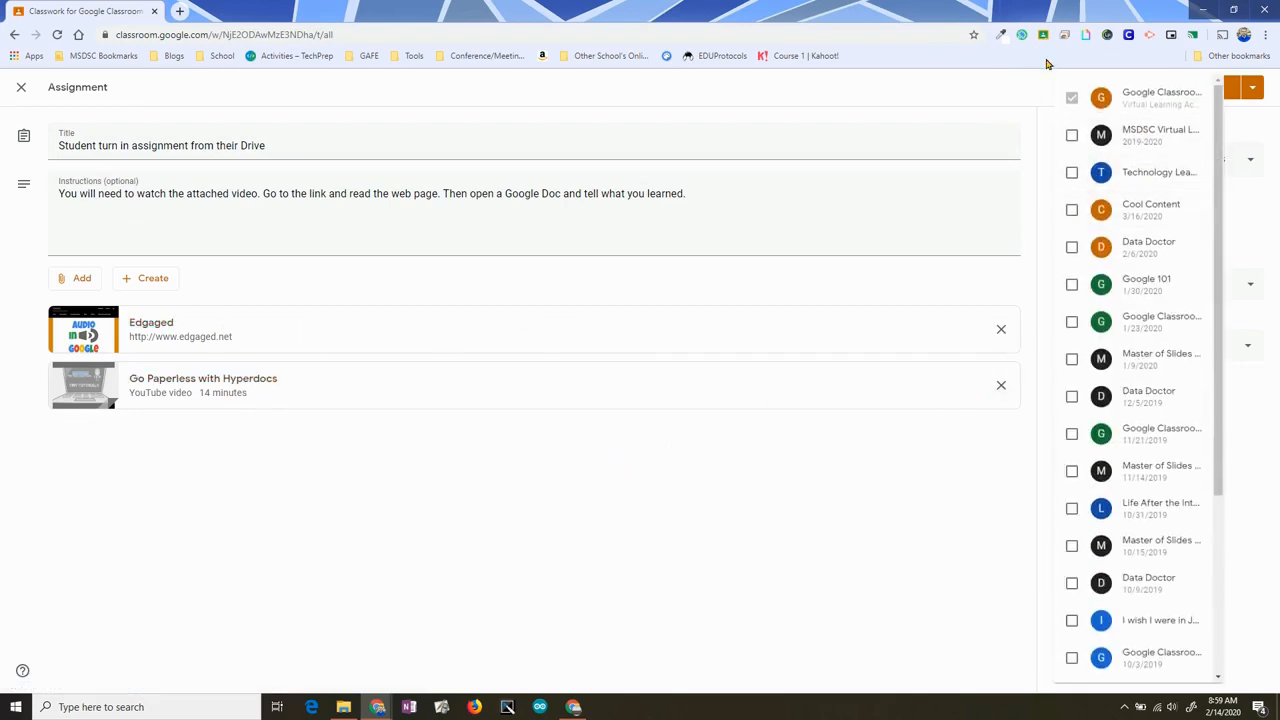
{"action": "left_click", "coordinate": [1001, 108]}
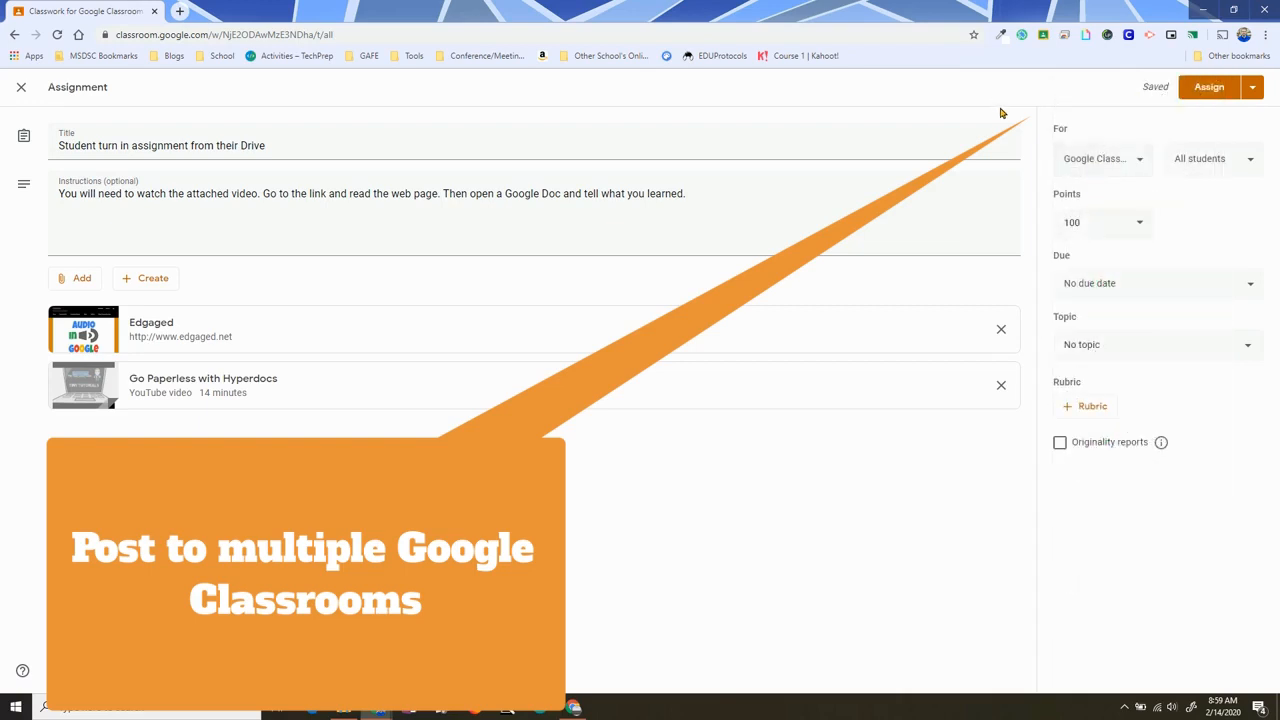
{"action": "left_click", "coordinate": [1183, 160]}
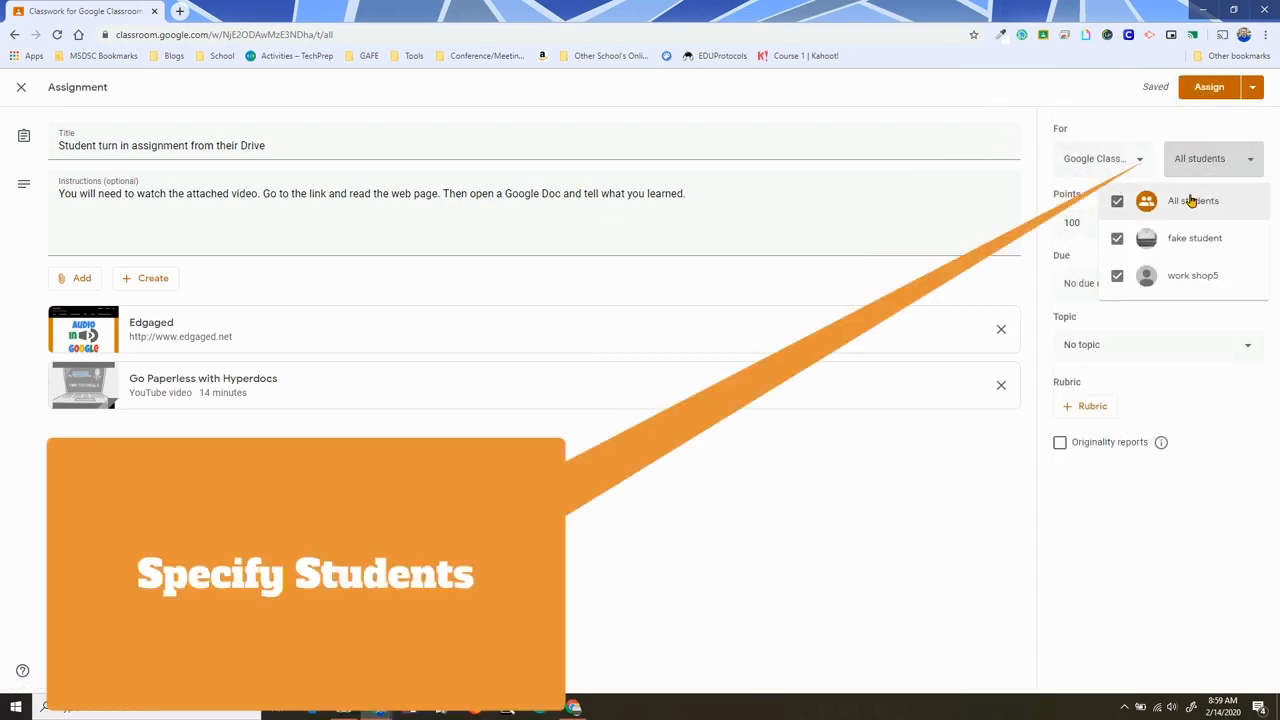
{"action": "left_click", "coordinate": [1121, 203]}
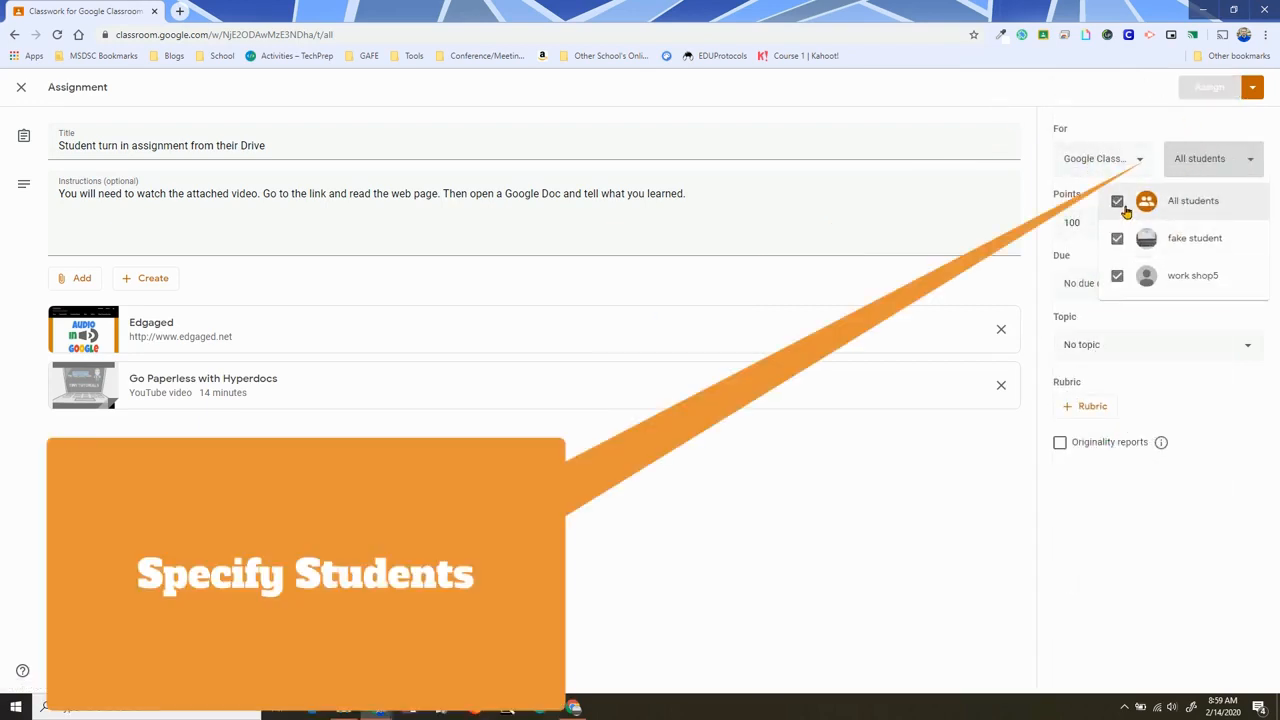
{"action": "left_click", "coordinate": [1121, 205]}
{"action": "left_click", "coordinate": [1118, 240]}
{"action": "left_click", "coordinate": [1117, 276]}
{"action": "left_click", "coordinate": [1121, 241]}
{"action": "left_click", "coordinate": [1117, 275]}
{"action": "left_click", "coordinate": [991, 134]}
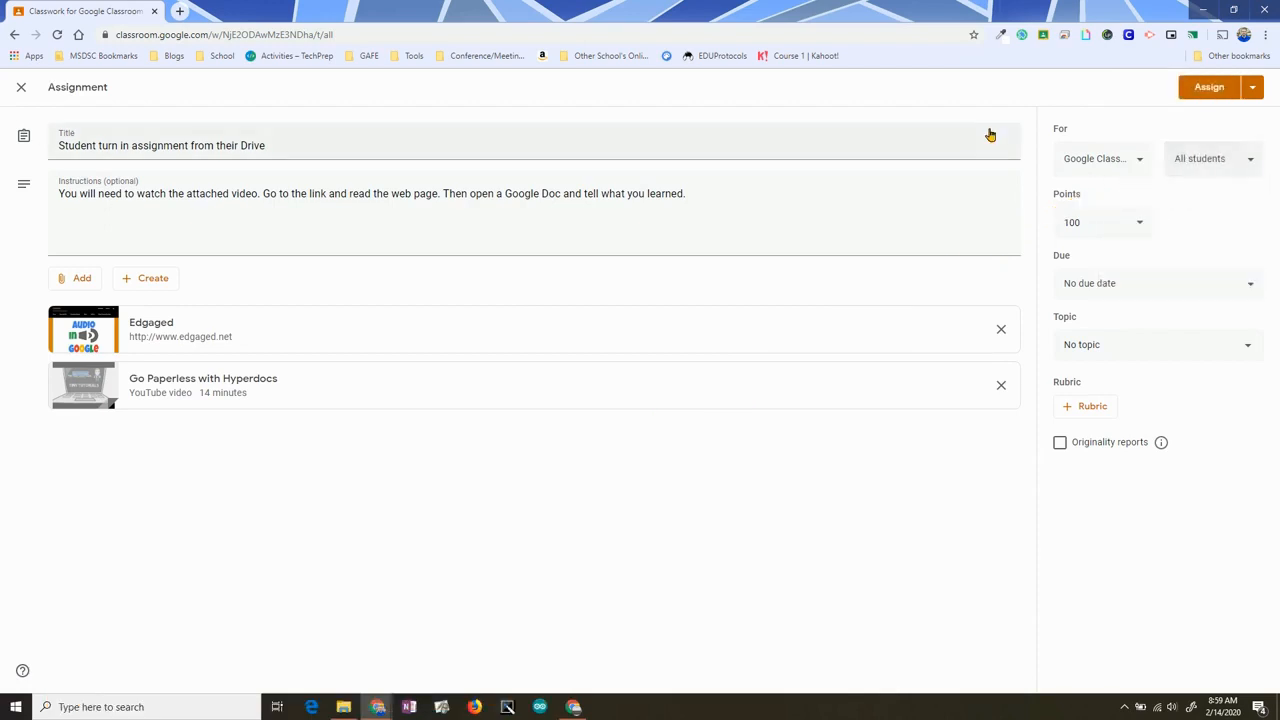
Set the assignment's points to 10 and its due date to Feb 18, 2020, without a time
{"action": "left_click", "coordinate": [1093, 221]}
{"action": "type", "text": "1"}
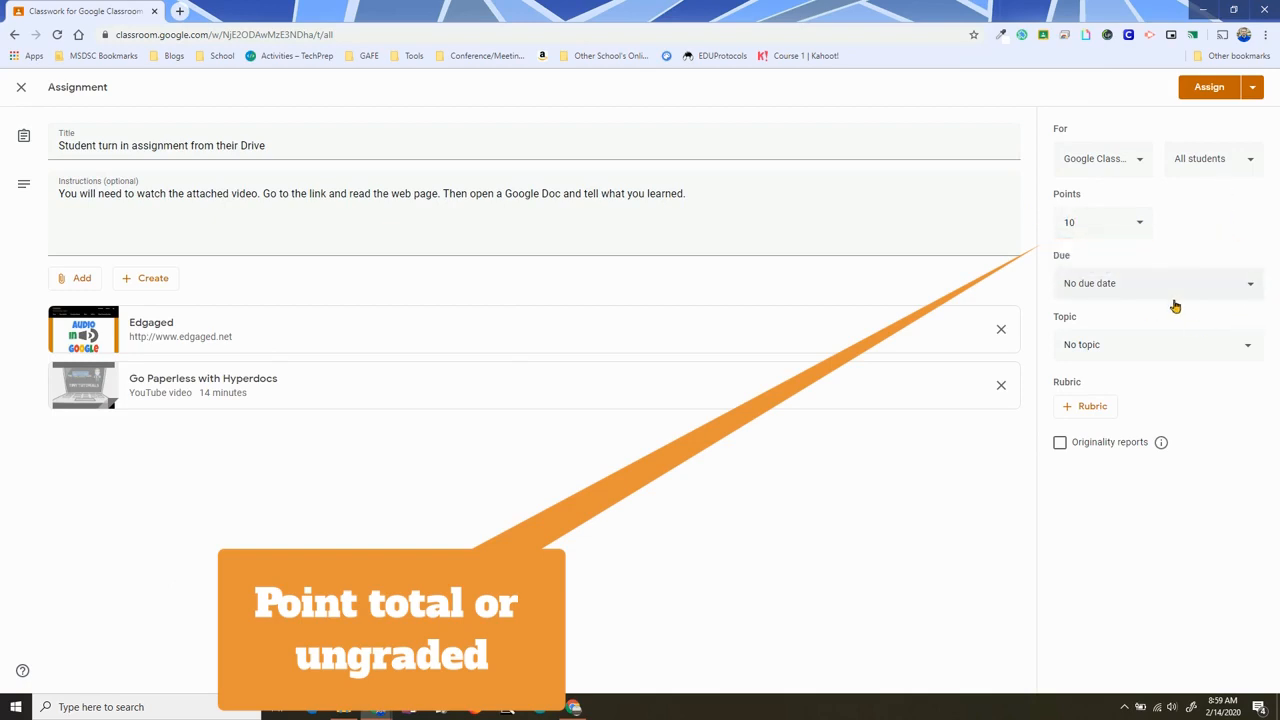
{"action": "left_click", "coordinate": [1200, 287]}
{"action": "left_click", "coordinate": [1181, 340]}
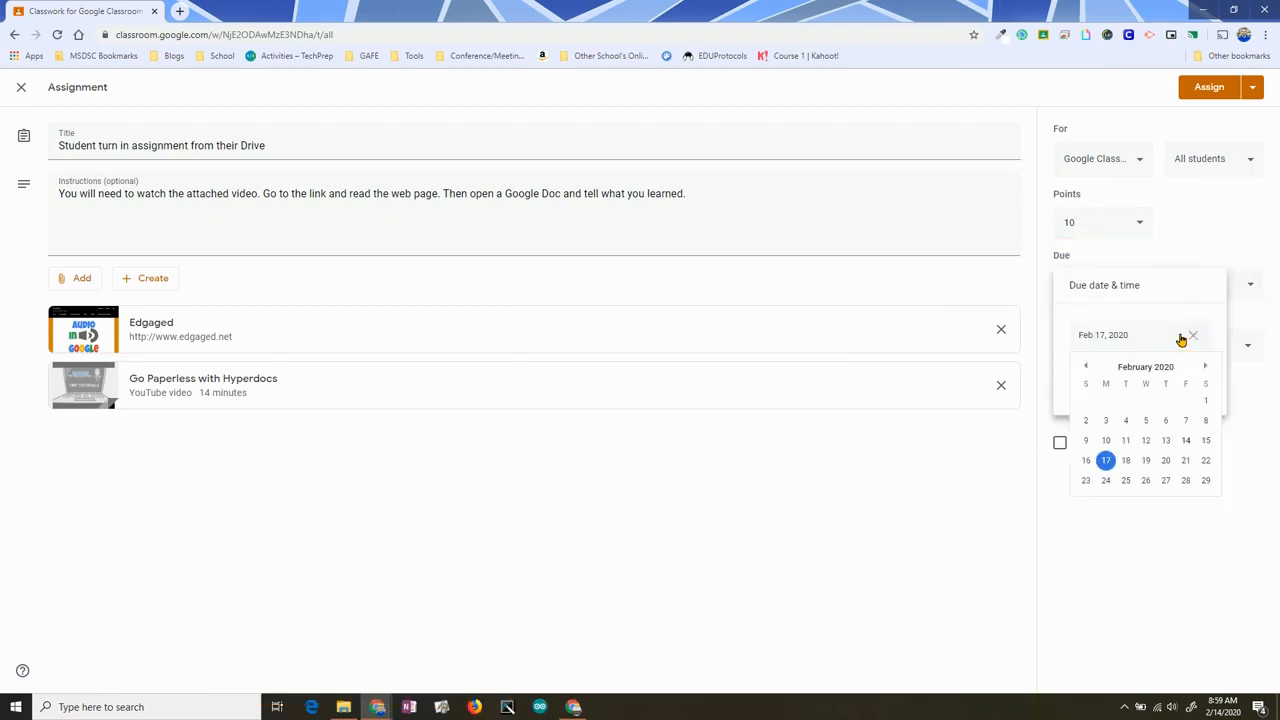
{"action": "left_click", "coordinate": [1128, 462]}
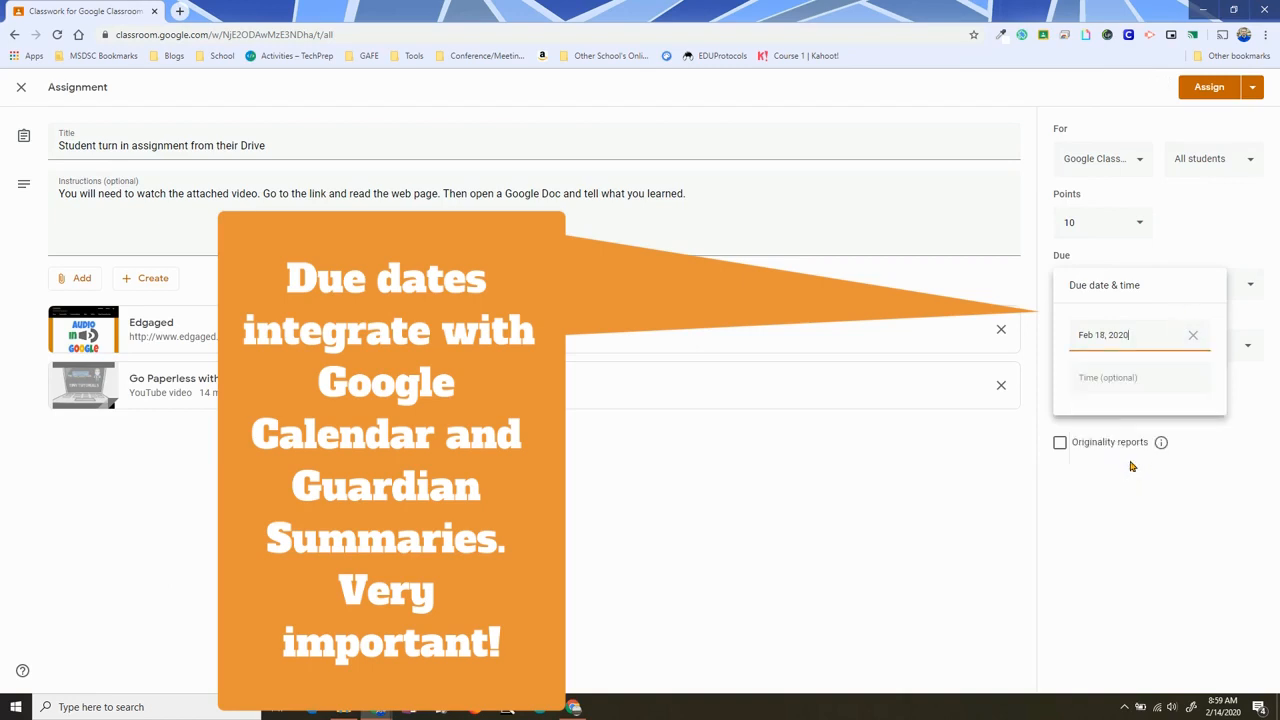
{"action": "left_click", "coordinate": [1138, 578]}
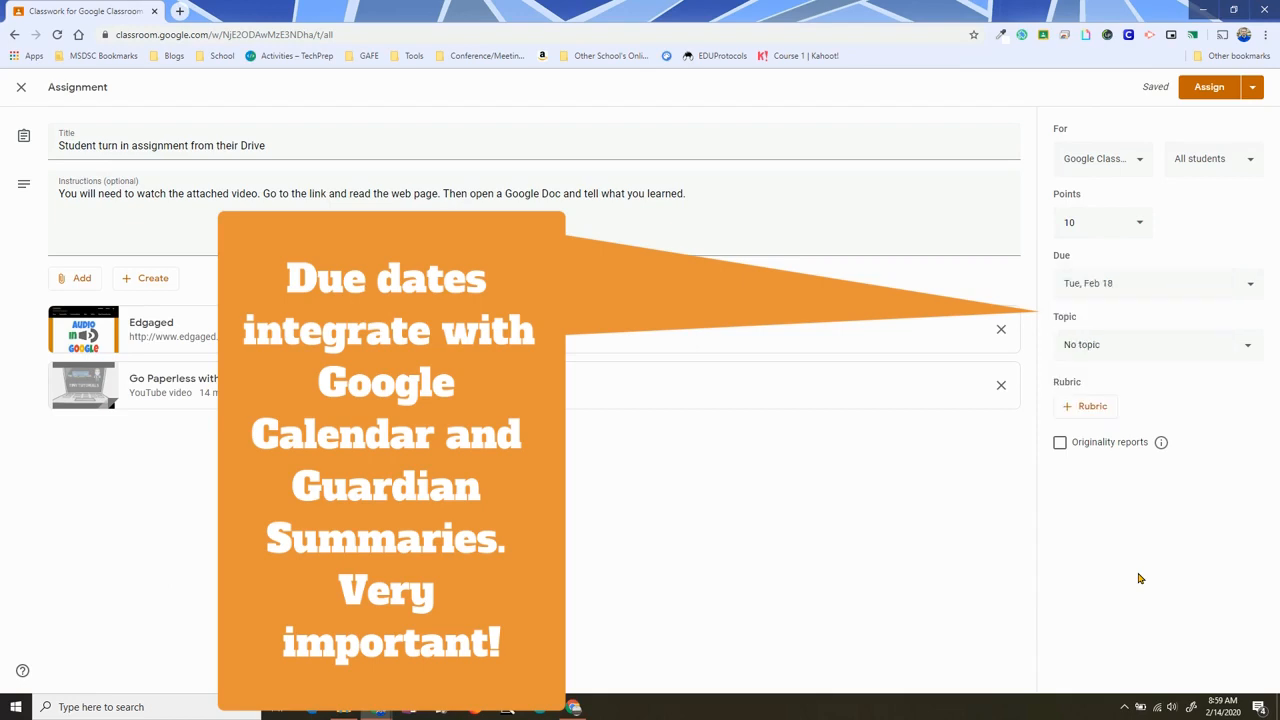
{"action": "left_click", "coordinate": [1130, 292]}
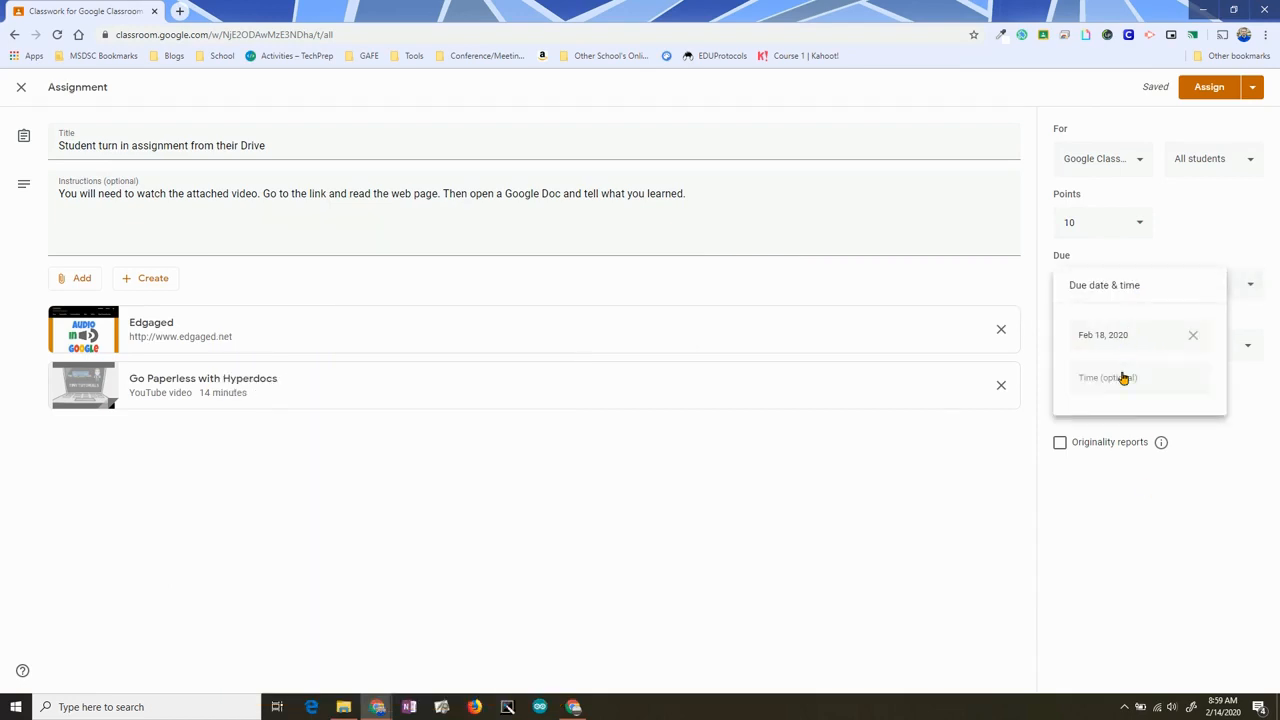
{"action": "left_click", "coordinate": [1108, 537]}
Create the topic "Setting Topics Helps Organize" for the assignment and save the assignment as a draft
{"action": "left_click", "coordinate": [1123, 347]}
{"action": "left_click", "coordinate": [1100, 375]}
{"action": "type", "text": "Setting Topics Helps Organize"}
{"action": "key", "text": "Return"}
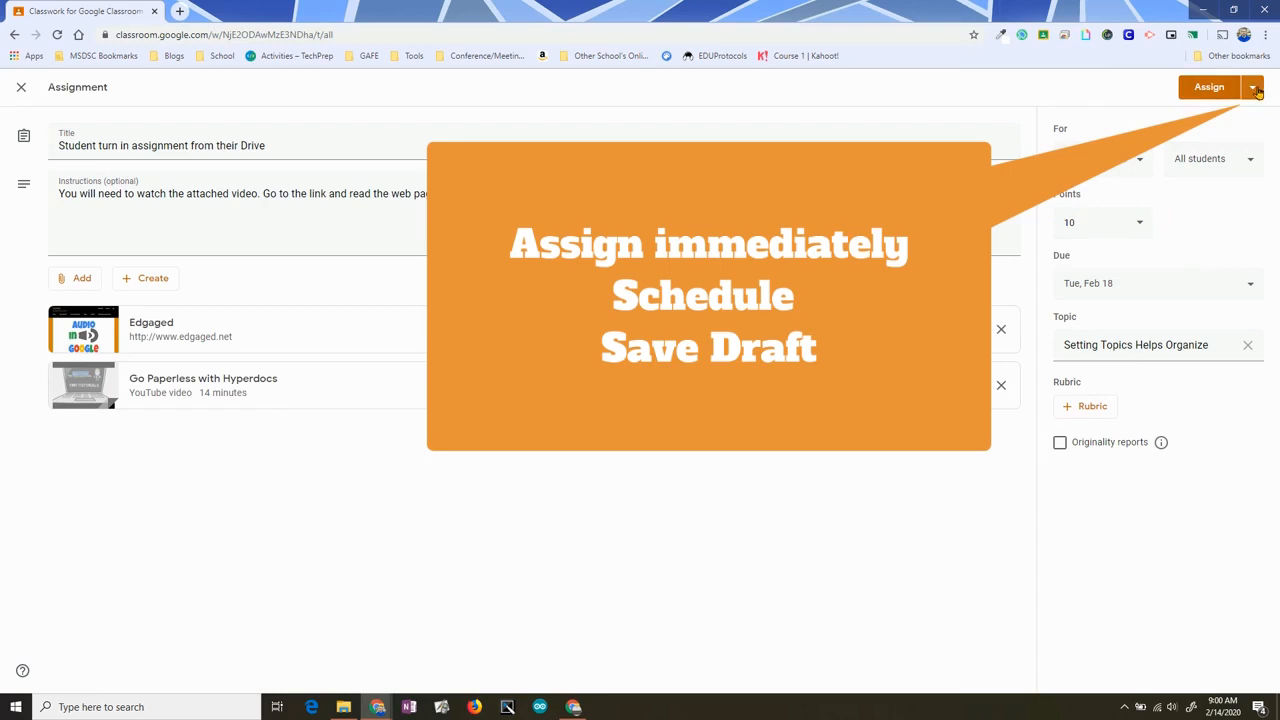
{"action": "left_click", "coordinate": [1253, 88]}
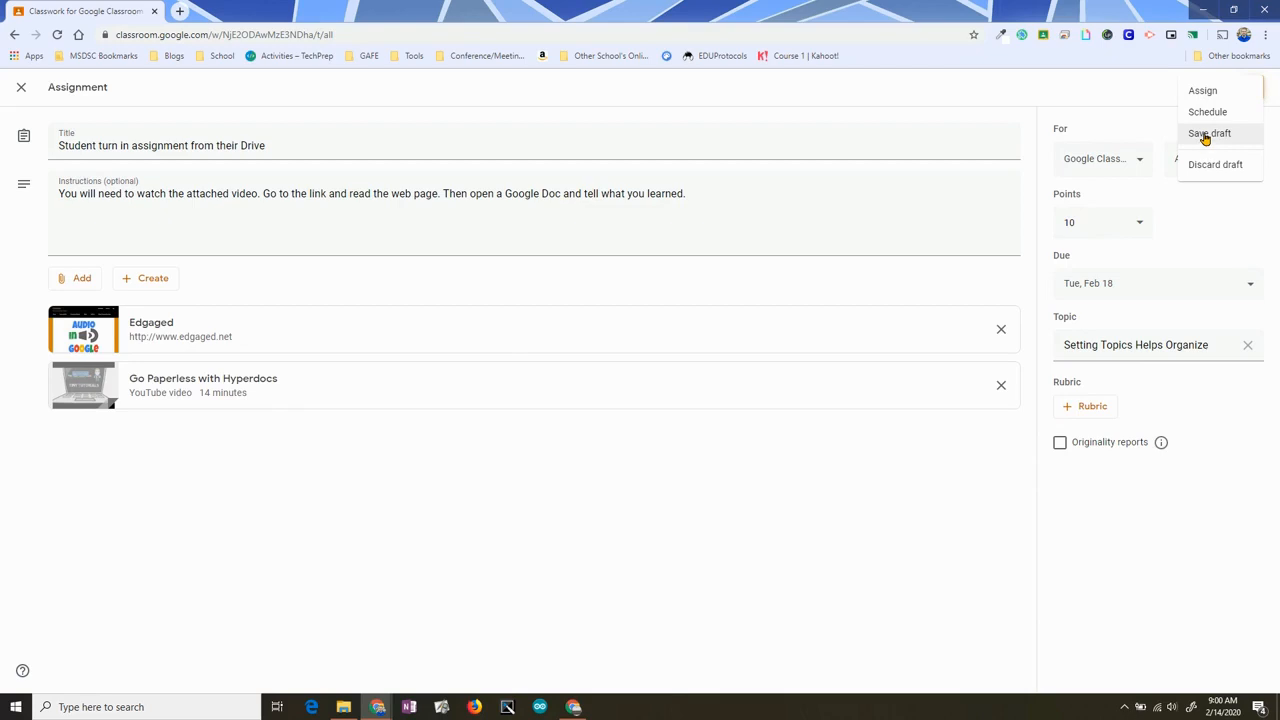
{"action": "left_click", "coordinate": [1206, 134]}
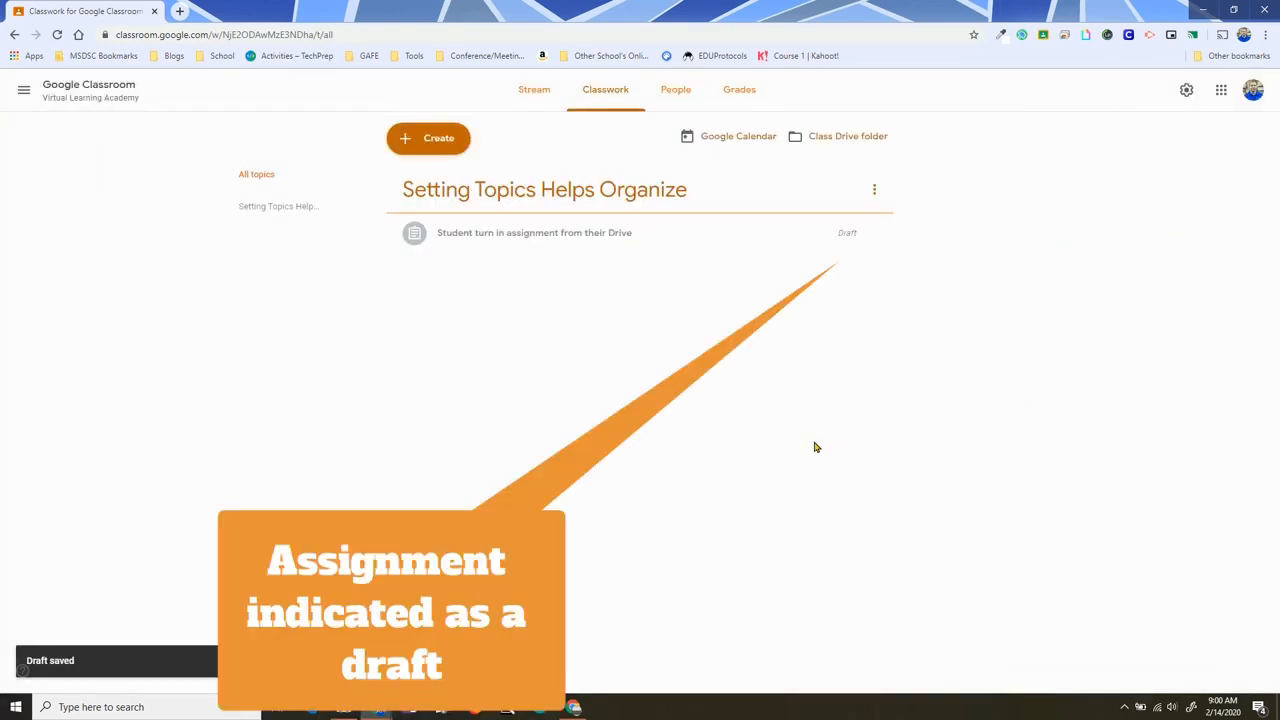
Reopen the draft "Student turn in assignment from their Drive" for editing and assign it to the class
{"action": "left_click", "coordinate": [875, 234]}
{"action": "left_click", "coordinate": [847, 257]}
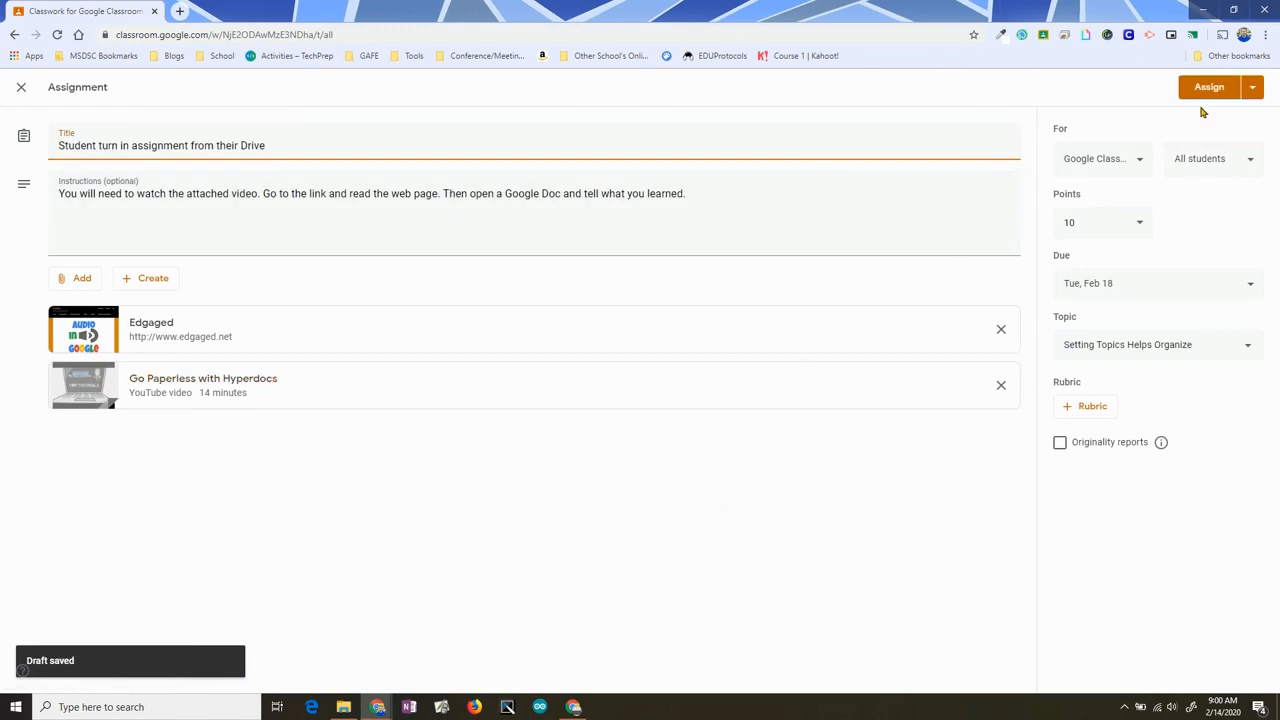
{"action": "left_click", "coordinate": [1255, 88]}
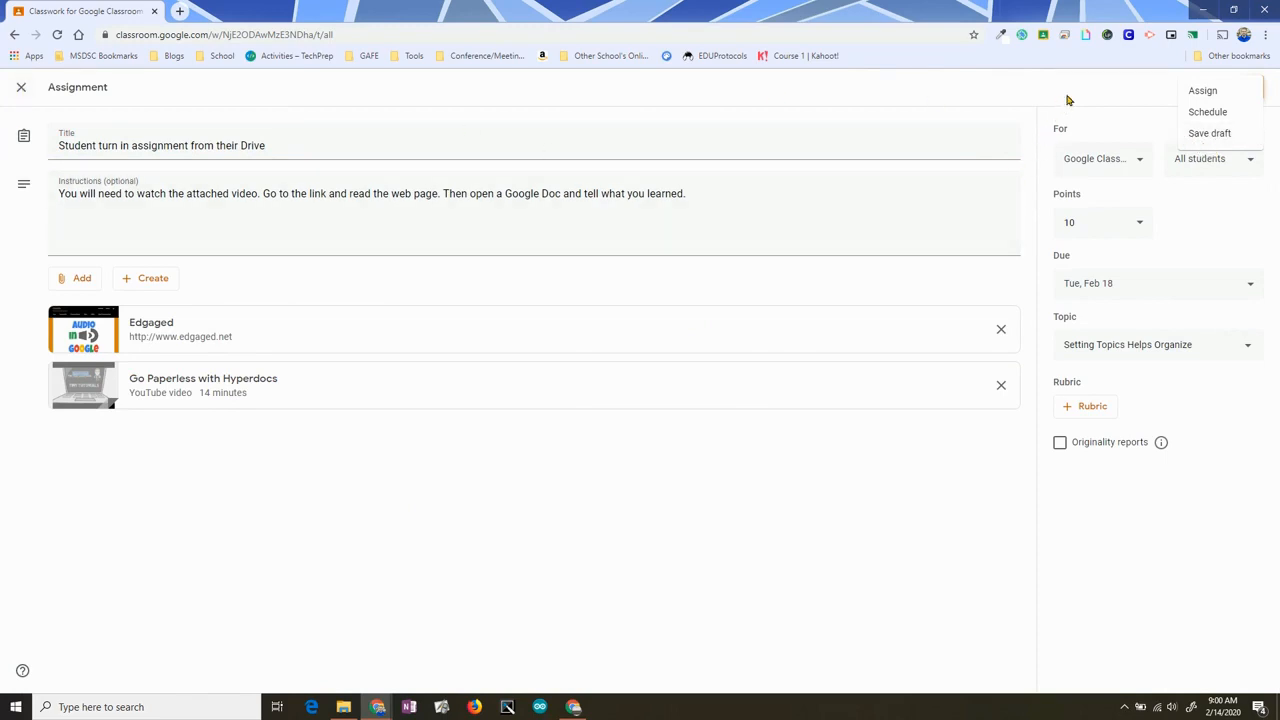
{"action": "left_click", "coordinate": [1203, 92]}
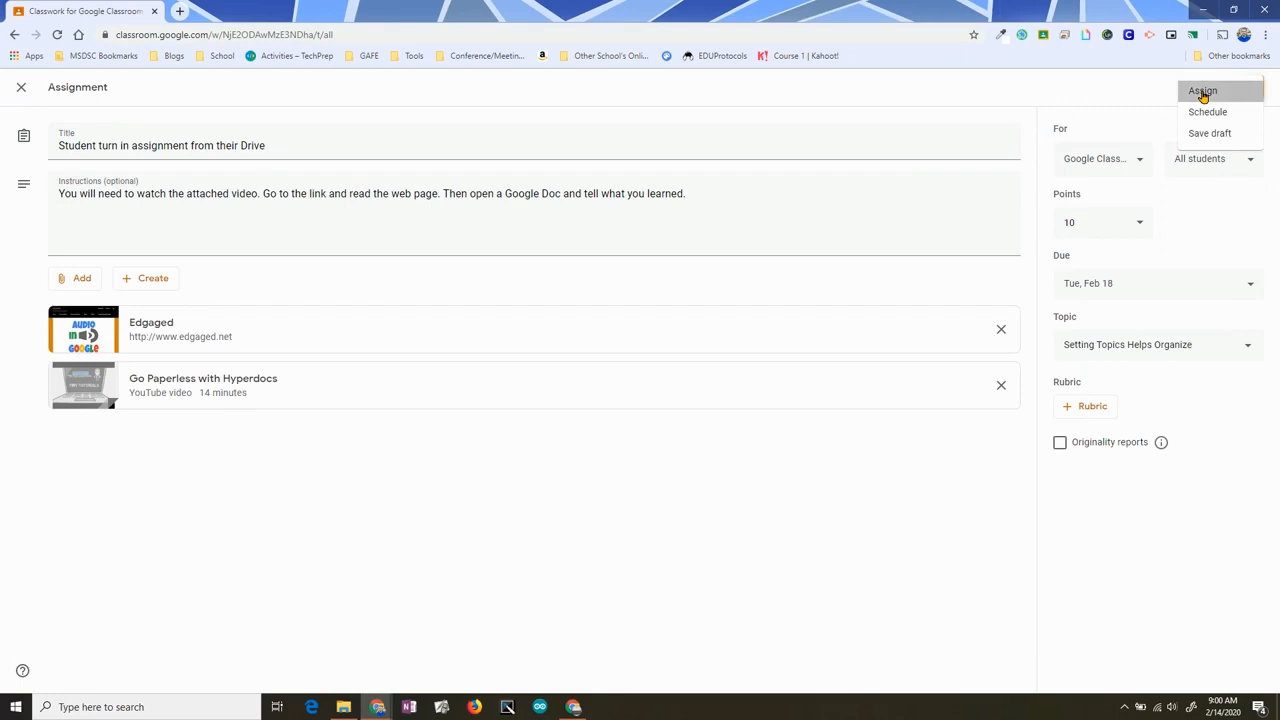
{"action": "left_click", "coordinate": [712, 425]}
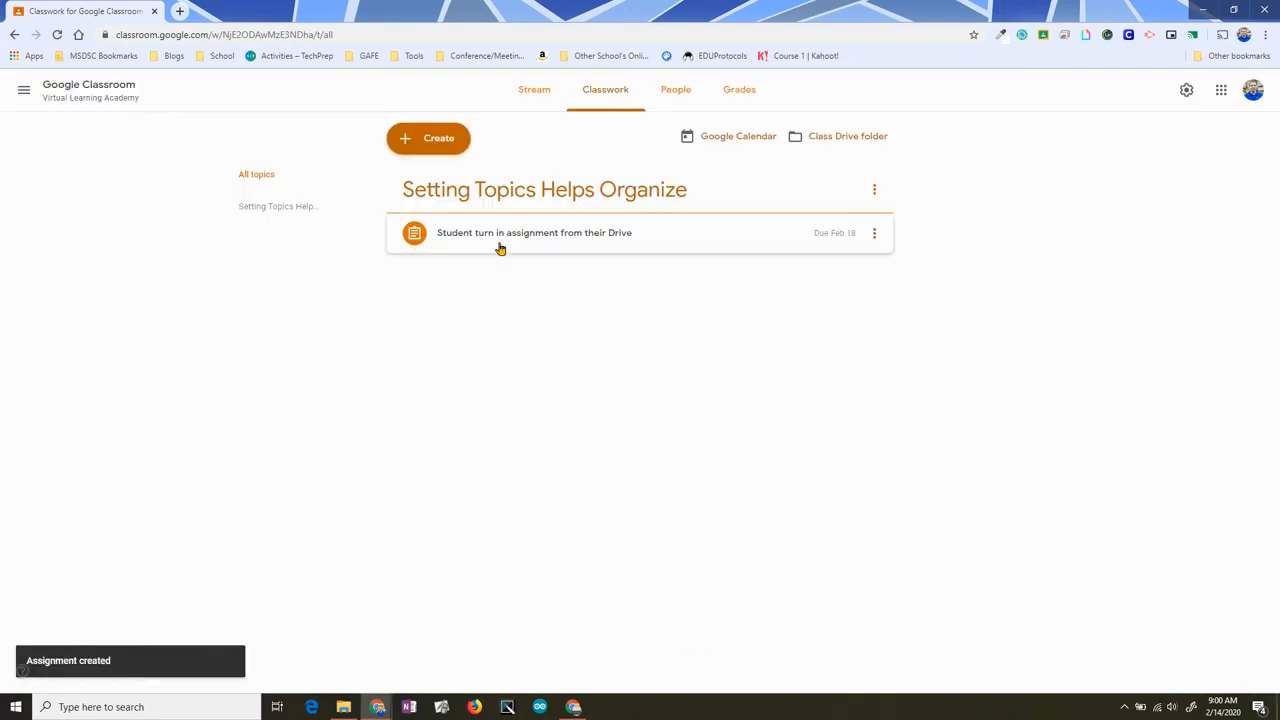
View the posted assignment in the class Stream and return to Classwork
{"action": "left_click", "coordinate": [552, 90]}
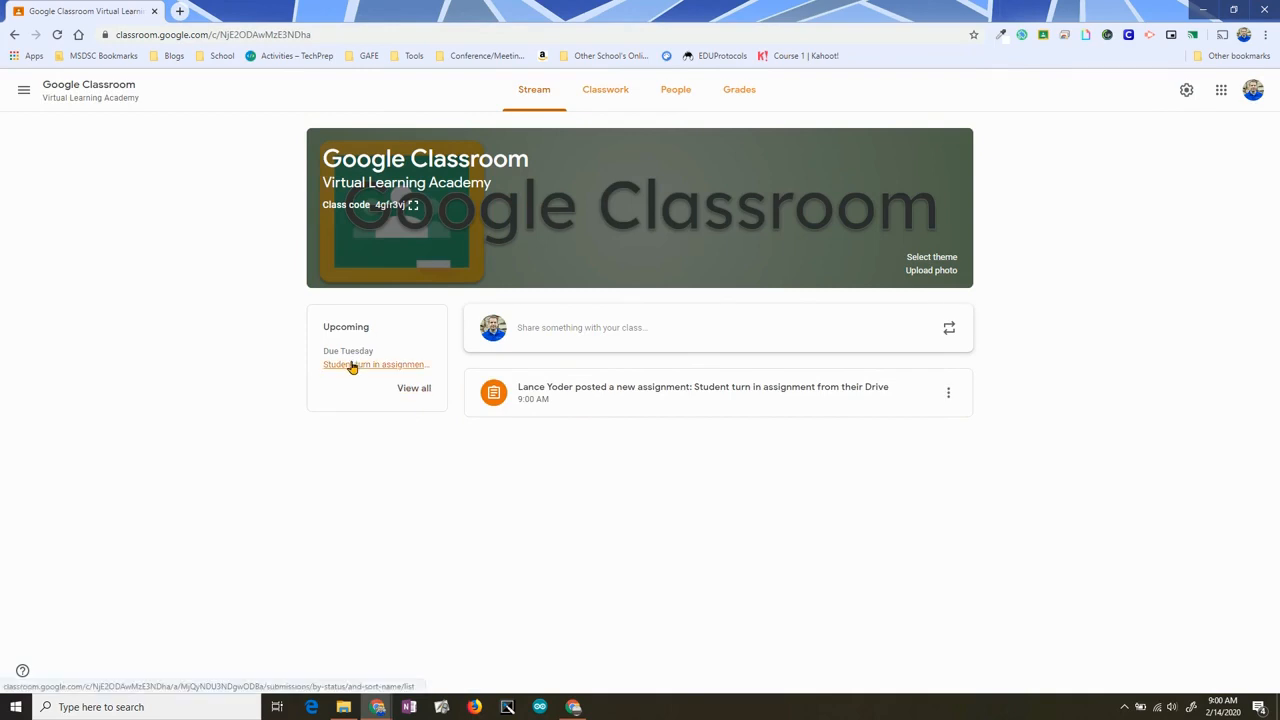
{"action": "left_click", "coordinate": [600, 90]}
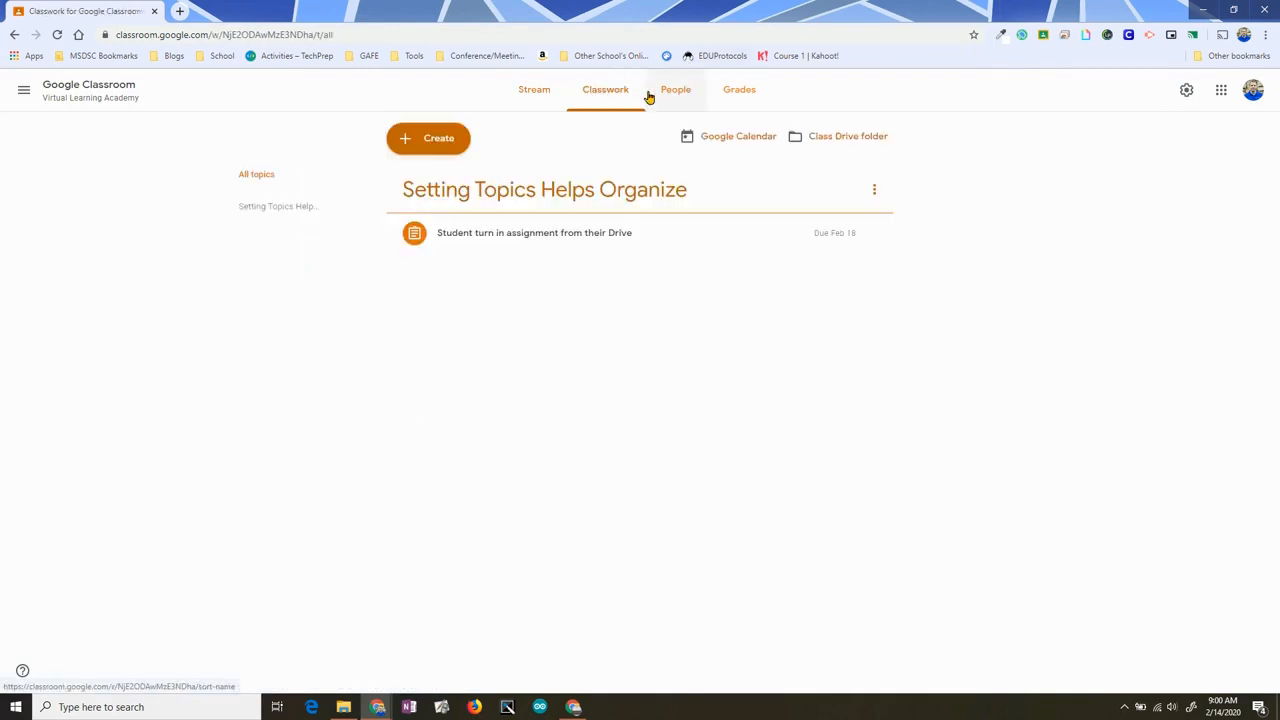
Check the Feb 18 assignment event in the class Google Calendar's month view, follow its direct link, and return to Classwork
{"action": "left_click", "coordinate": [724, 138]}
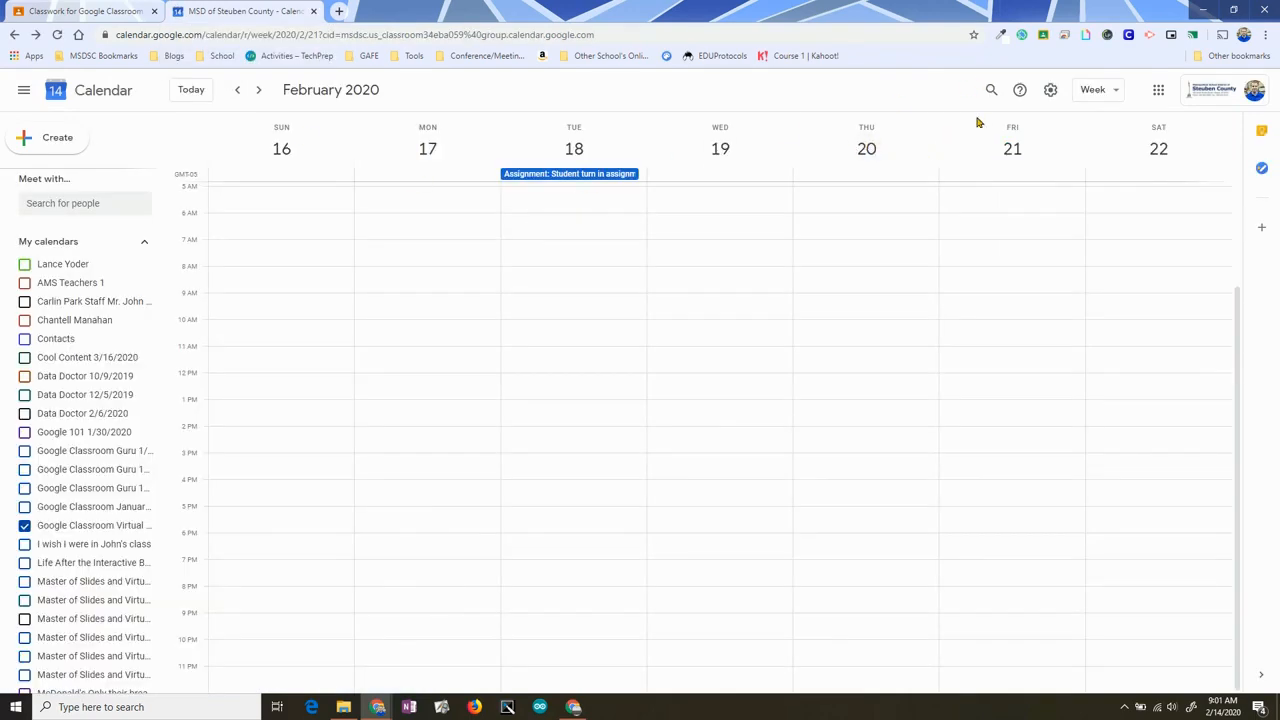
{"action": "left_click", "coordinate": [1100, 90]}
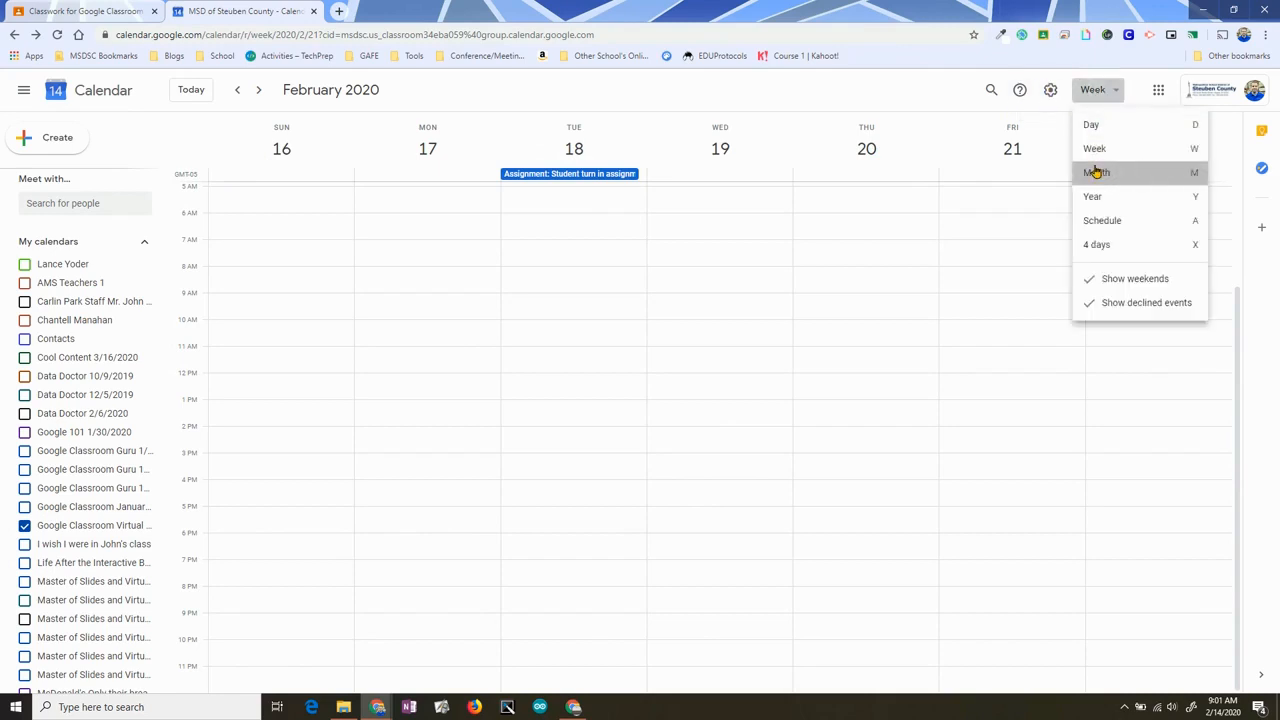
{"action": "left_click", "coordinate": [1096, 172]}
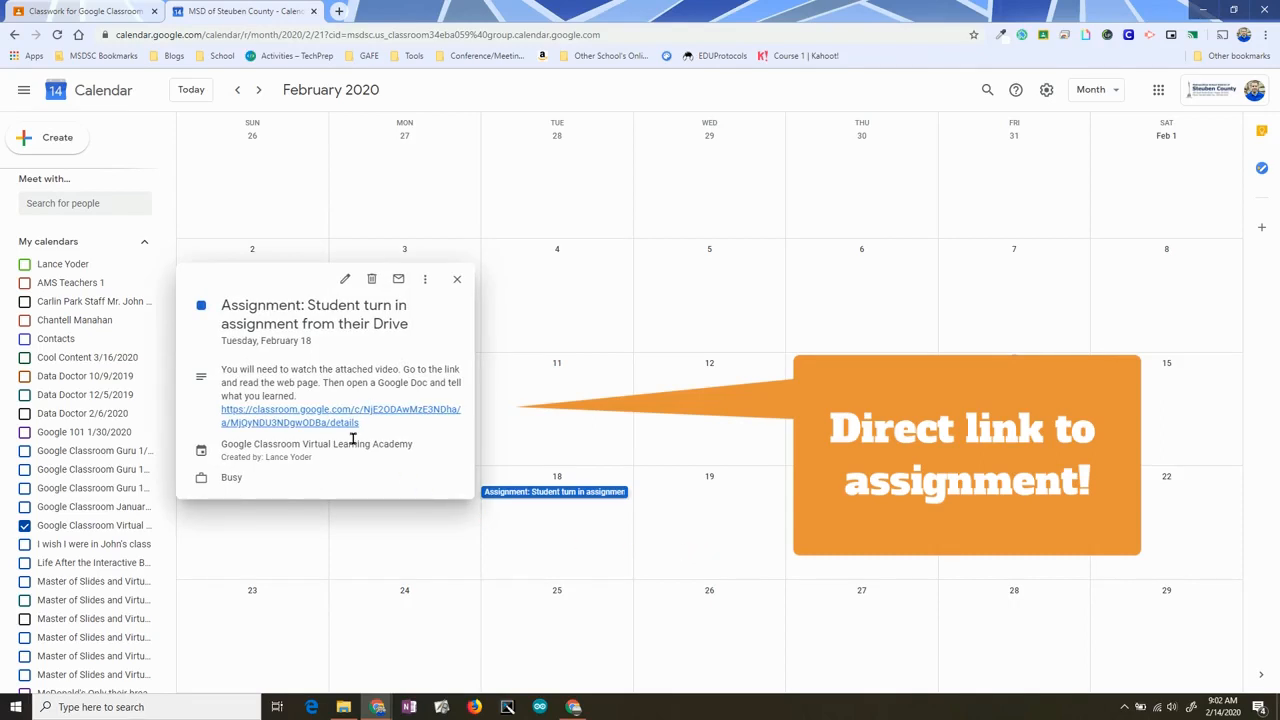
{"action": "left_click", "coordinate": [314, 415]}
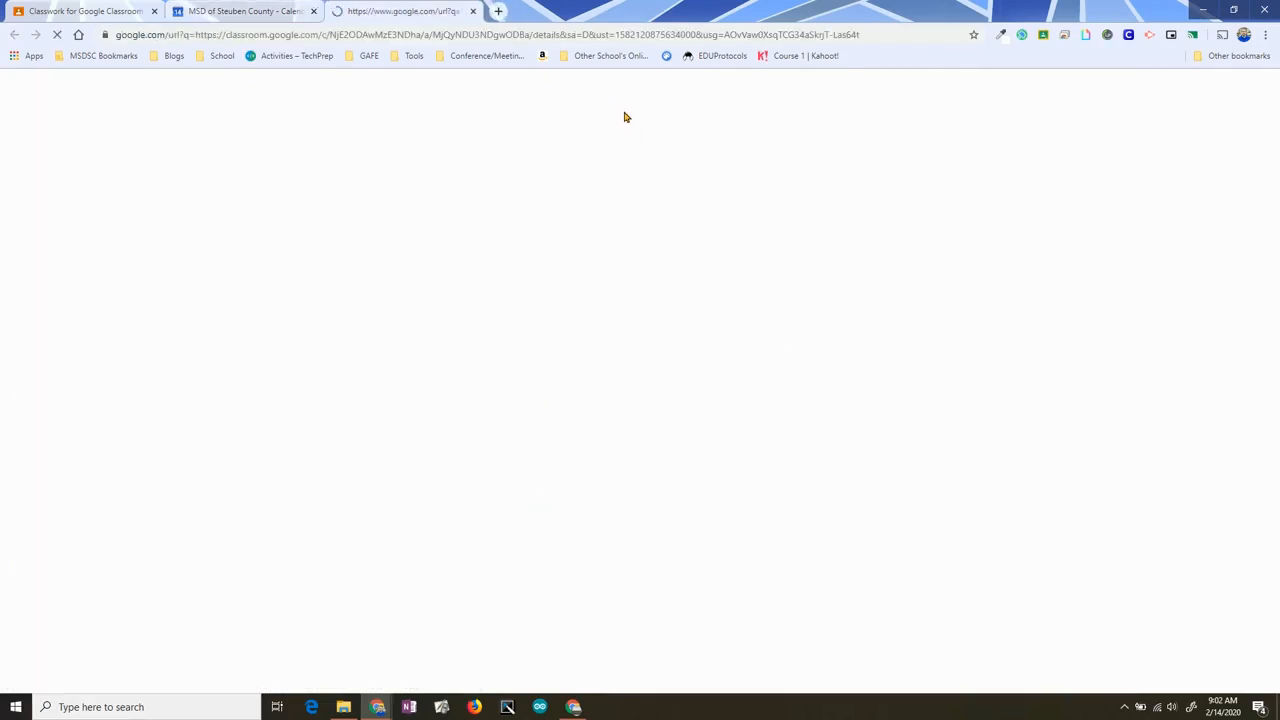
{"action": "left_click", "coordinate": [472, 11]}
{"action": "left_click", "coordinate": [313, 11]}
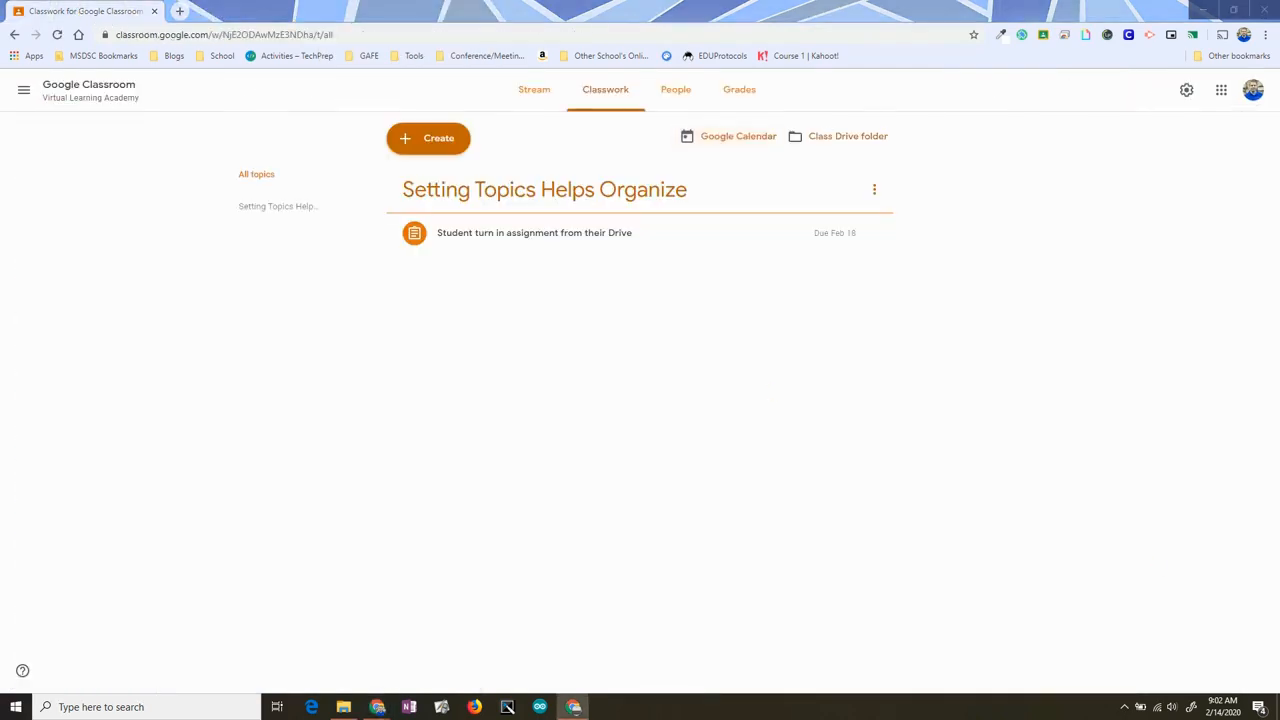
Bring in the student's Classroom window, refresh Classwork, and open the full view of "Student turn in assignment from their Drive"
{"action": "left_click_drag", "start_coordinate": [1279, 63], "coordinate": [549, 51]}
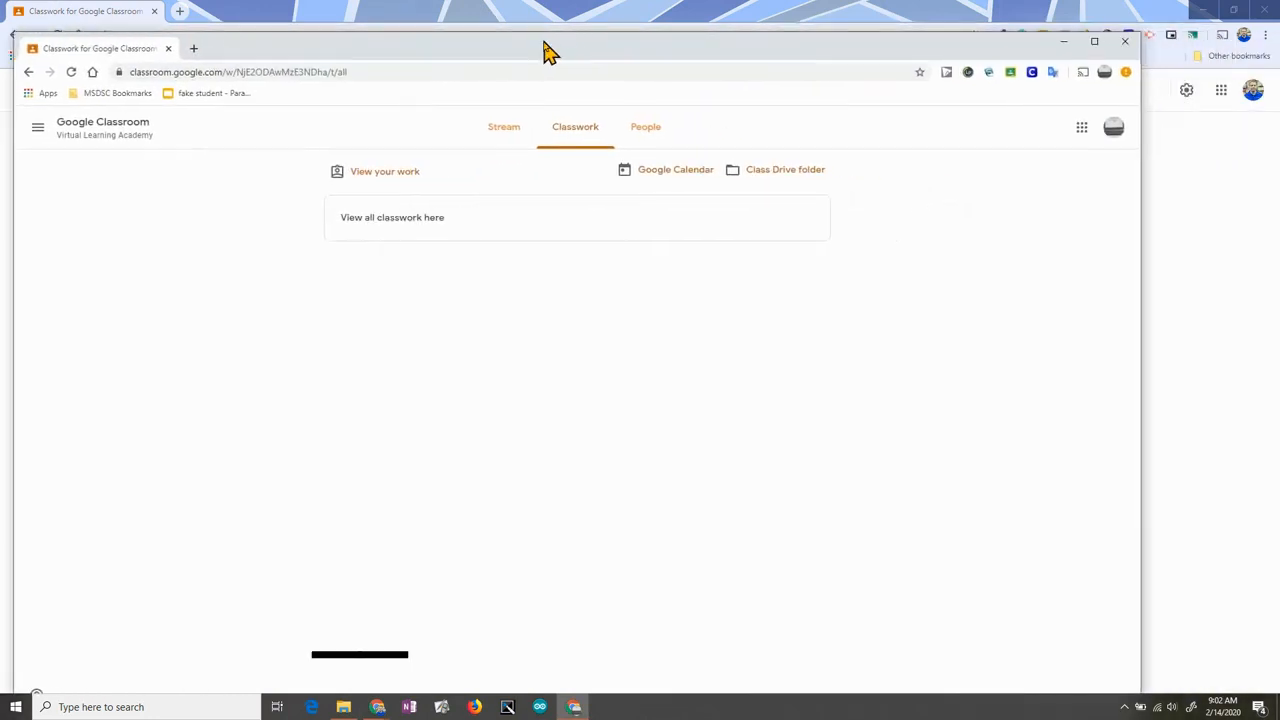
{"action": "left_click", "coordinate": [70, 72]}
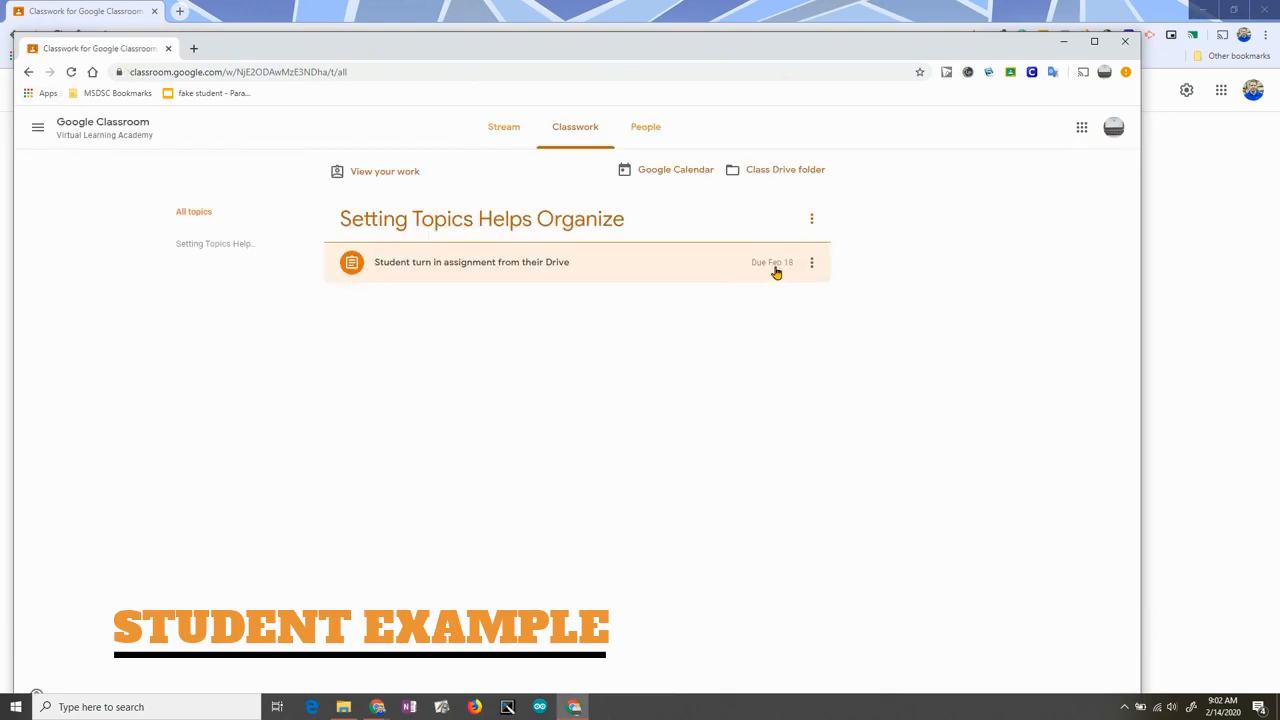
{"action": "left_click", "coordinate": [602, 268]}
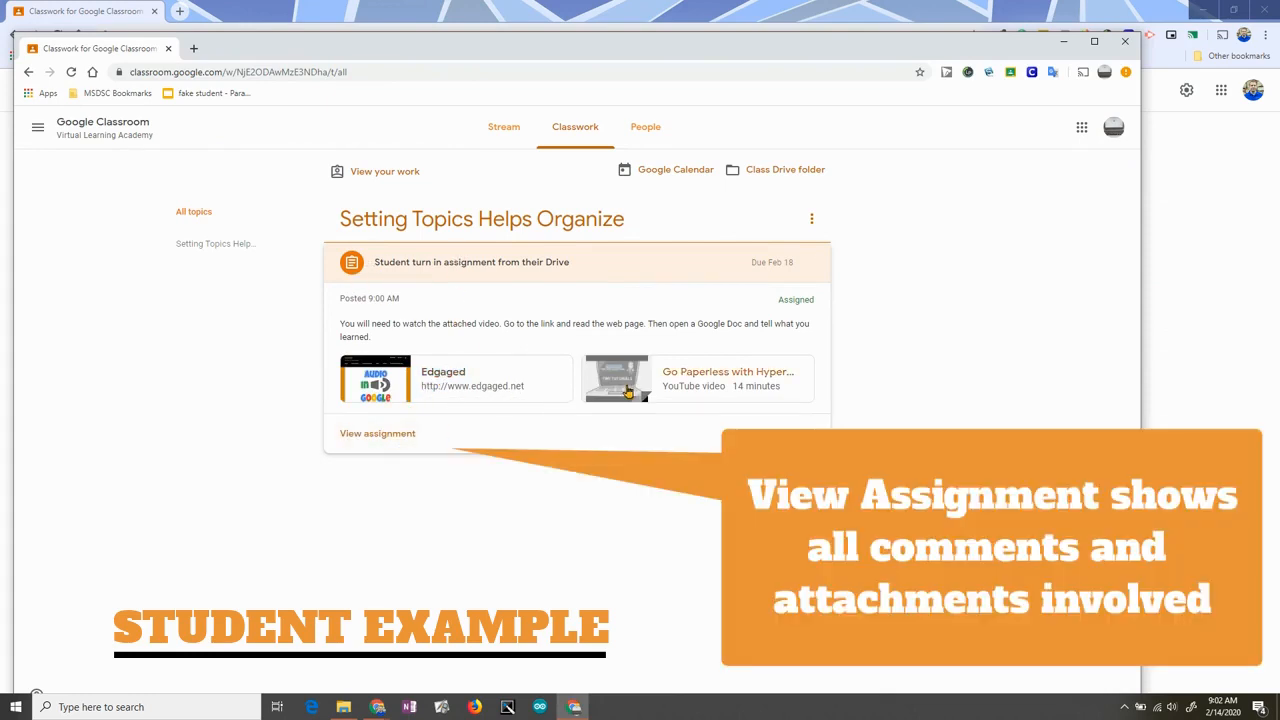
{"action": "left_click", "coordinate": [383, 438]}
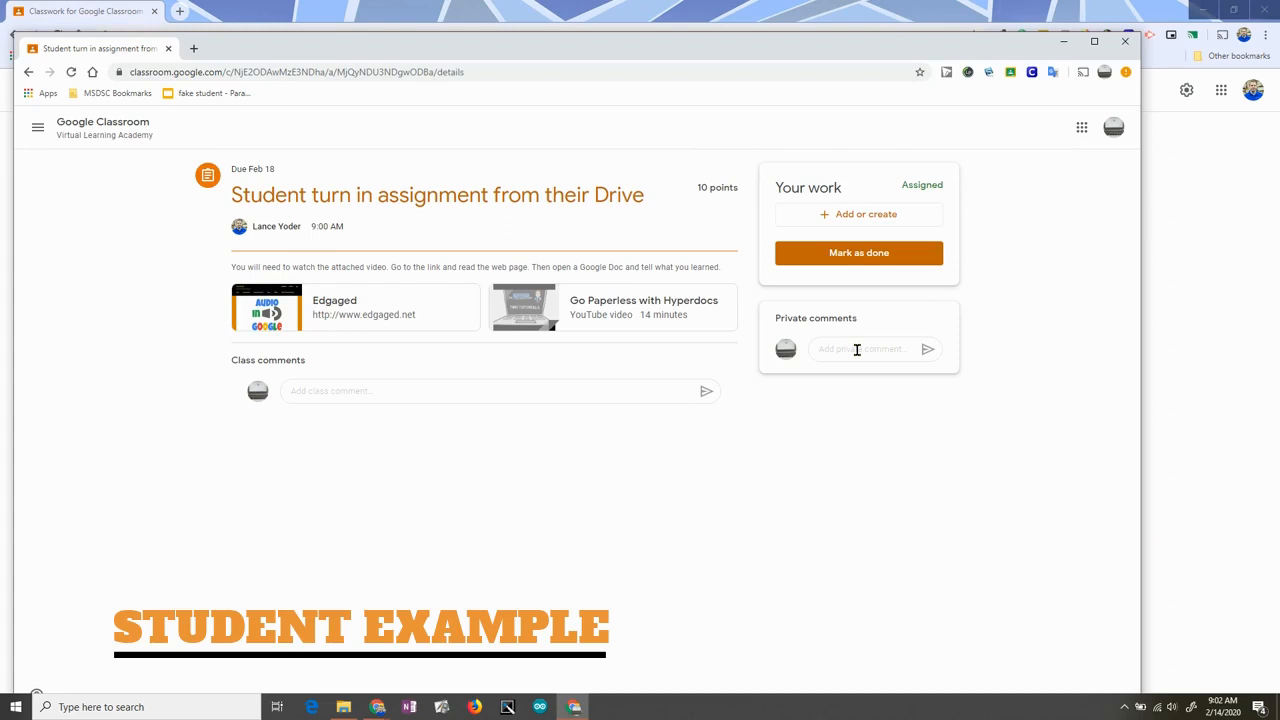
Preview the assignment's Edgaged link and the "Go Paperless with Hyperdocs" video, returning to the assignment after each
{"action": "left_click", "coordinate": [315, 302]}
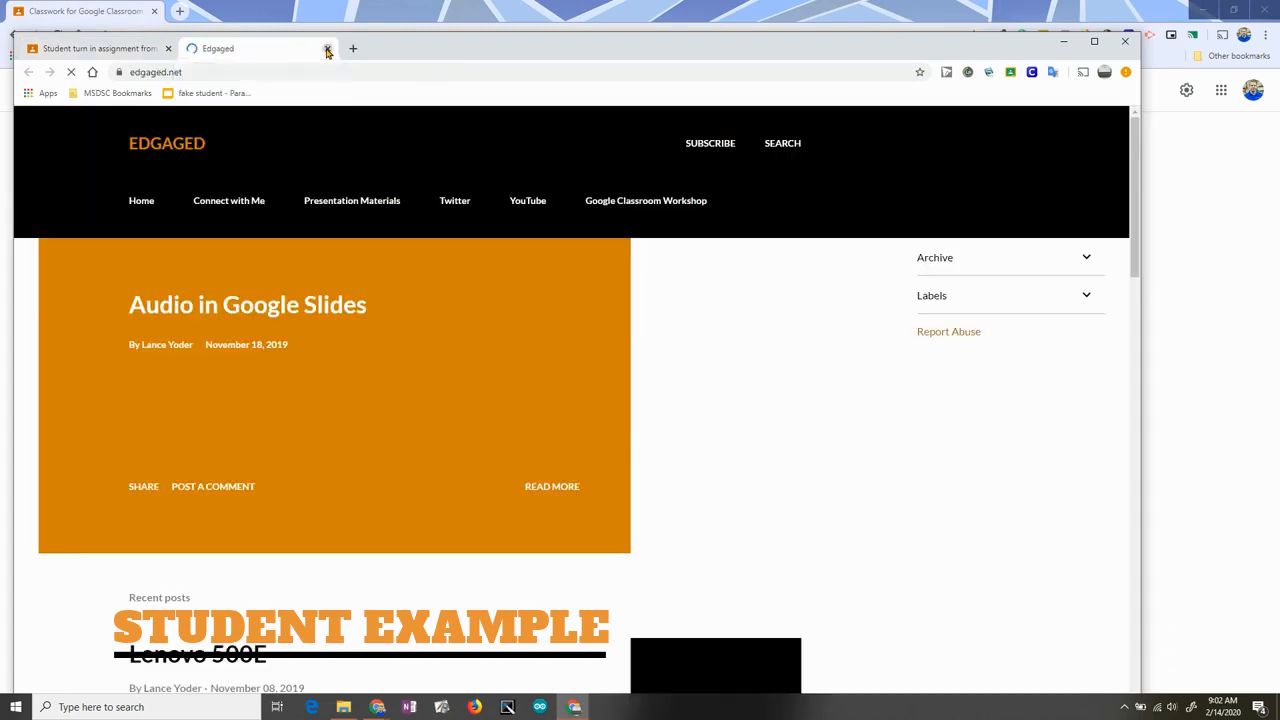
{"action": "left_click", "coordinate": [329, 48]}
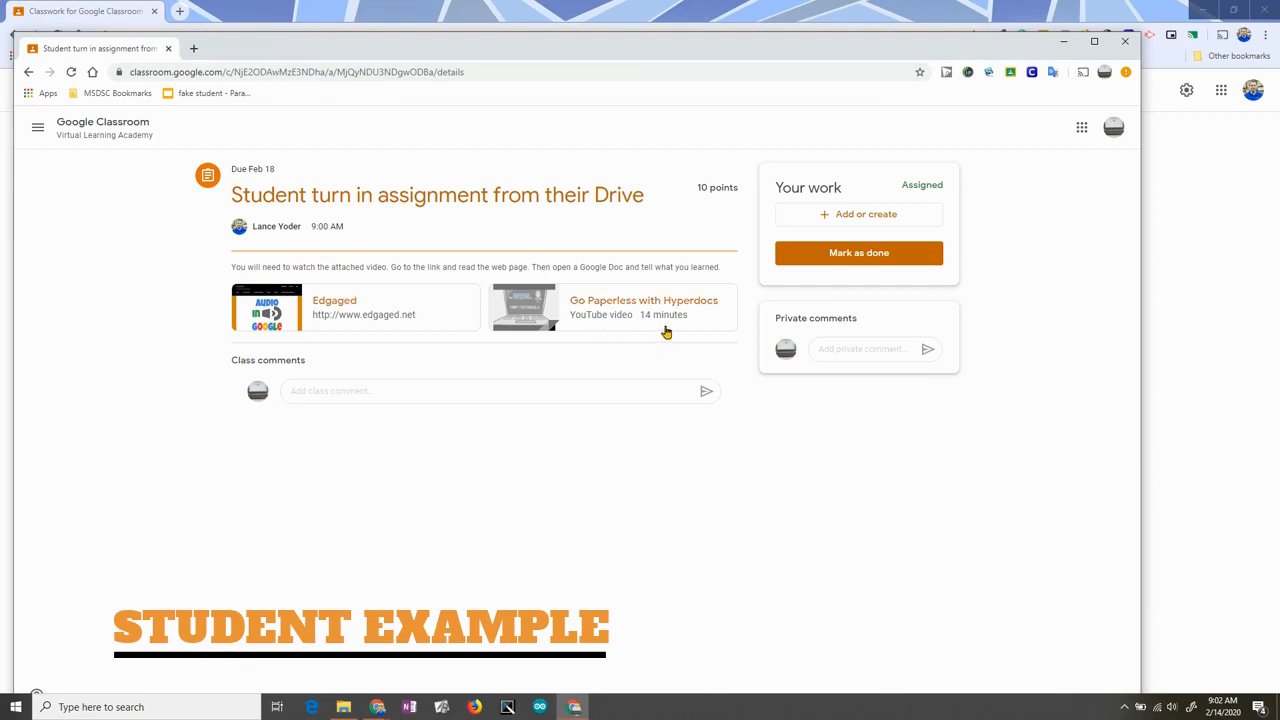
{"action": "left_click", "coordinate": [601, 313]}
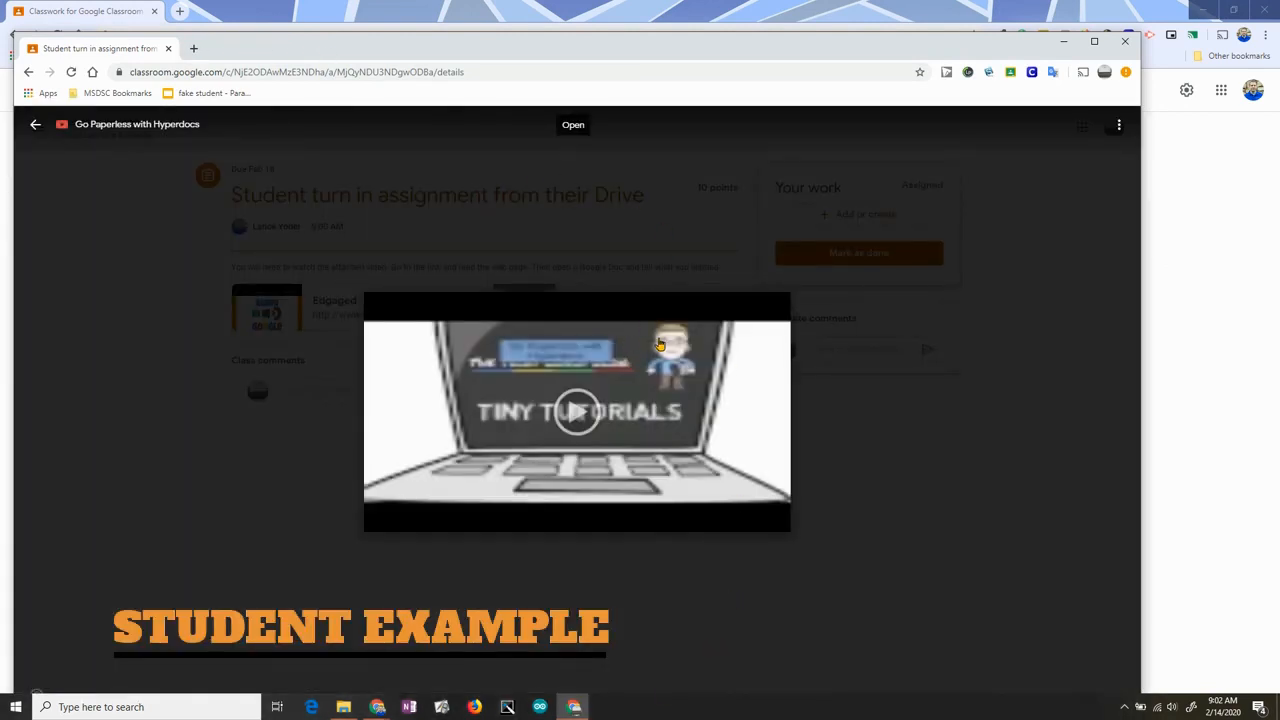
{"action": "left_click", "coordinate": [578, 414]}
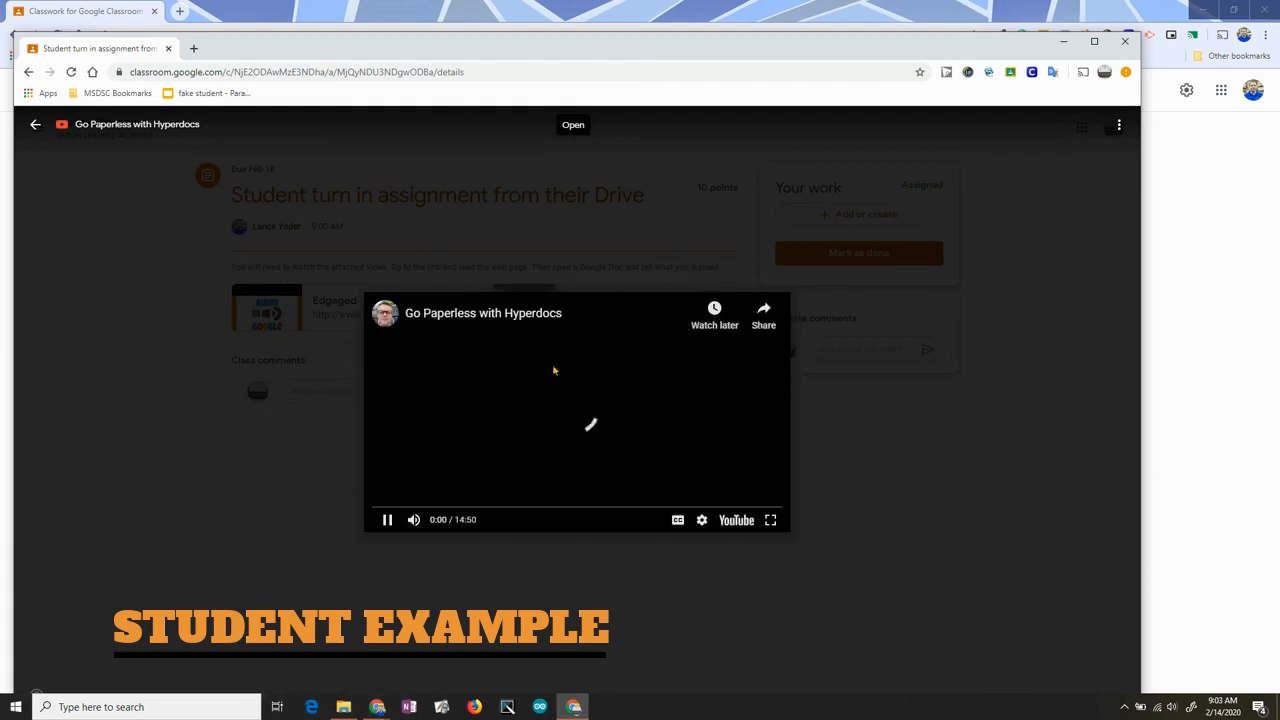
{"action": "left_click", "coordinate": [381, 525]}
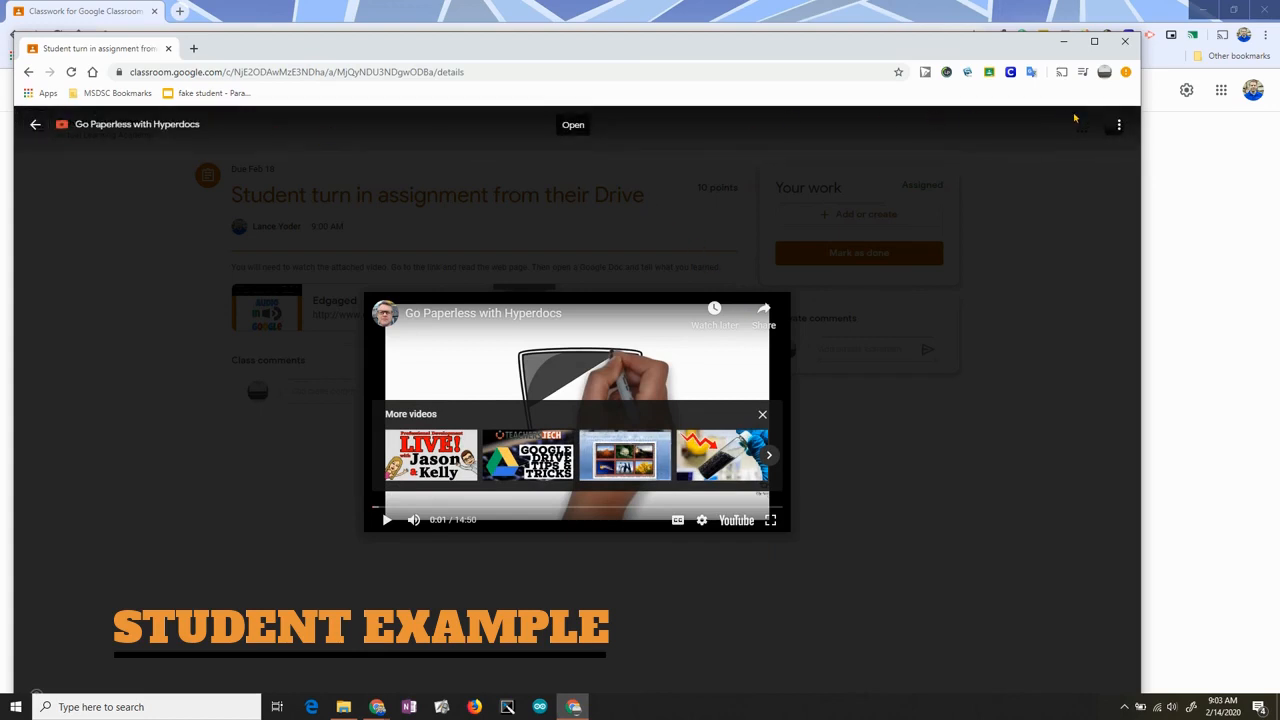
{"action": "left_click", "coordinate": [36, 127]}
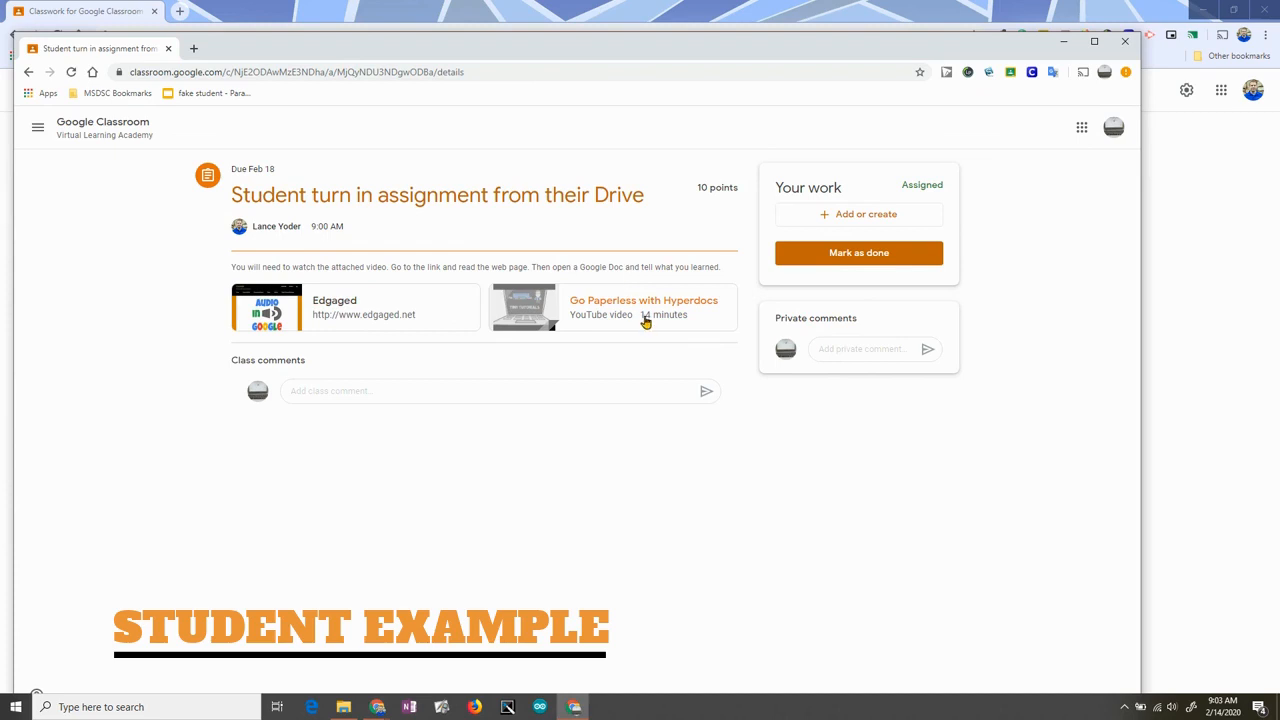
Attach the "Need to print" document from Google Drive to the student's work
{"action": "left_click", "coordinate": [858, 216]}
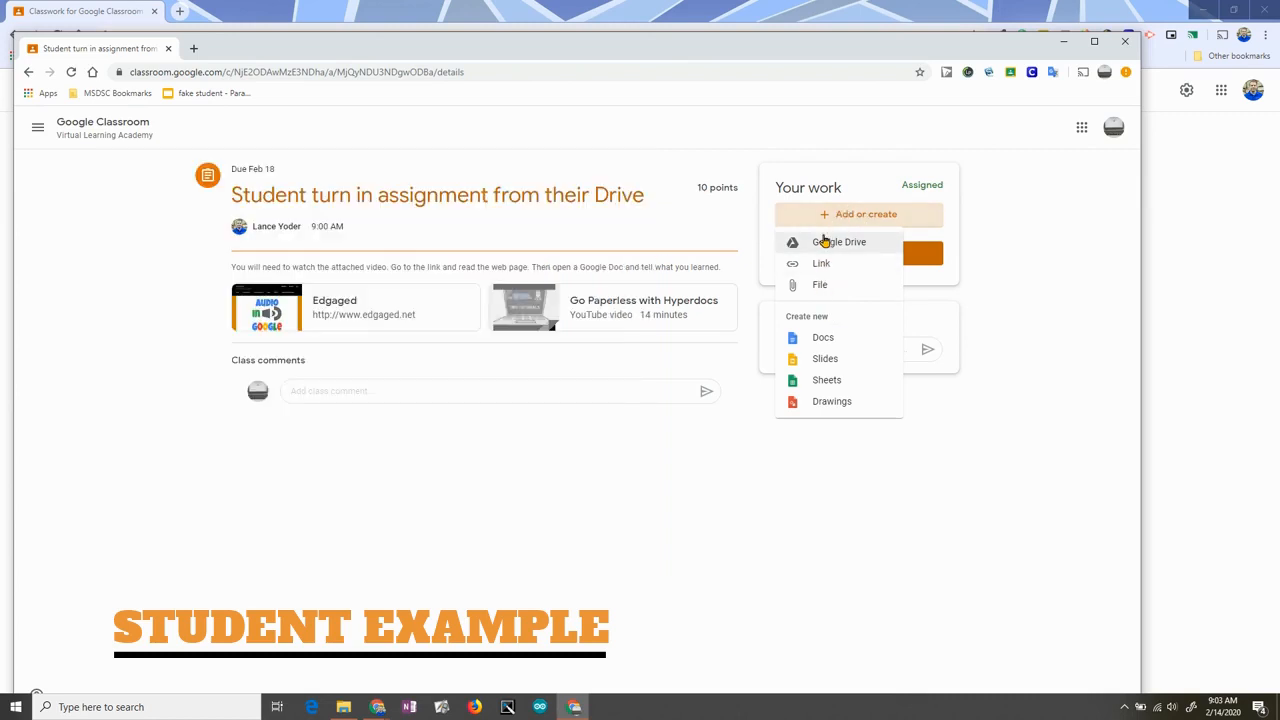
{"action": "left_click", "coordinate": [825, 245]}
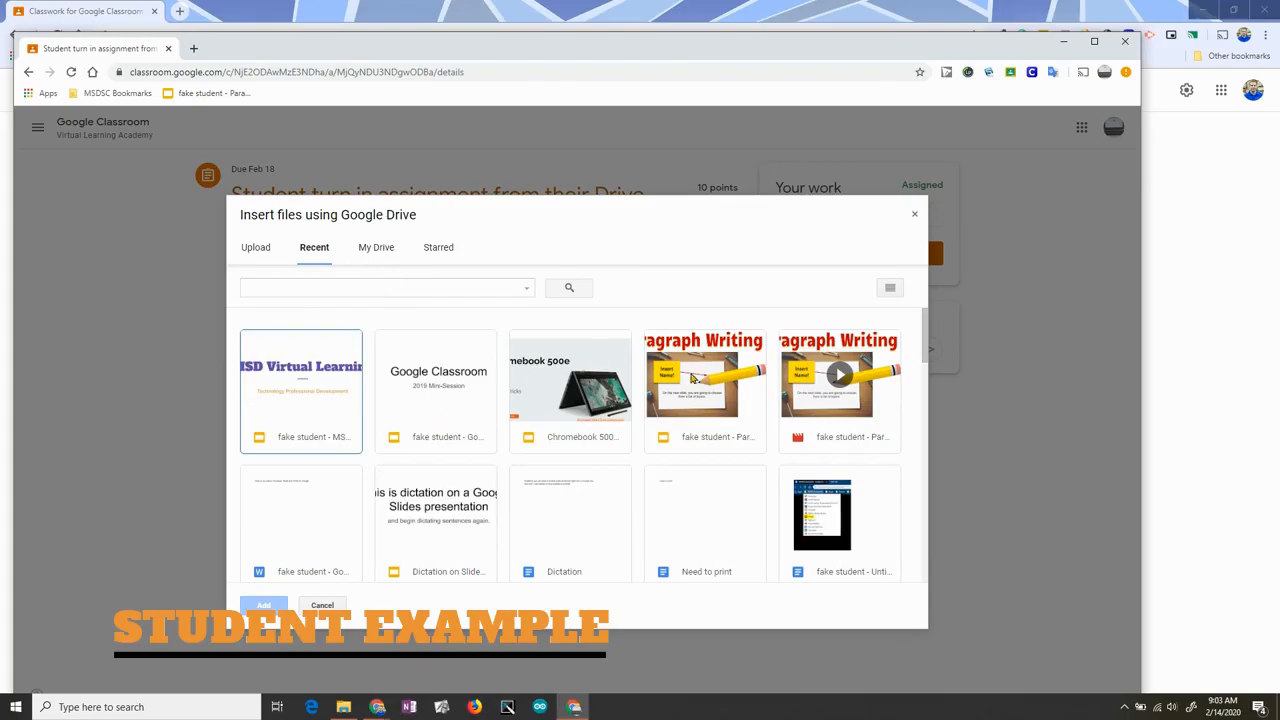
{"action": "left_click", "coordinate": [689, 512]}
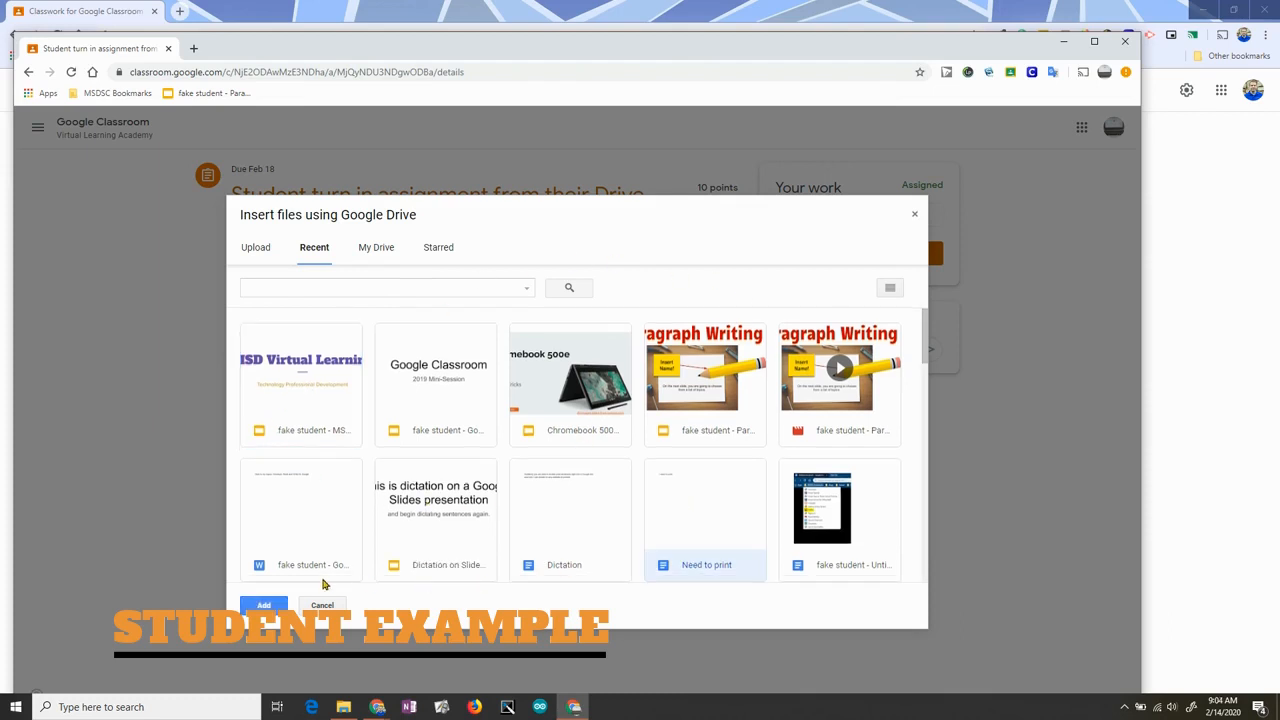
{"action": "left_click", "coordinate": [266, 605]}
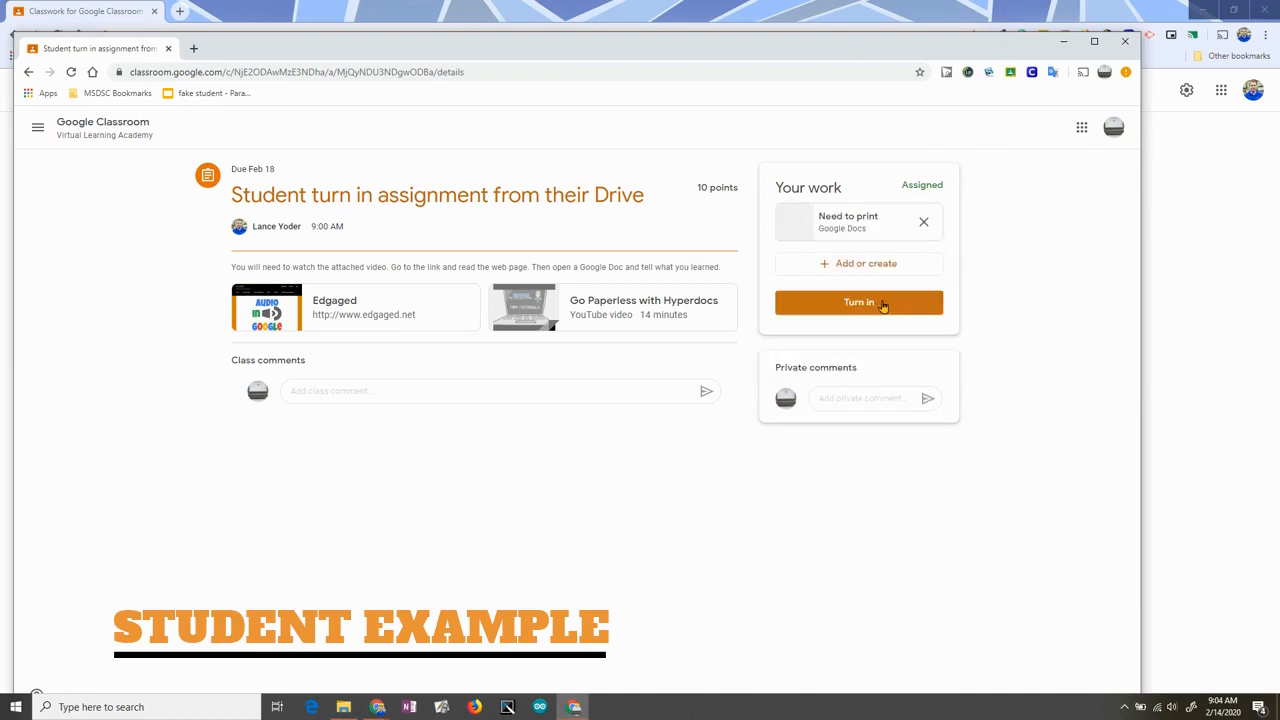
Create a new Google Doc as a second attachment to the student's work and return to the assignment
{"action": "left_click", "coordinate": [846, 263]}
{"action": "left_click", "coordinate": [848, 386]}
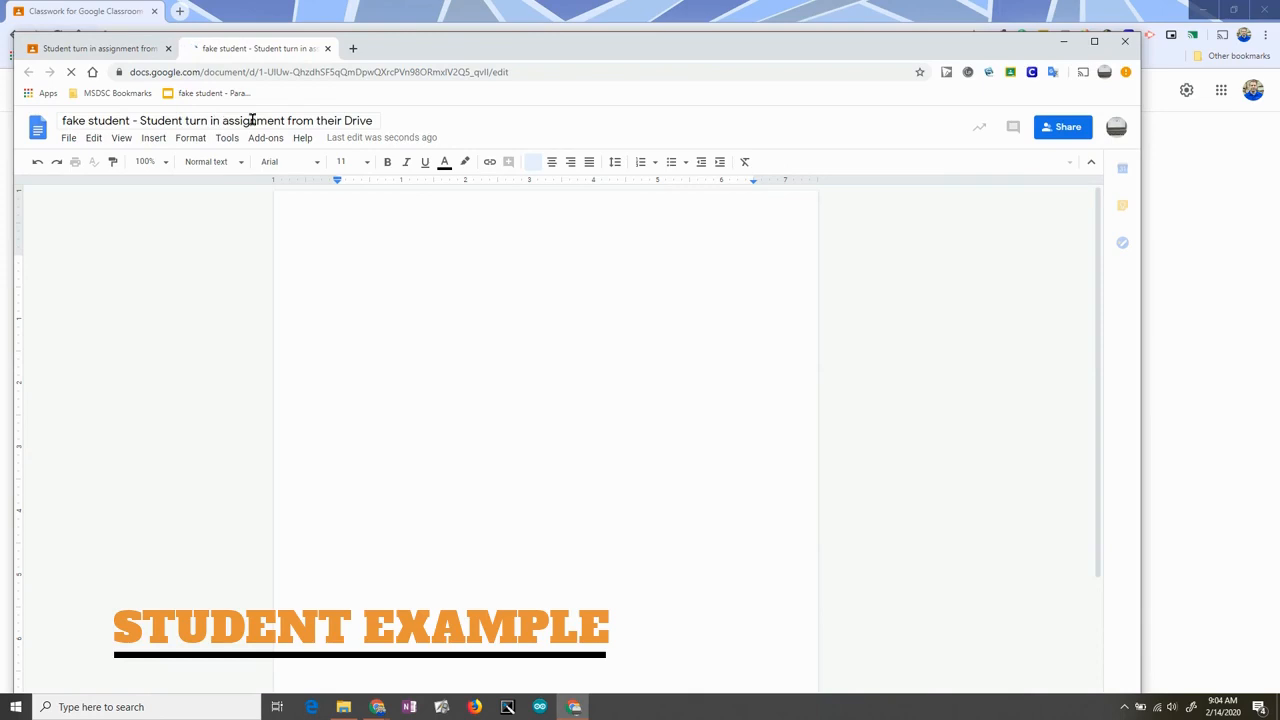
{"action": "left_click", "coordinate": [106, 49]}
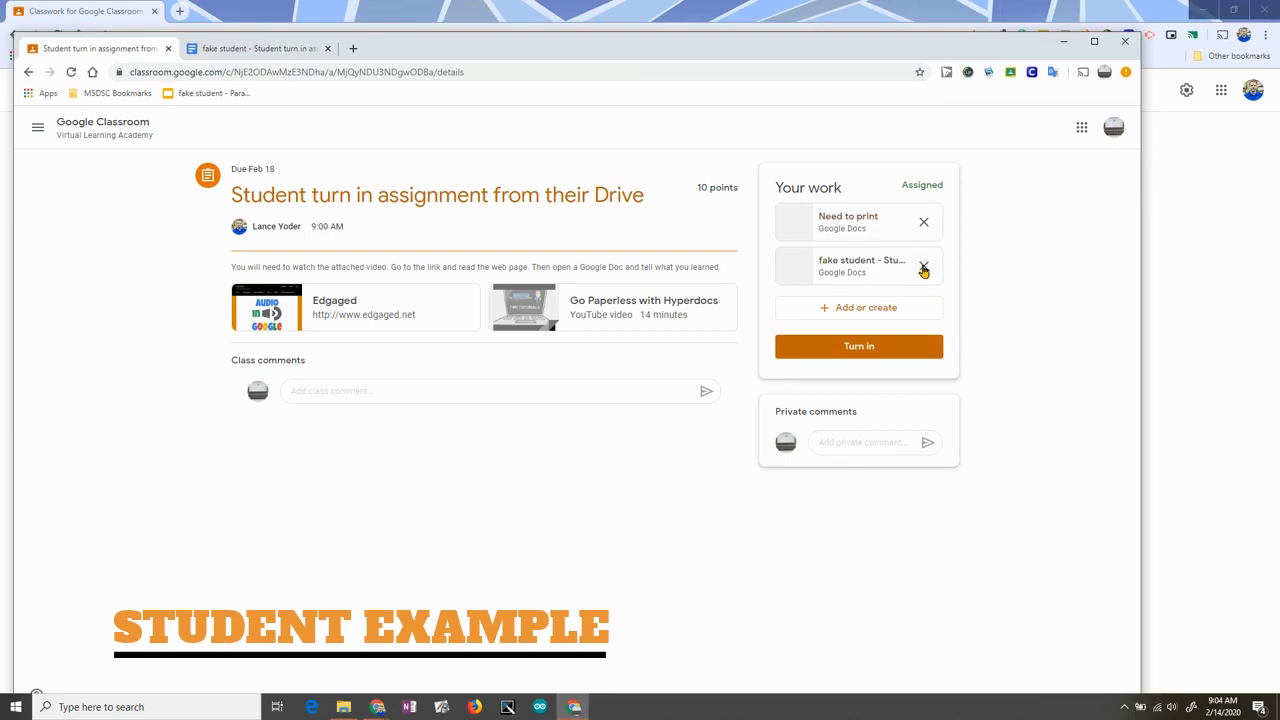
Remove the newly created Google Doc from the student's work and reattach it from the recent Google Drive files
{"action": "left_click", "coordinate": [923, 267]}
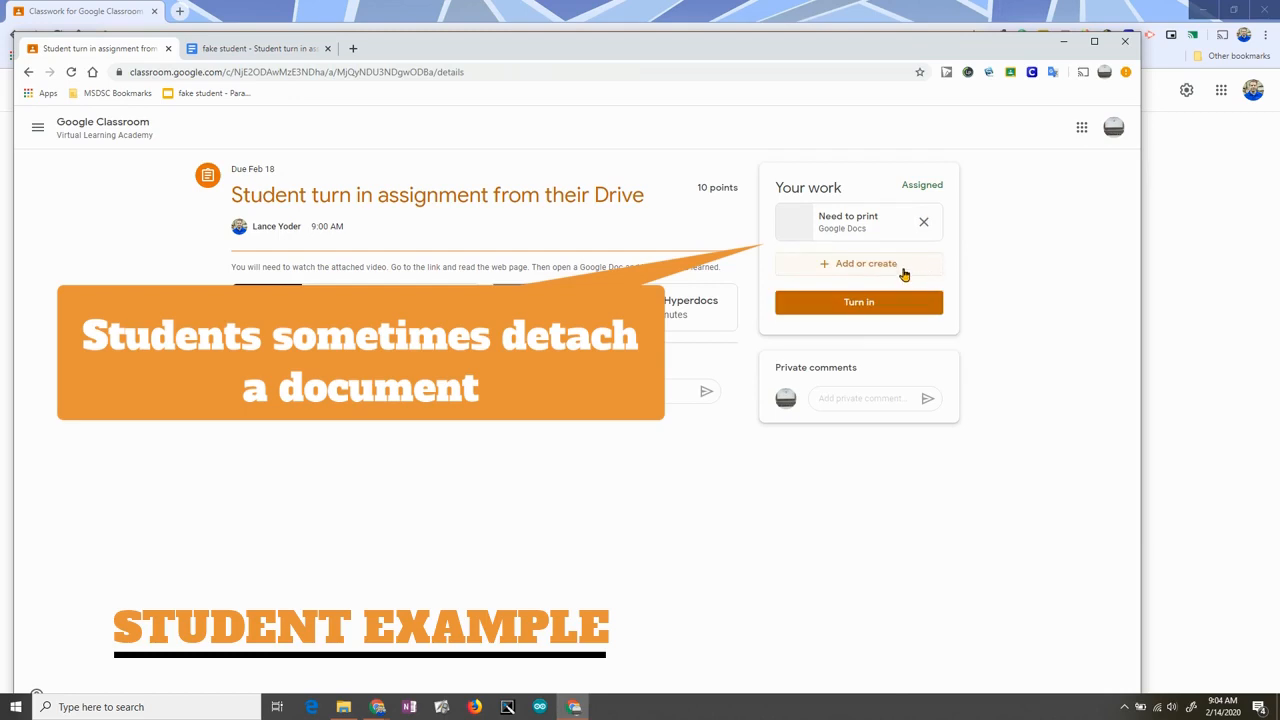
{"action": "left_click", "coordinate": [878, 265]}
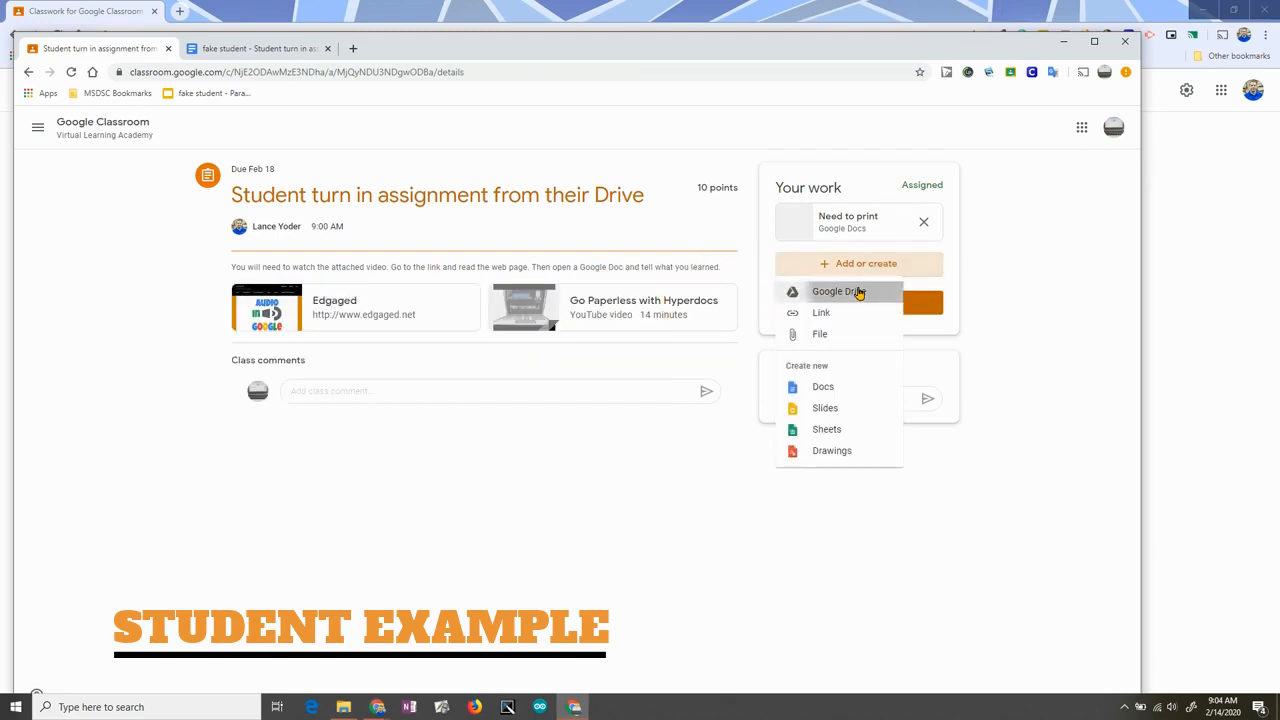
{"action": "left_click", "coordinate": [859, 292]}
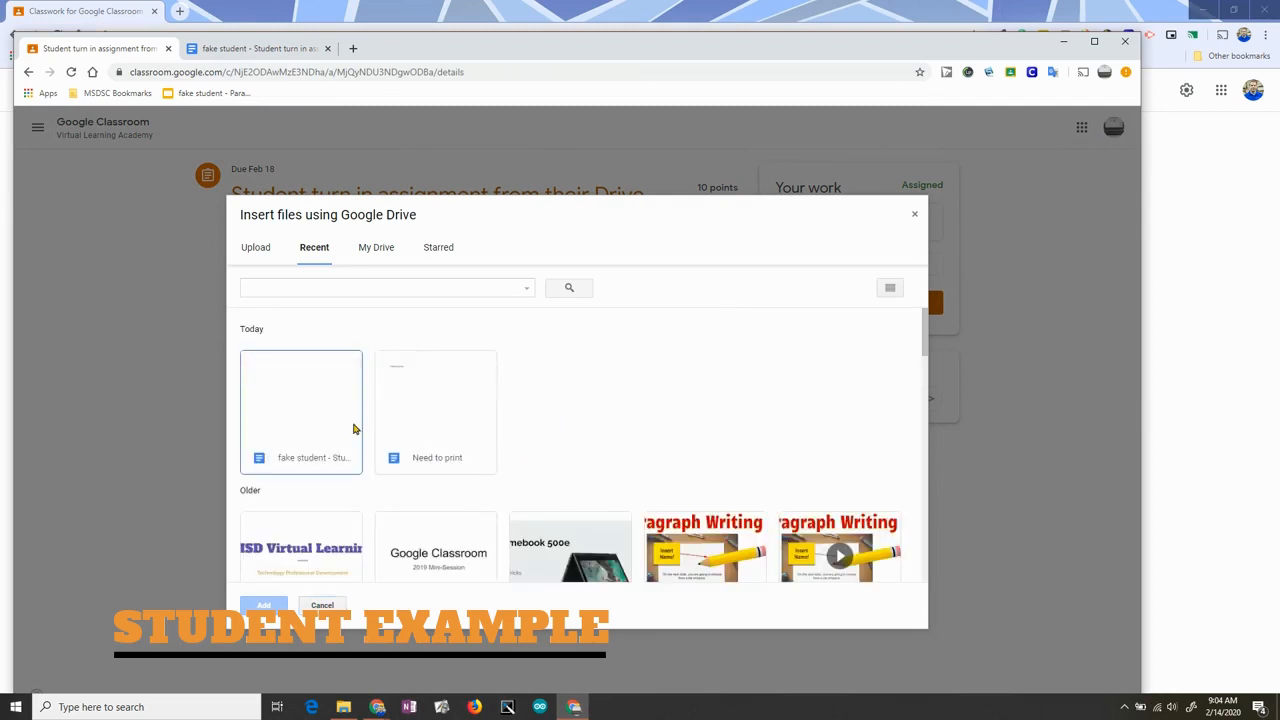
{"action": "double_click", "coordinate": [331, 429]}
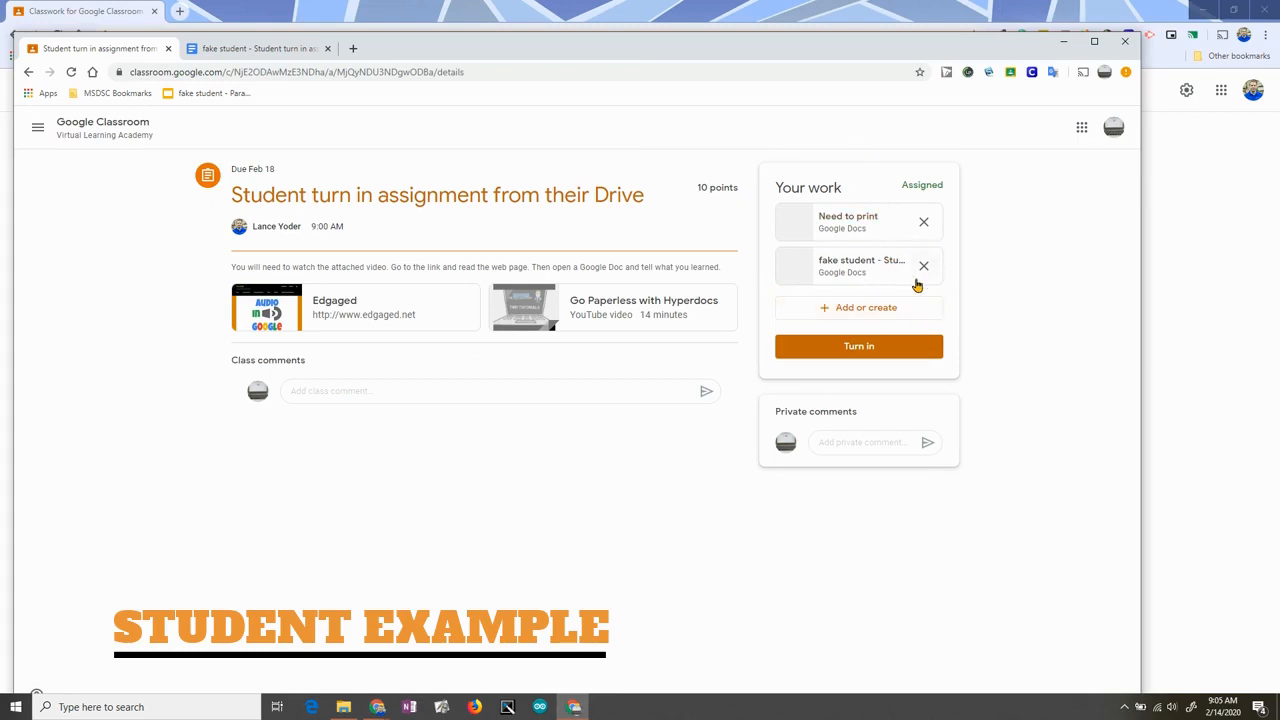
Close the open Google Doc and turn in the student's work with both attached documents
{"action": "left_click", "coordinate": [278, 50]}
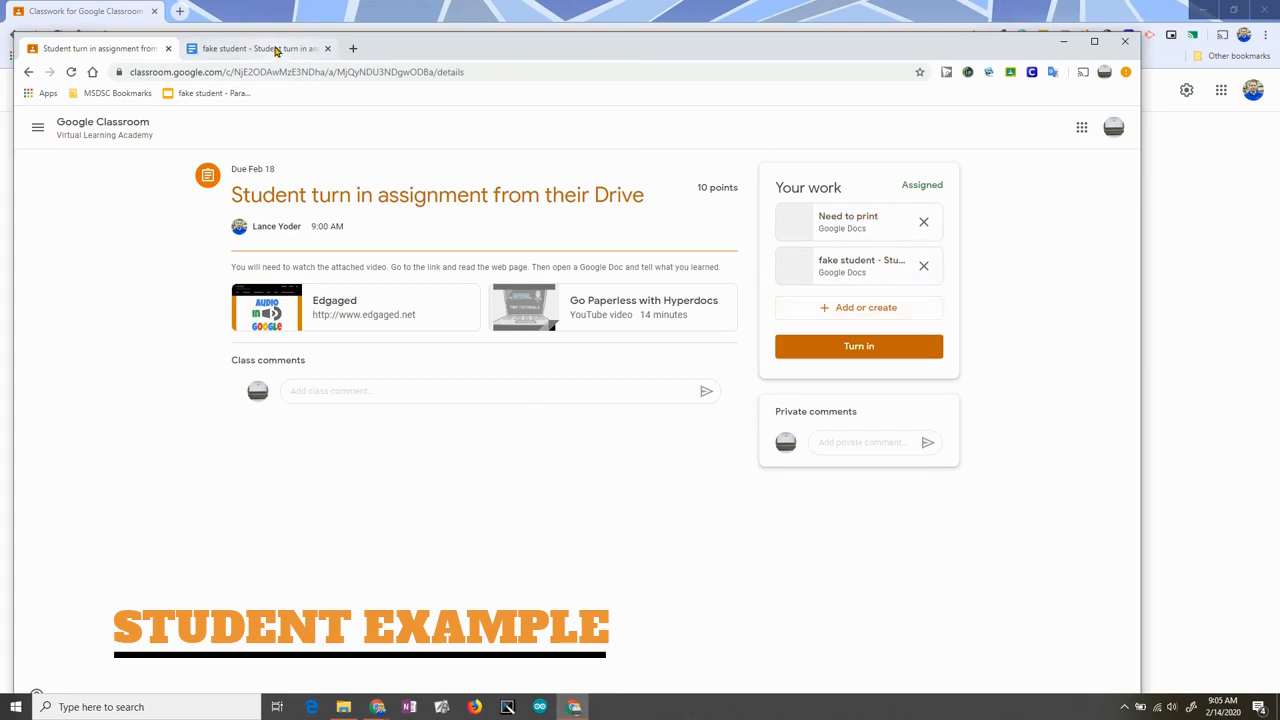
{"action": "left_click", "coordinate": [328, 49]}
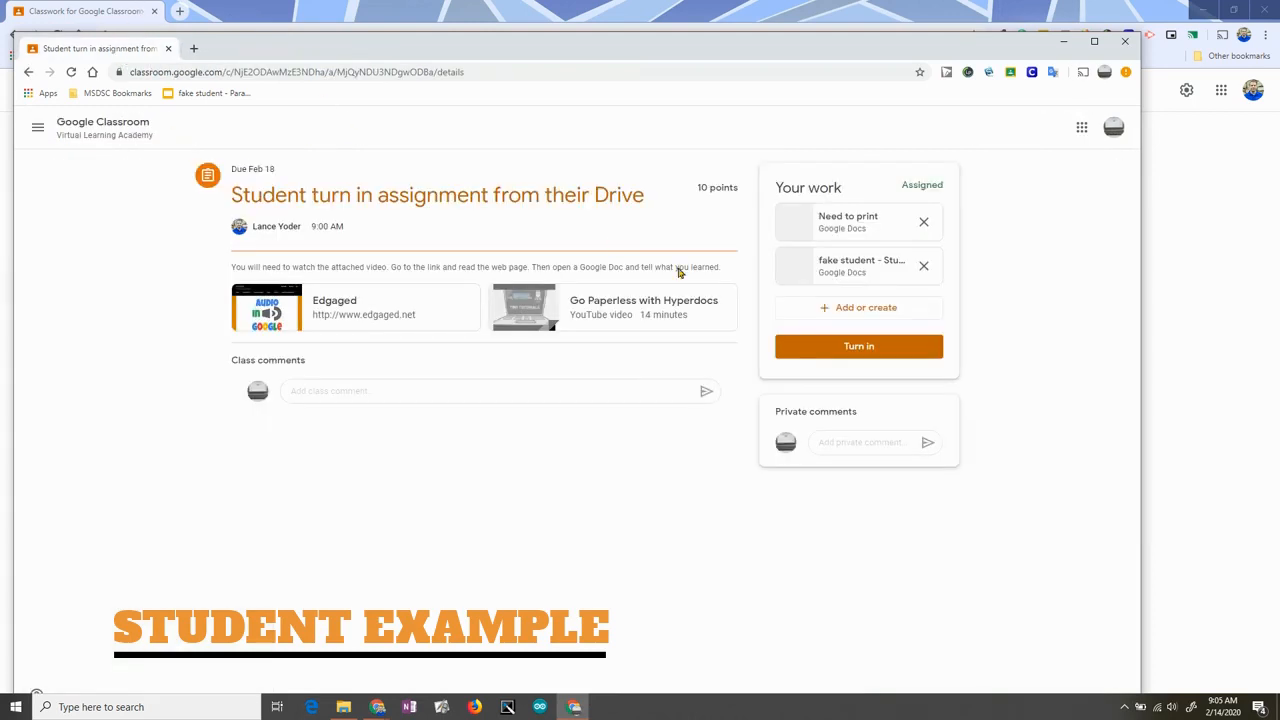
{"action": "left_click", "coordinate": [866, 344]}
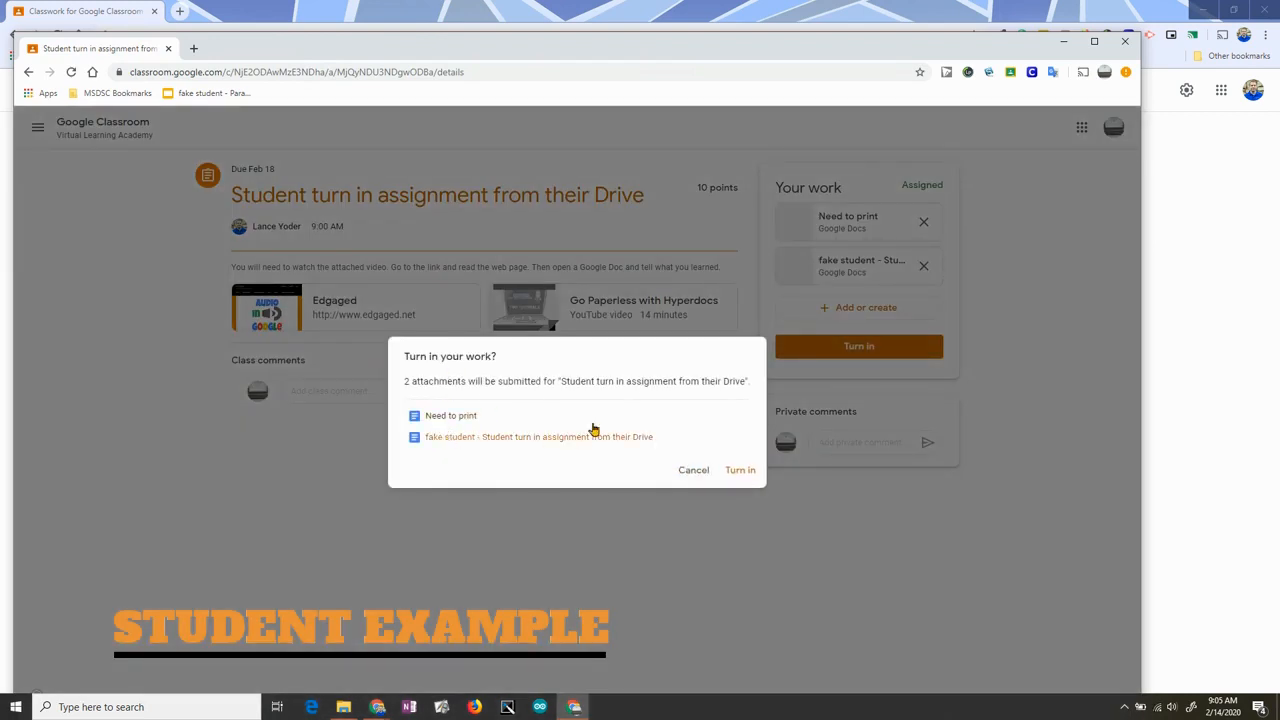
{"action": "left_click", "coordinate": [738, 472]}
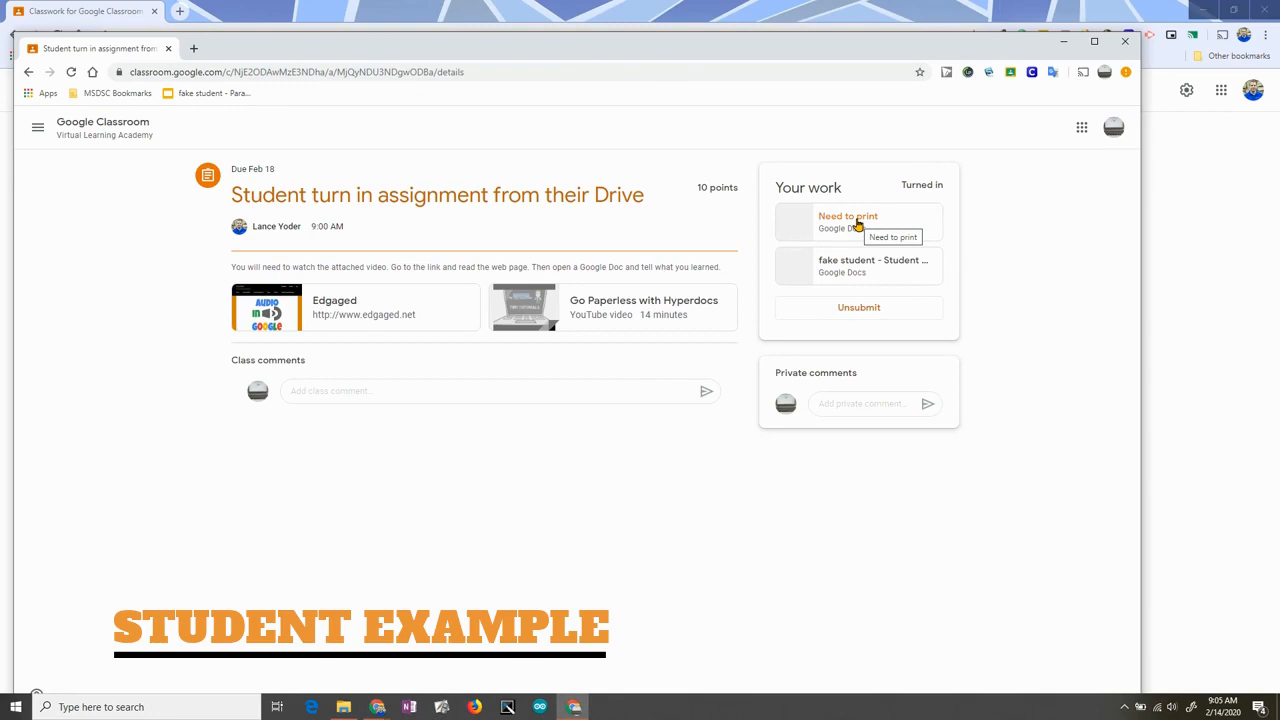
Check the access mode of the turned-in "Need to print" document, close it, and unsubmit the student's work
{"action": "left_click", "coordinate": [857, 220]}
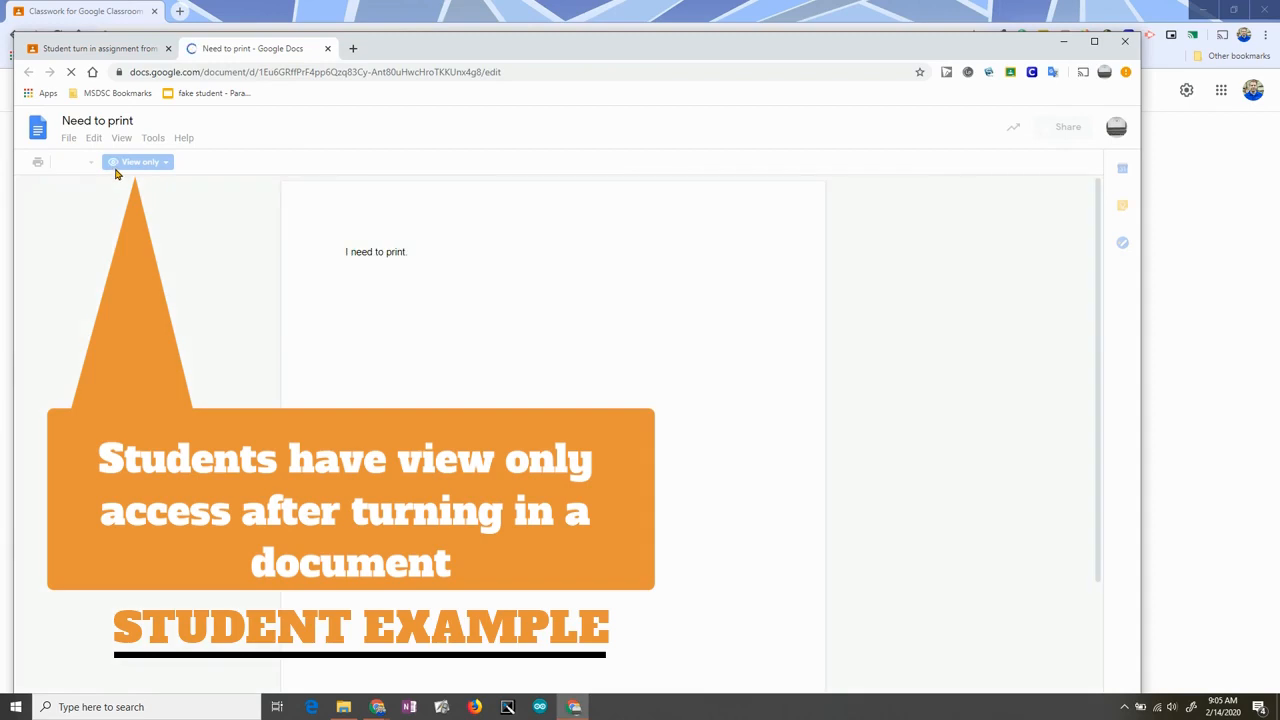
{"action": "left_click", "coordinate": [327, 48]}
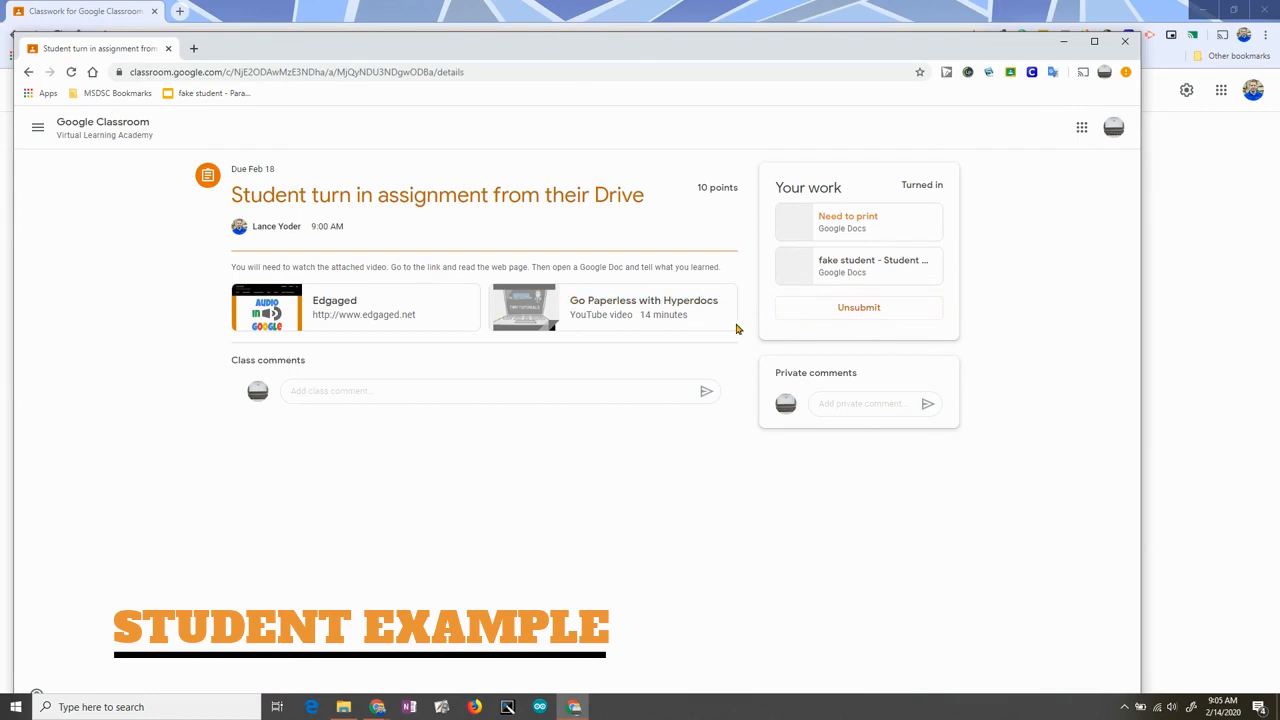
{"action": "left_click", "coordinate": [859, 310]}
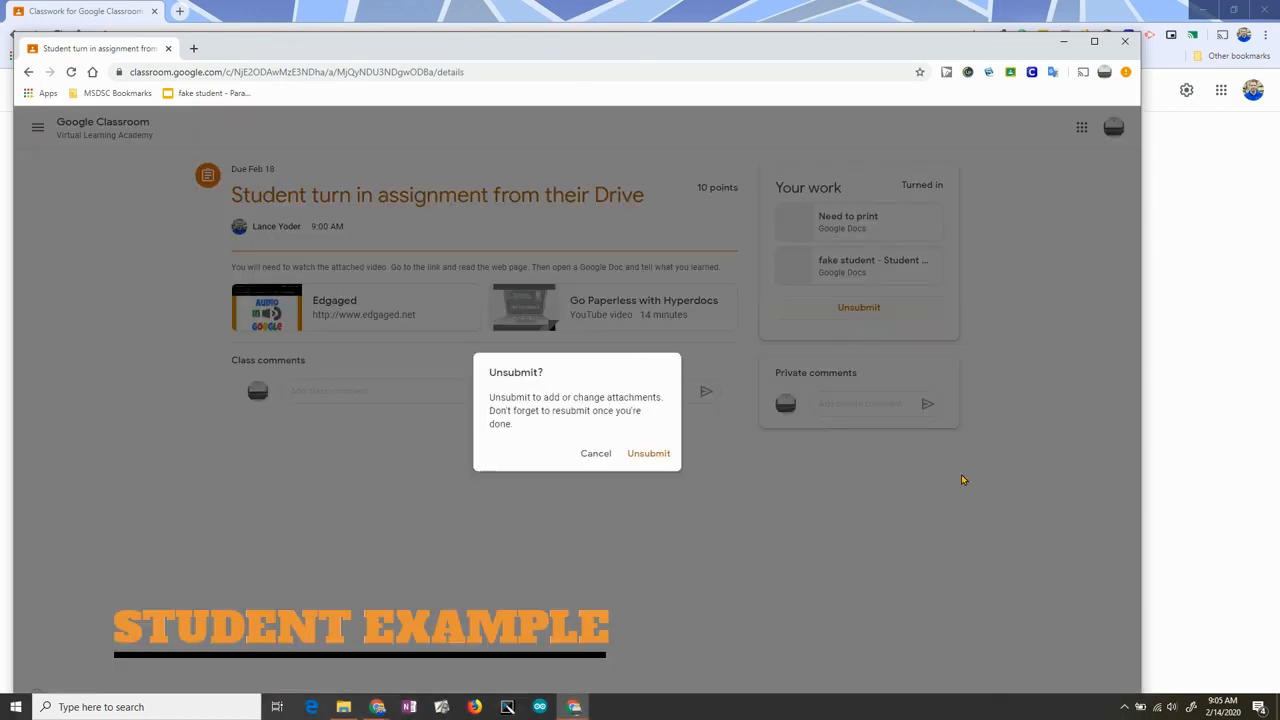
{"action": "left_click", "coordinate": [645, 455]}
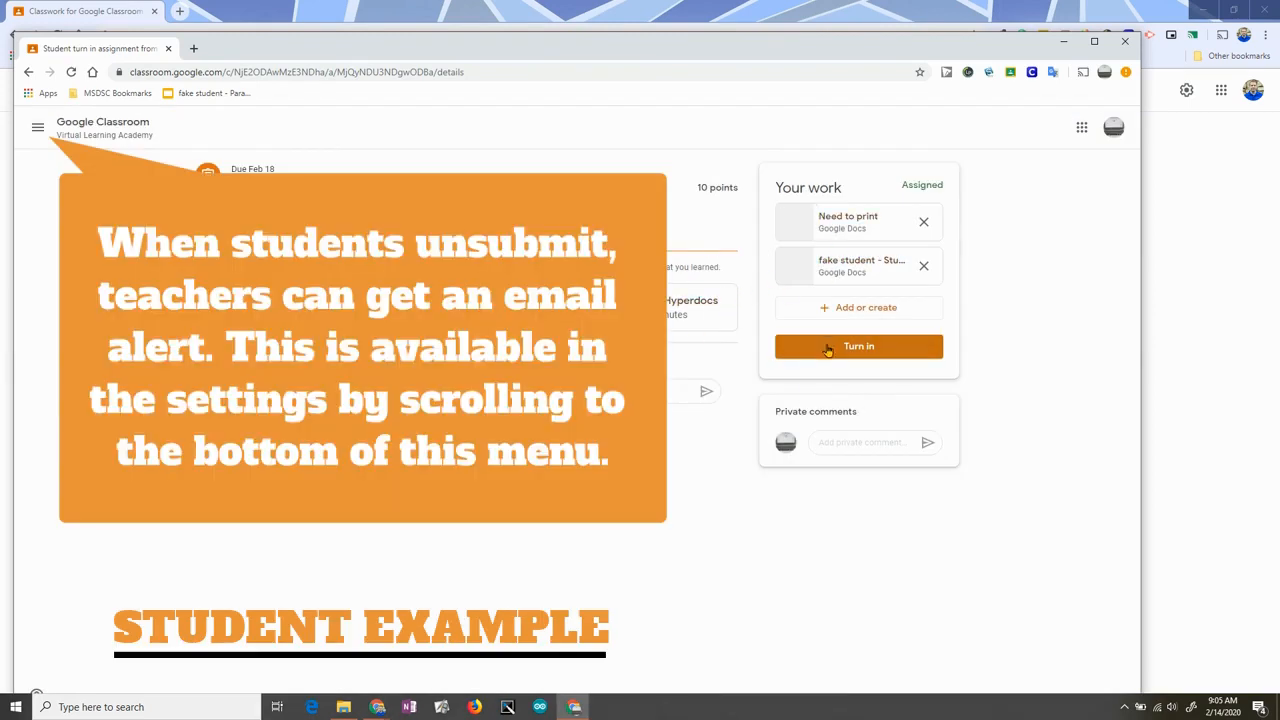
Remove the "Need to print" document from the student's work and turn in the remaining Google Doc
{"action": "left_click", "coordinate": [827, 348]}
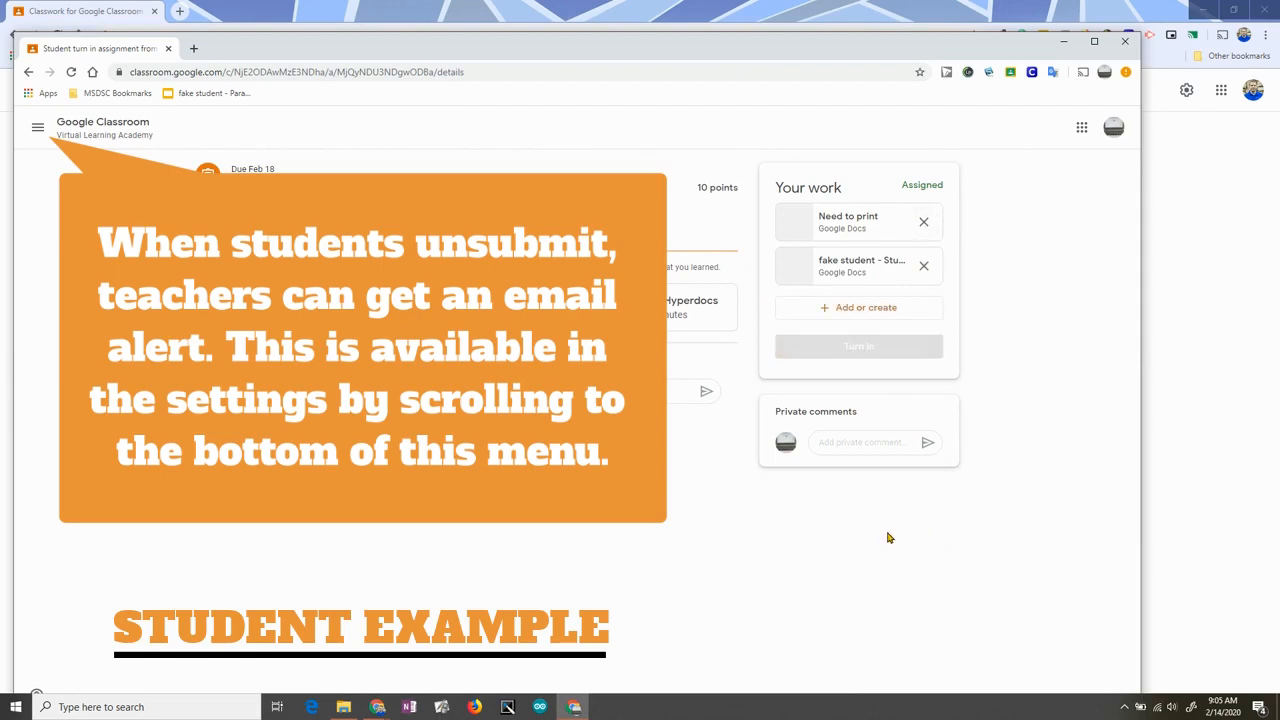
{"action": "left_click", "coordinate": [853, 312]}
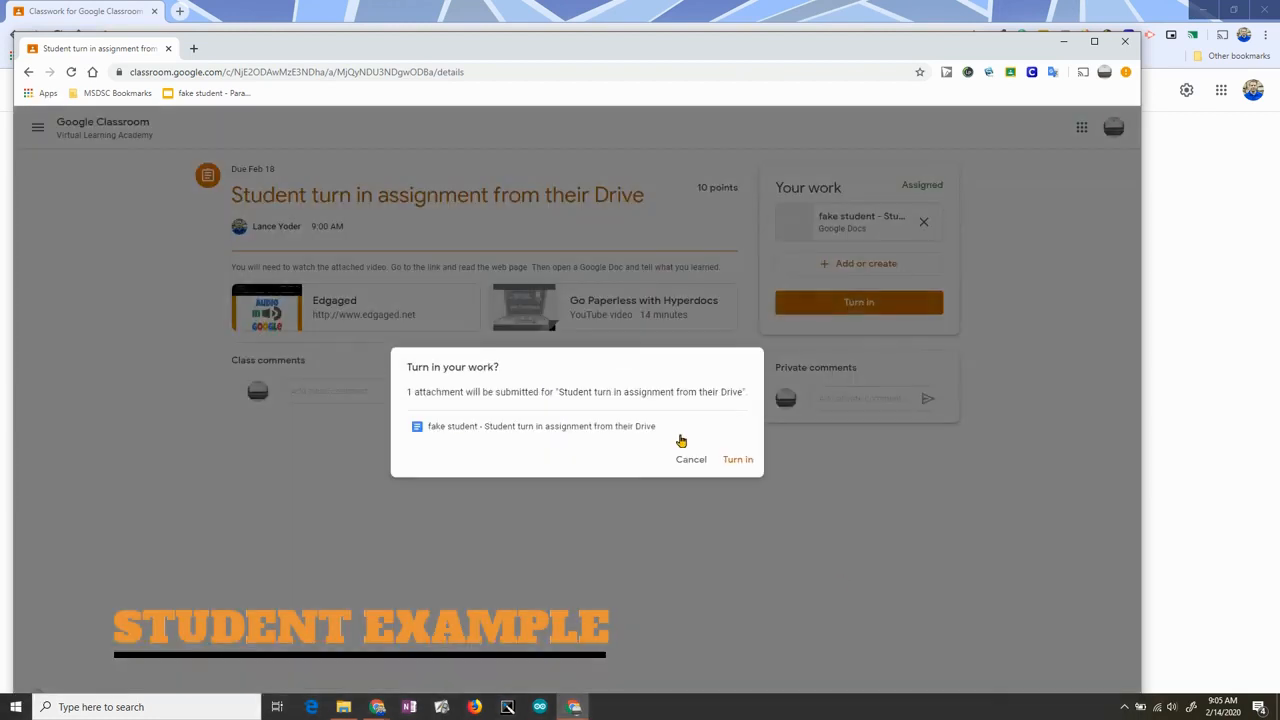
{"action": "left_click", "coordinate": [726, 459]}
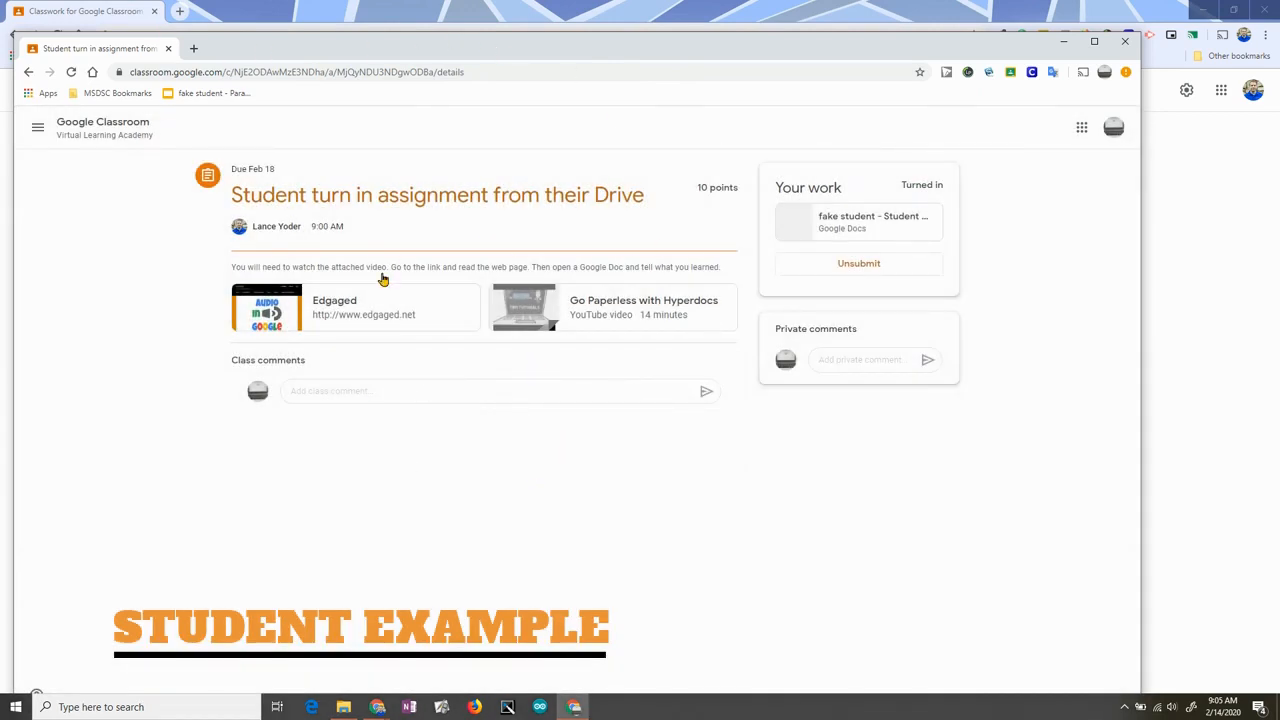
Open the turned-in submission from the teacher's view of the assignment, check the student list and return options, and close it
{"action": "left_click_drag", "start_coordinate": [279, 51], "coordinate": [1279, 25]}
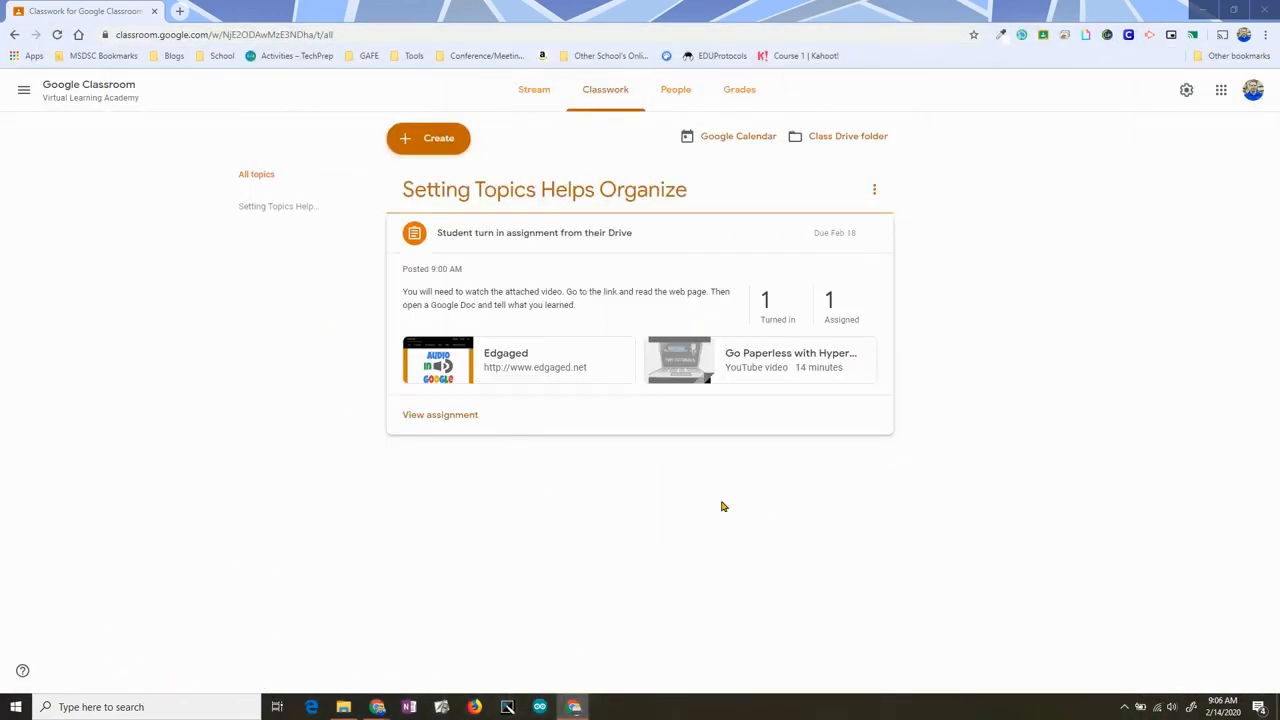
{"action": "left_click", "coordinate": [450, 417]}
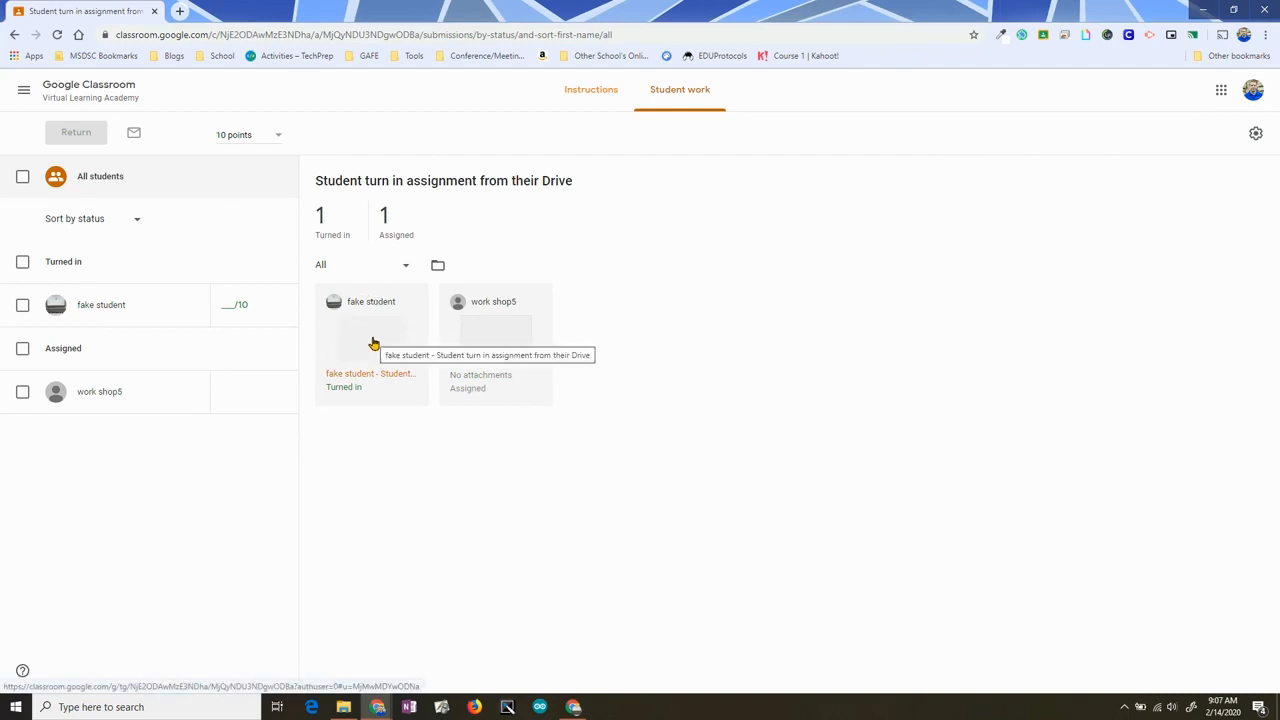
{"action": "left_click", "coordinate": [374, 341]}
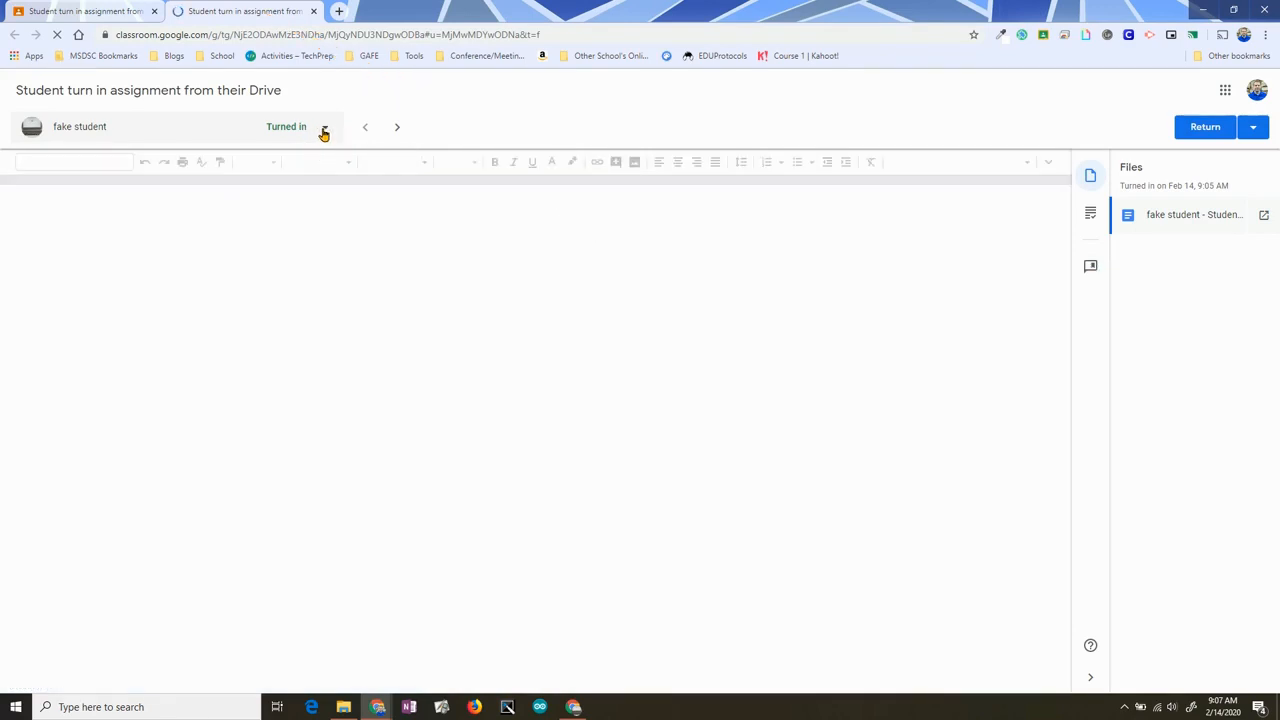
{"action": "left_click", "coordinate": [323, 131]}
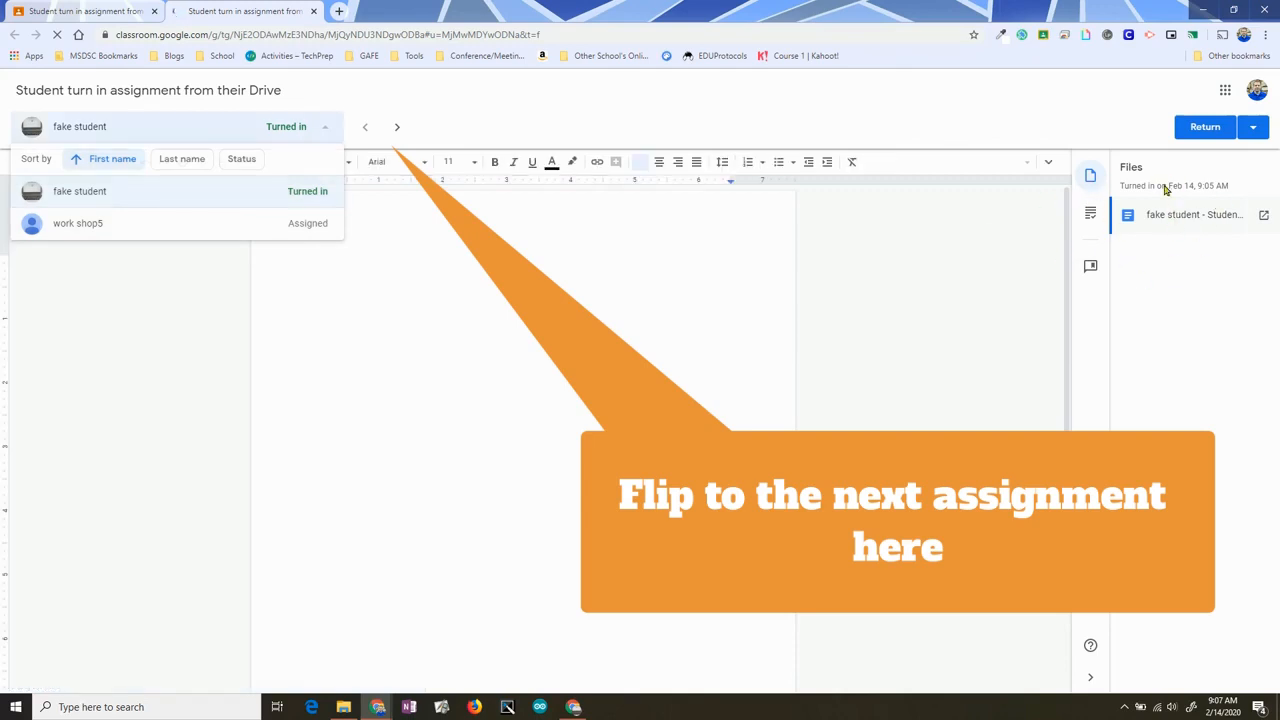
{"action": "left_click", "coordinate": [1233, 129]}
{"action": "left_click", "coordinate": [313, 12]}
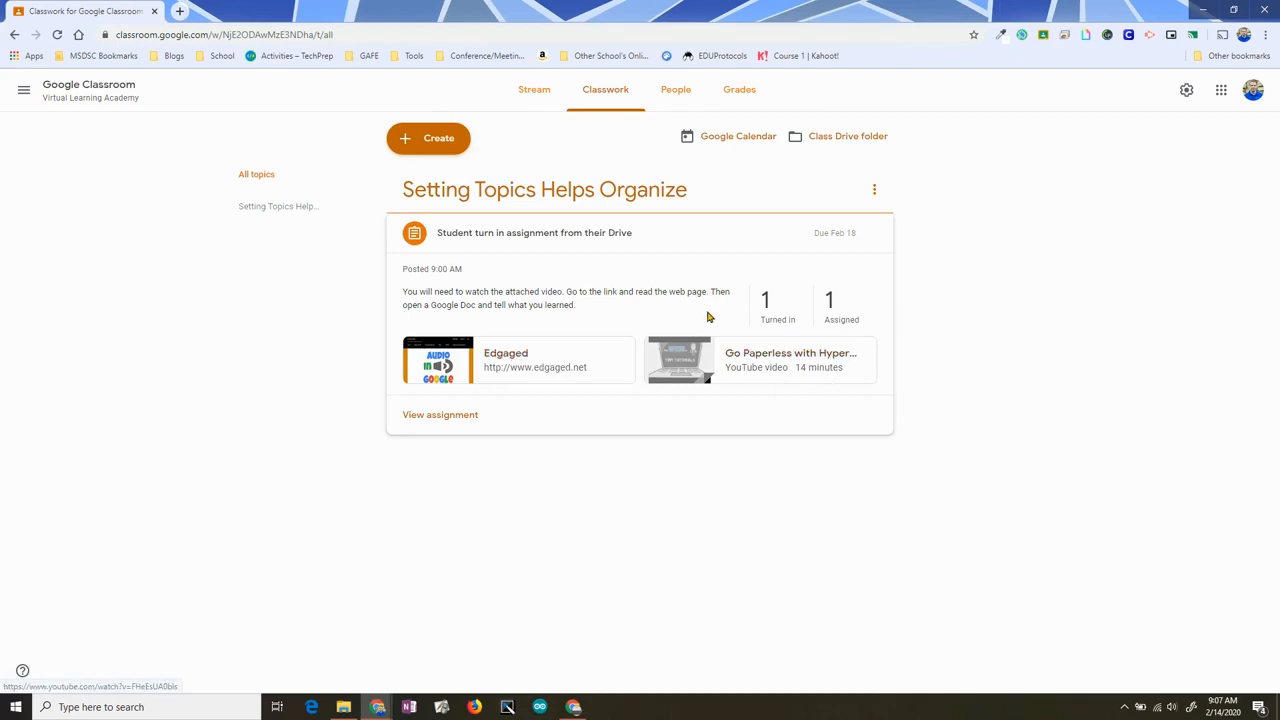
Collapse the existing assignment and create a new one titled "Student Collaboration Document"
{"action": "left_click", "coordinate": [716, 234]}
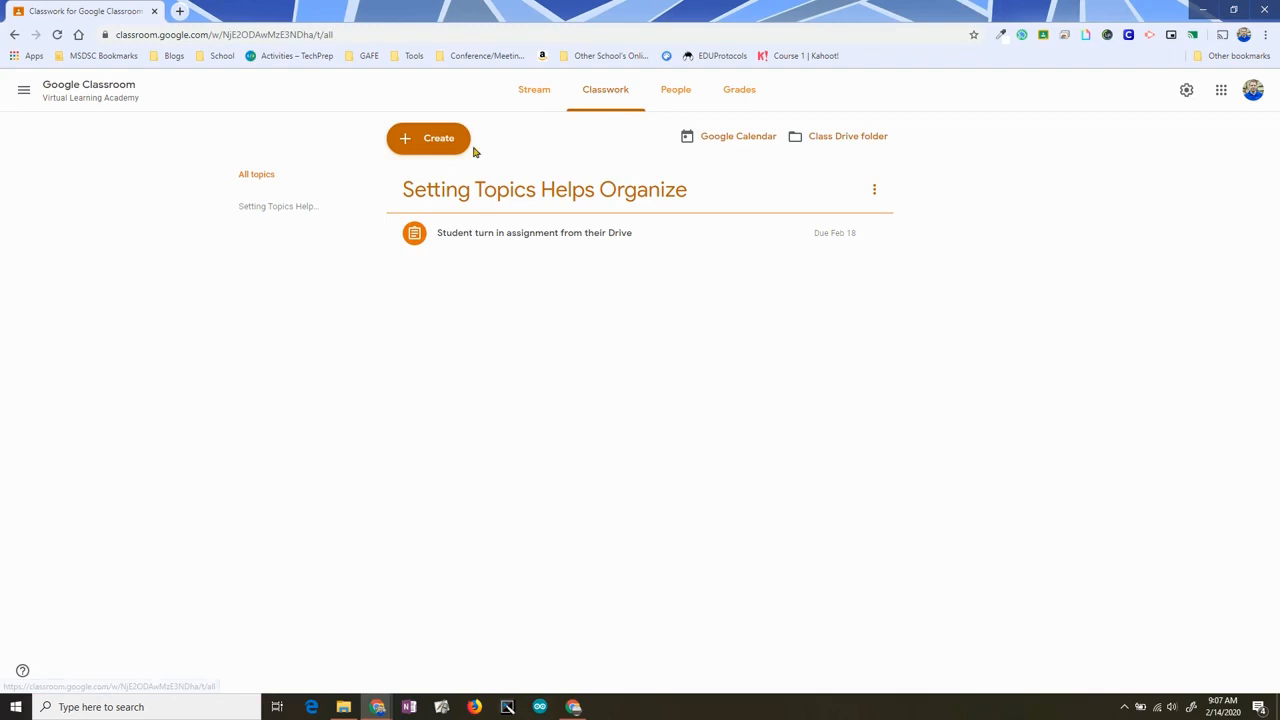
{"action": "left_click", "coordinate": [437, 139]}
{"action": "left_click", "coordinate": [440, 175]}
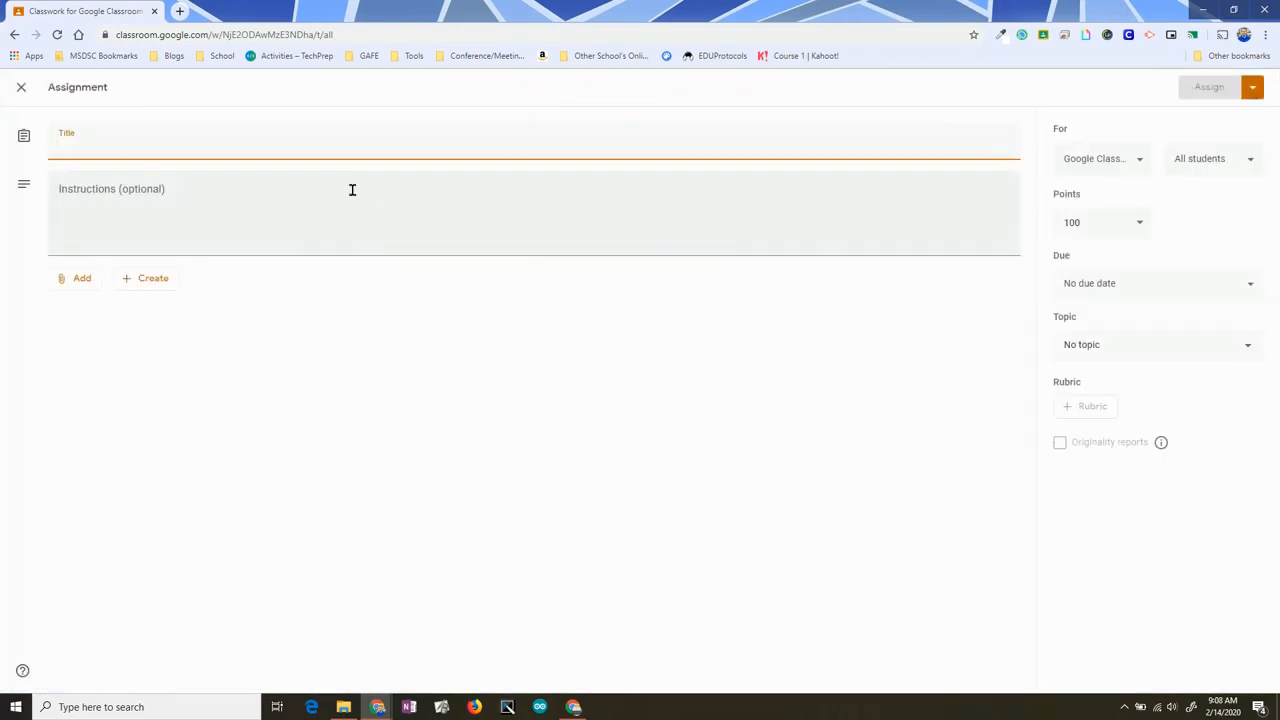
{"action": "type", "text": "Student Collaboration Document"}
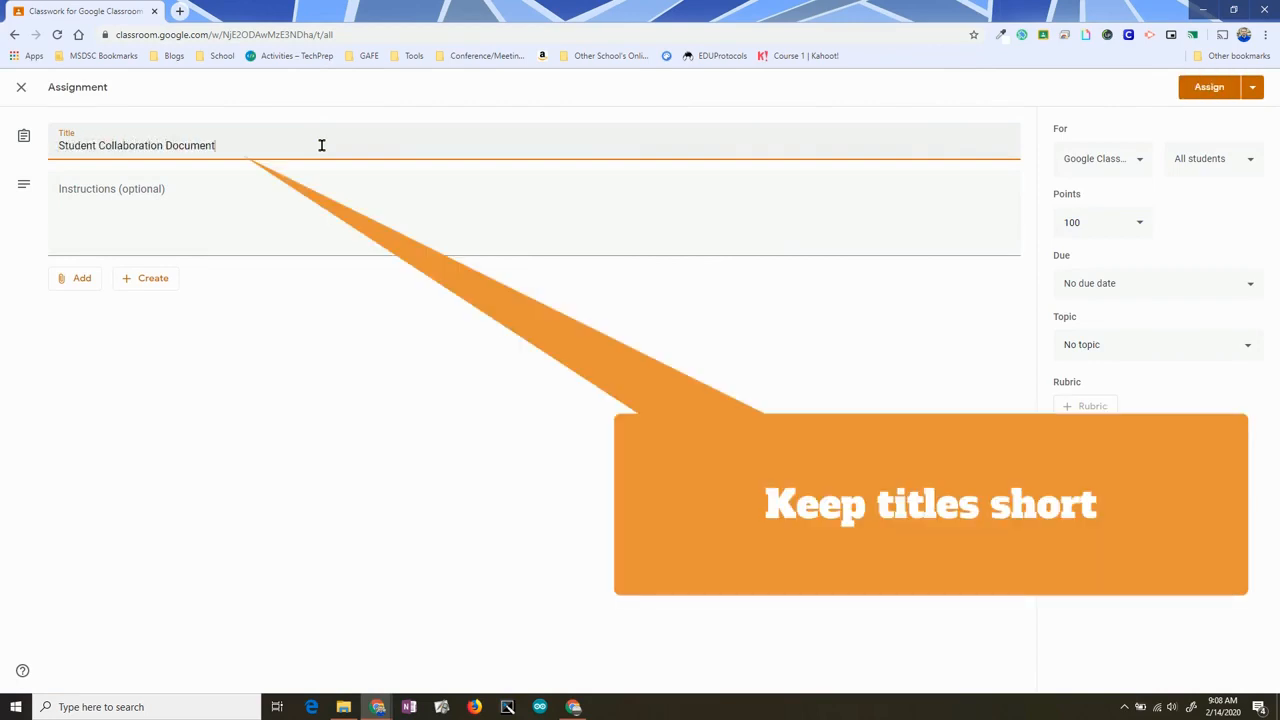
Enter instructions "The teacher has a template ready to go. This one is for group work. Both students can work on the same document at the same time."
{"action": "left_click", "coordinate": [228, 186]}
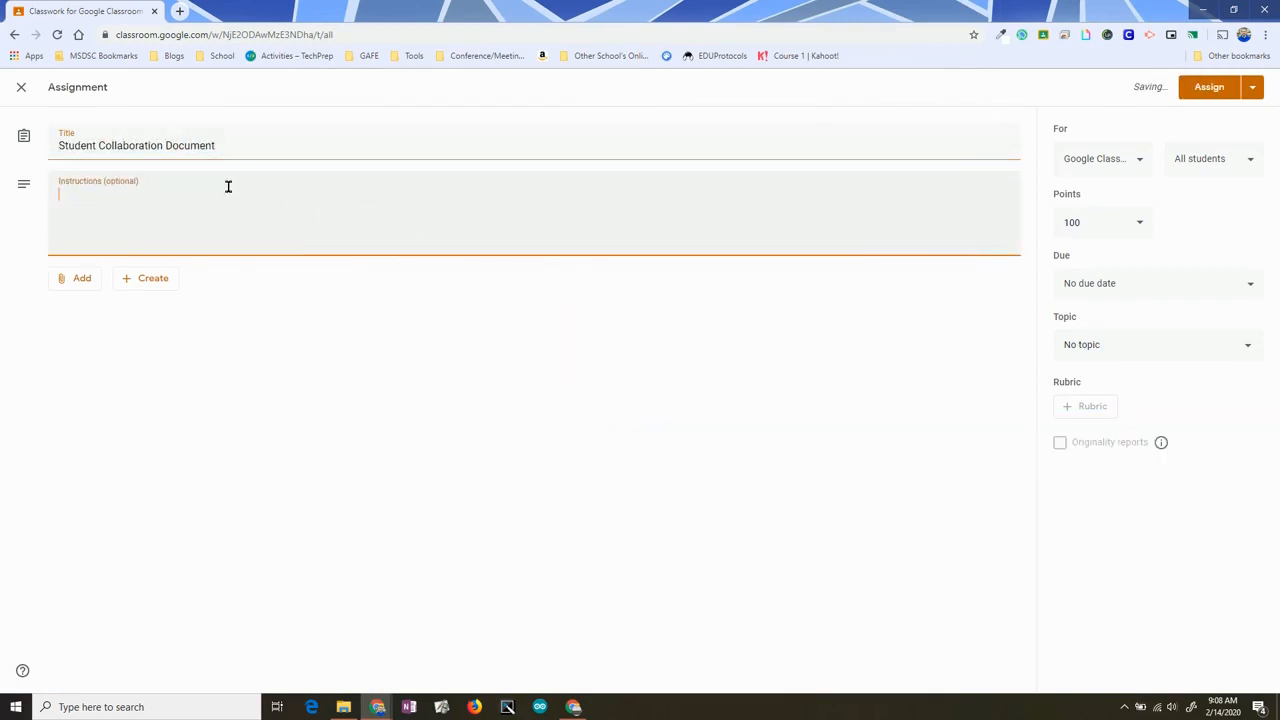
{"action": "type", "text": "The teacher has a template ready to go. This one is for a group"}
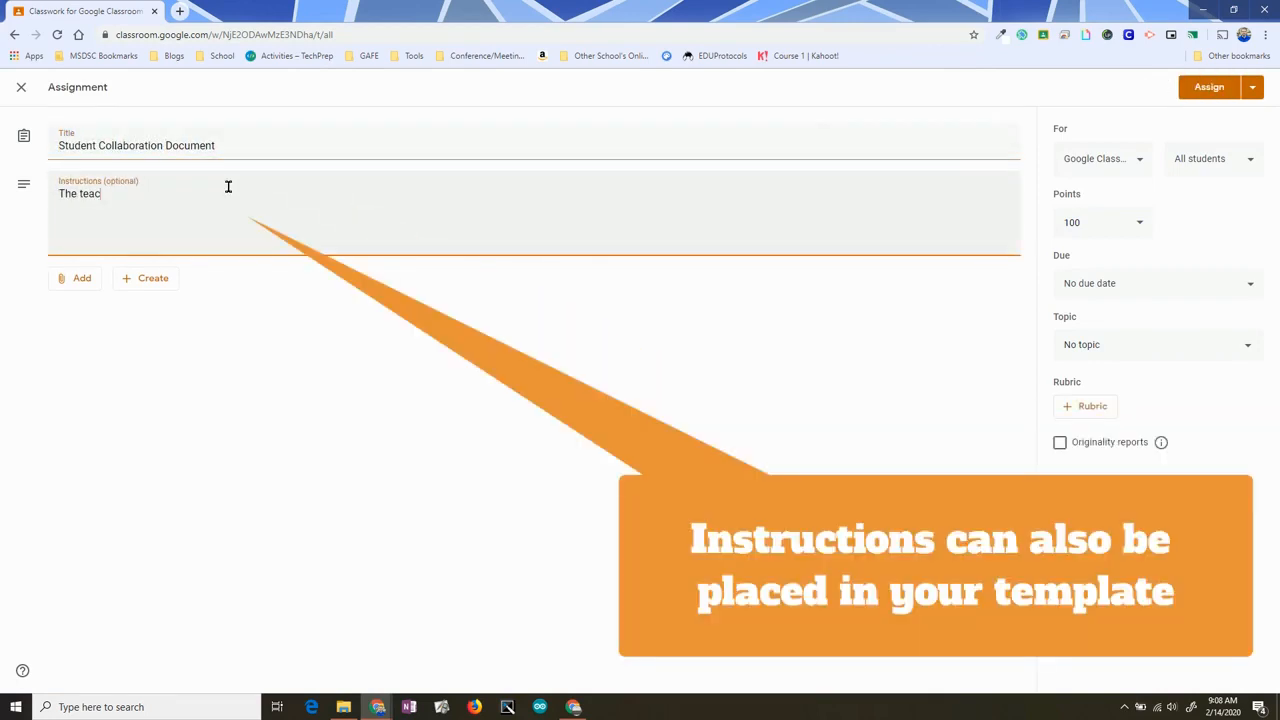
{"action": "key", "text": "BackSpace"}
{"action": "key", "text": "BackSpace"}
{"action": "key", "text": "BackSpace"}
{"action": "key", "text": "BackSpace"}
{"action": "key", "text": "BackSpace"}
{"action": "key", "text": "BackSpace"}
{"action": "key", "text": "BackSpace"}
{"action": "type", "text": "group work. Both "}
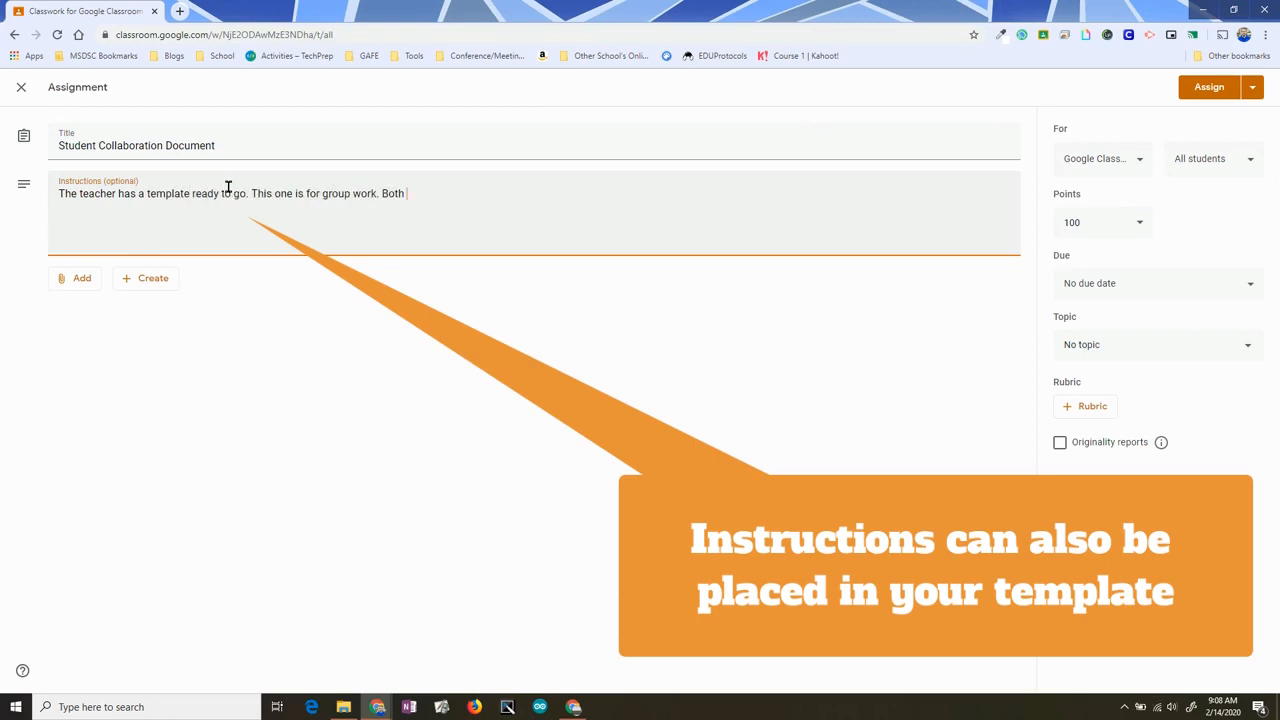
{"action": "type", "text": "students can work on the same document at the same time."}
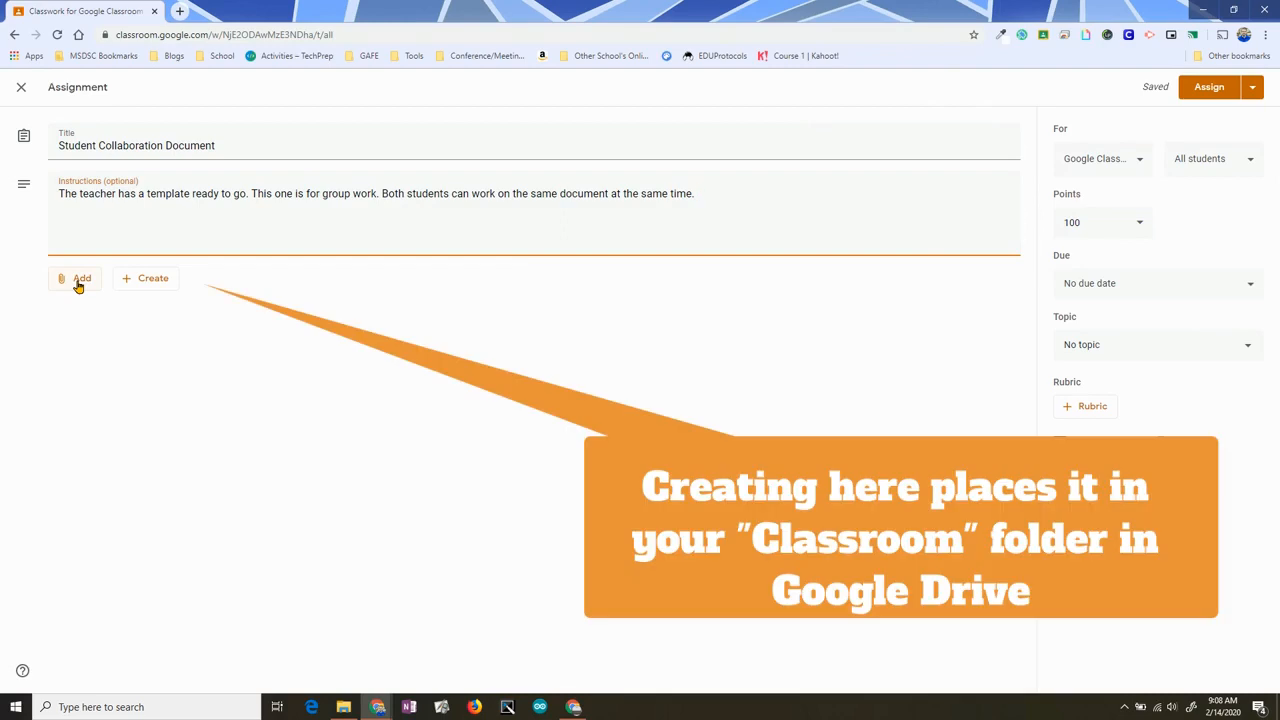
Attach the "Tween Tribune Nonfiction Note taking" Google Doc to the assignment from the recent Google Drive files
{"action": "left_click", "coordinate": [128, 285]}
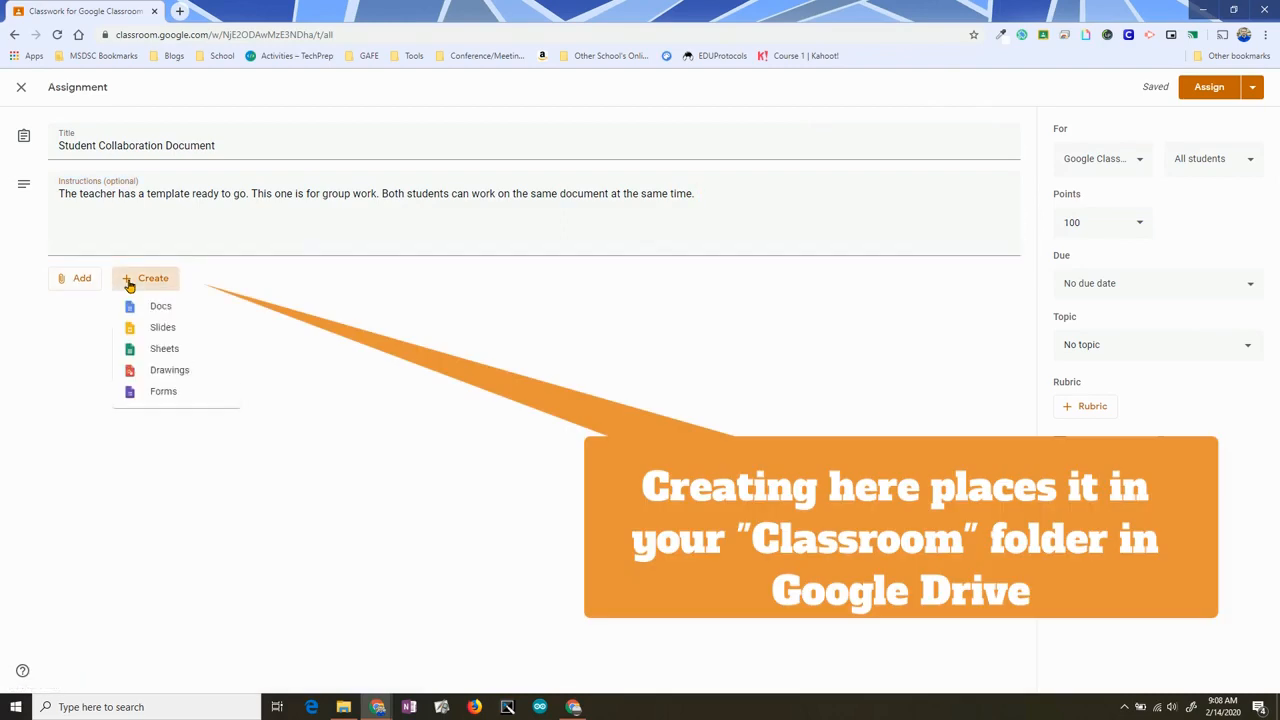
{"action": "left_click", "coordinate": [405, 398]}
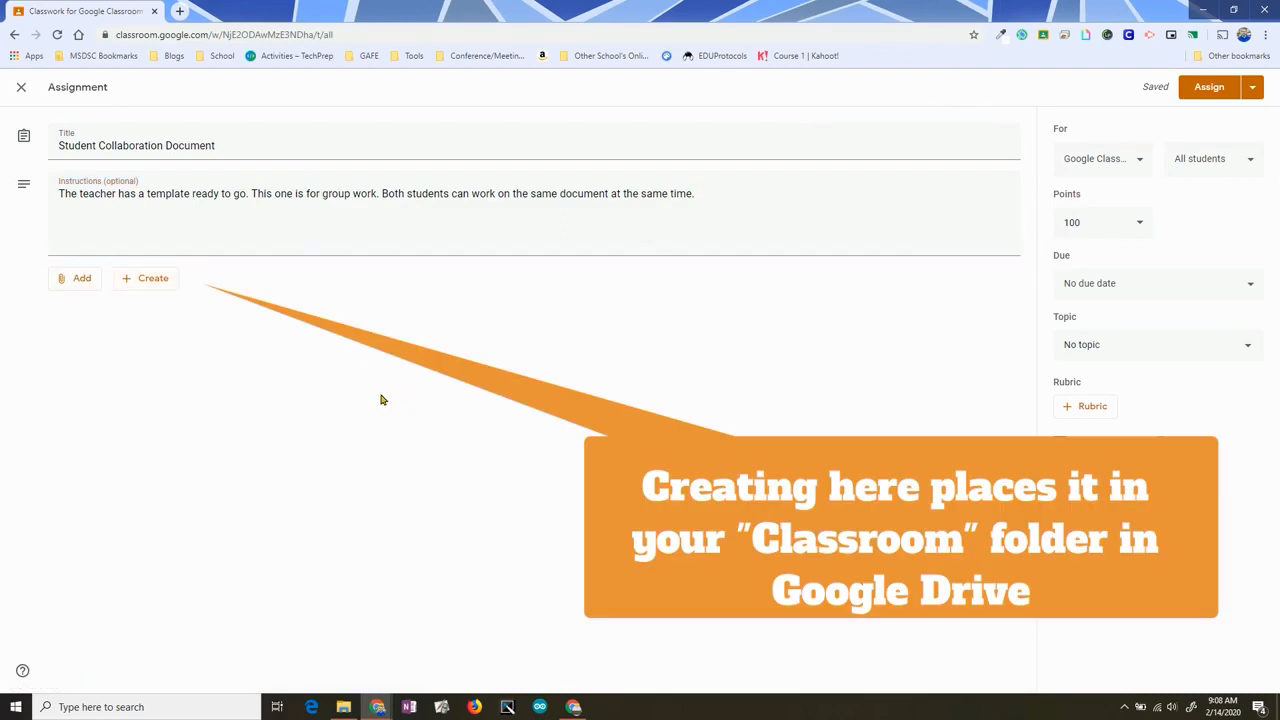
{"action": "left_click", "coordinate": [80, 281]}
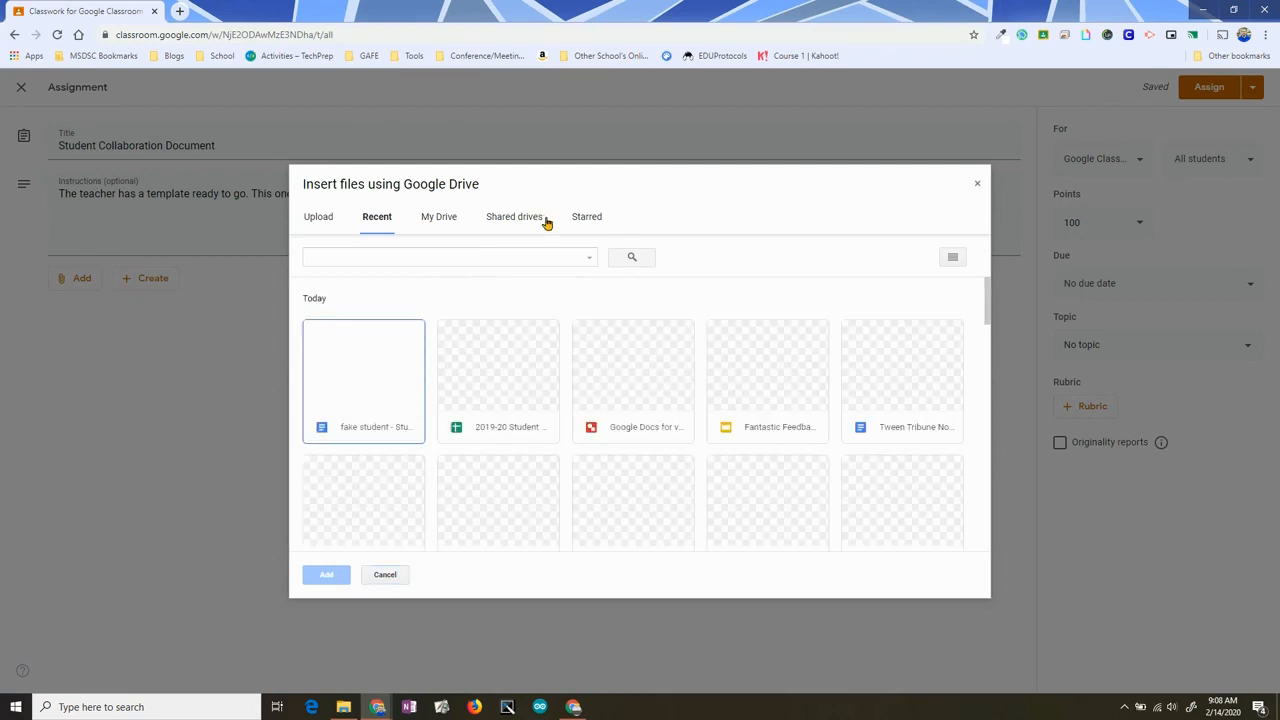
{"action": "left_click", "coordinate": [367, 257]}
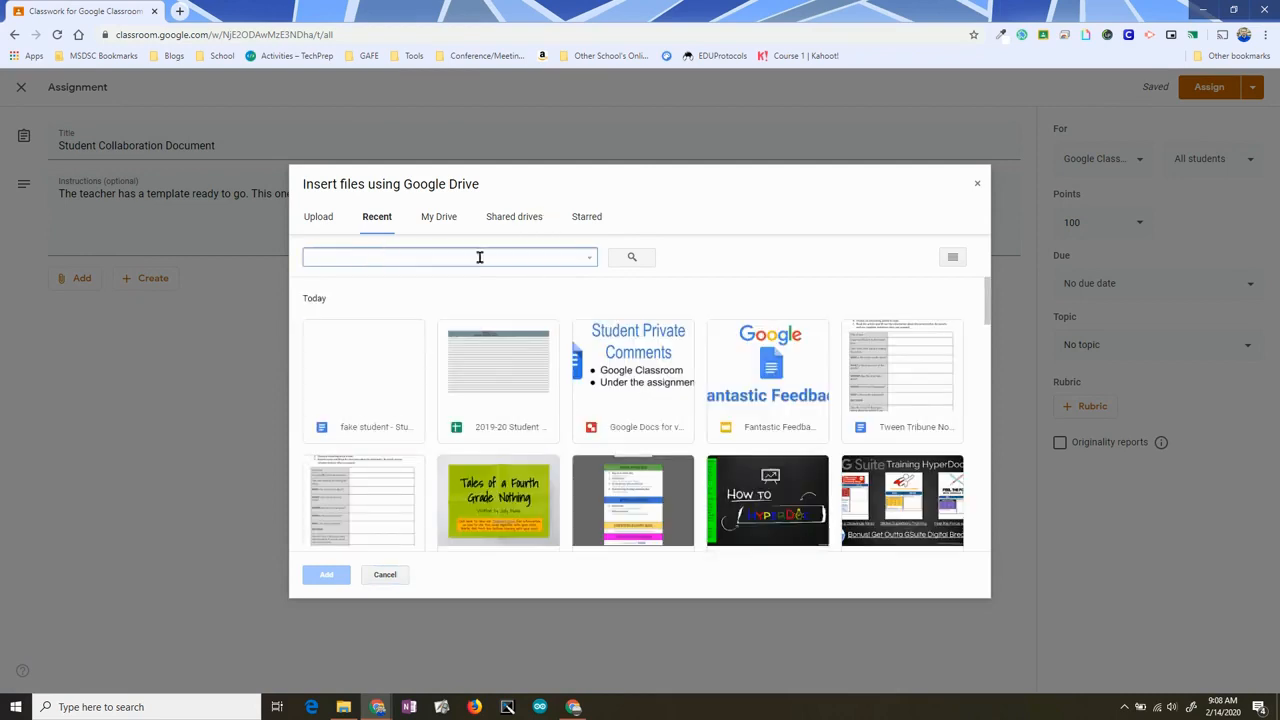
{"action": "left_click", "coordinate": [589, 261]}
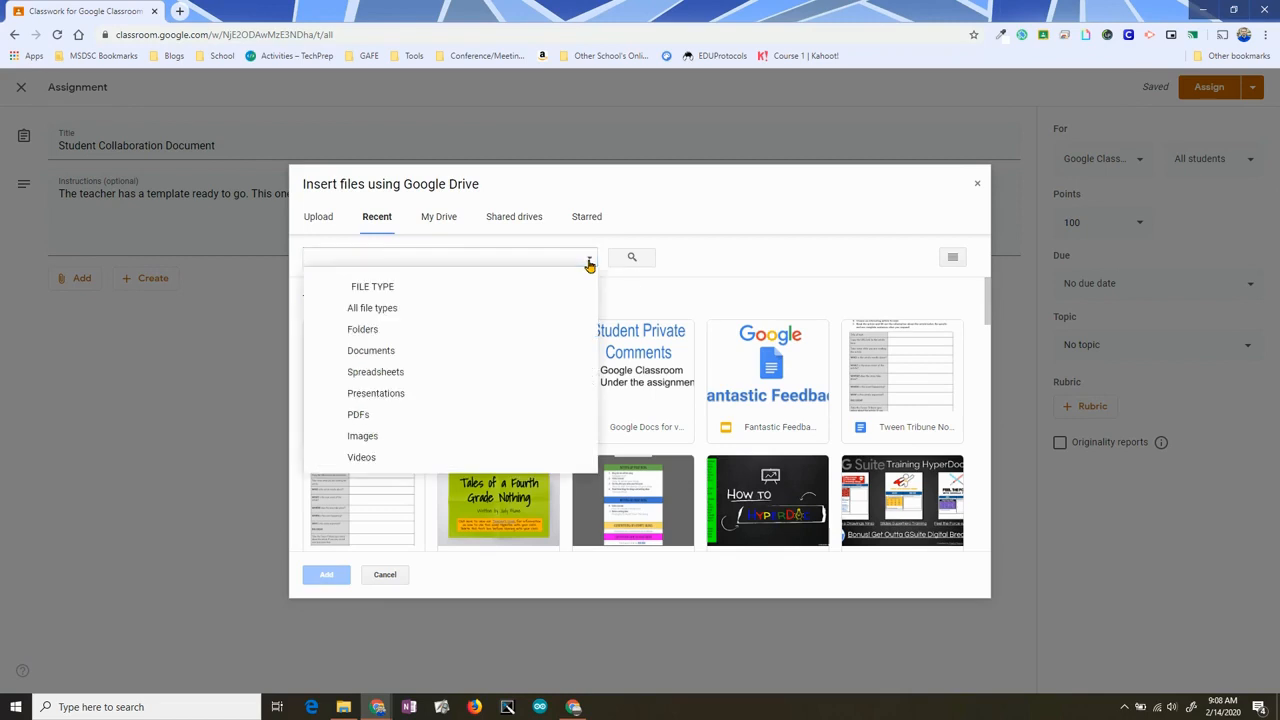
{"action": "left_click", "coordinate": [740, 208]}
{"action": "left_click", "coordinate": [902, 380]}
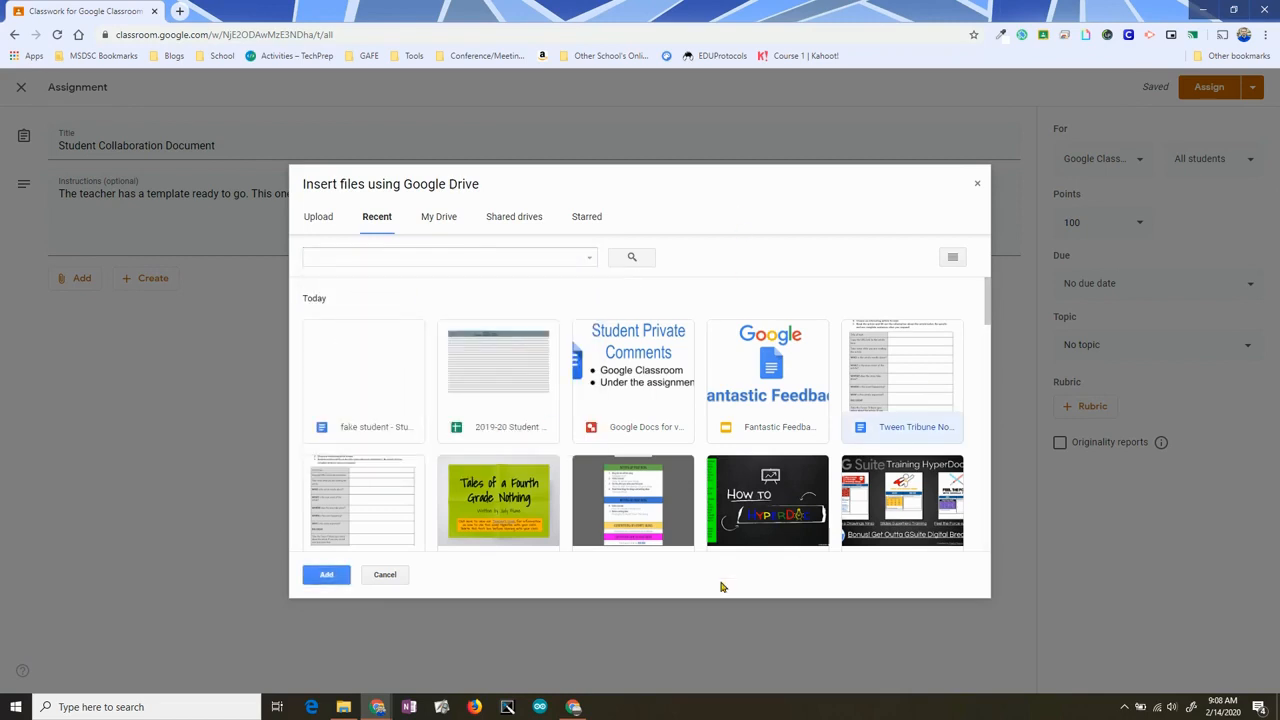
{"action": "left_click", "coordinate": [327, 575]}
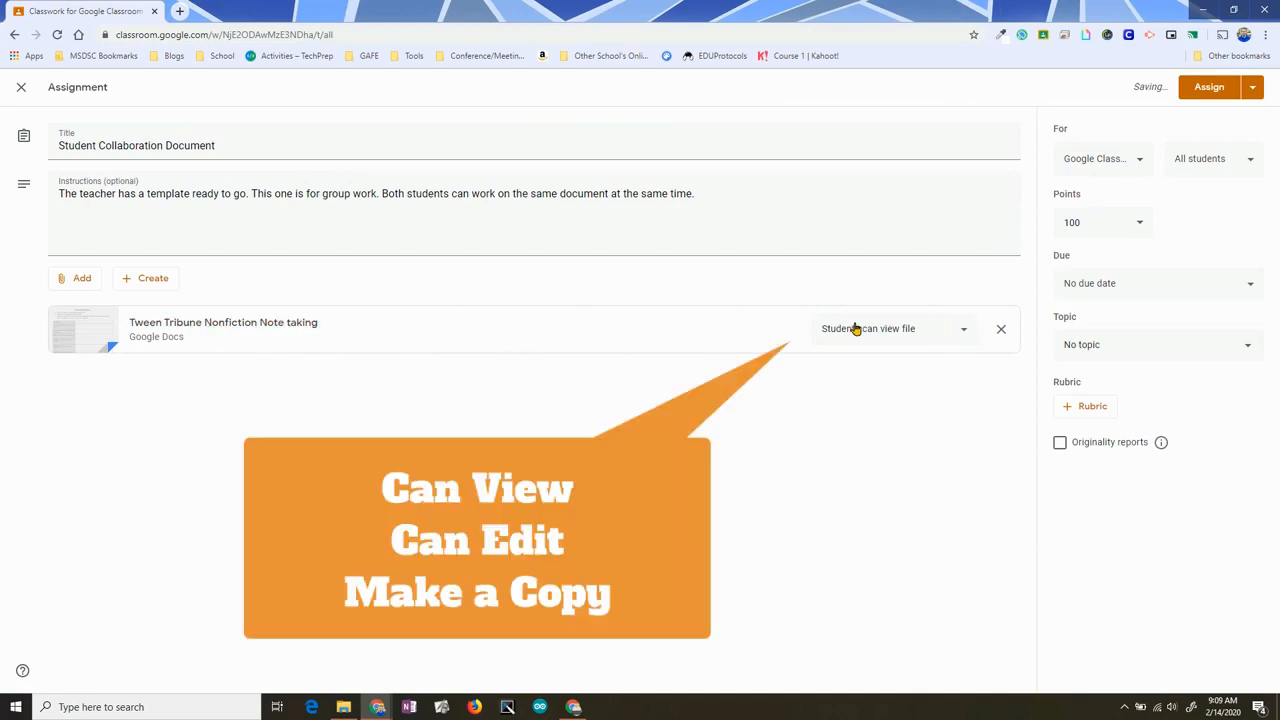
Set the attached document's access to "Students can edit file"
{"action": "left_click", "coordinate": [957, 330]}
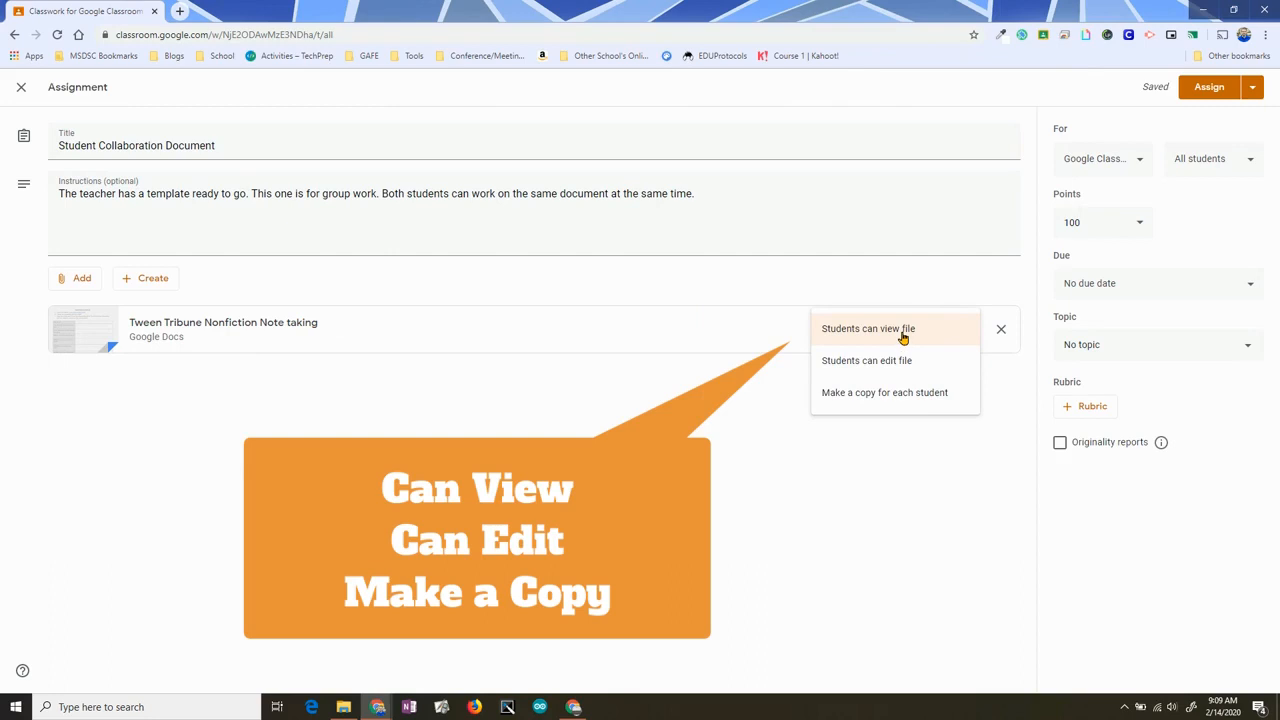
{"action": "left_click", "coordinate": [832, 466]}
{"action": "left_click", "coordinate": [956, 334]}
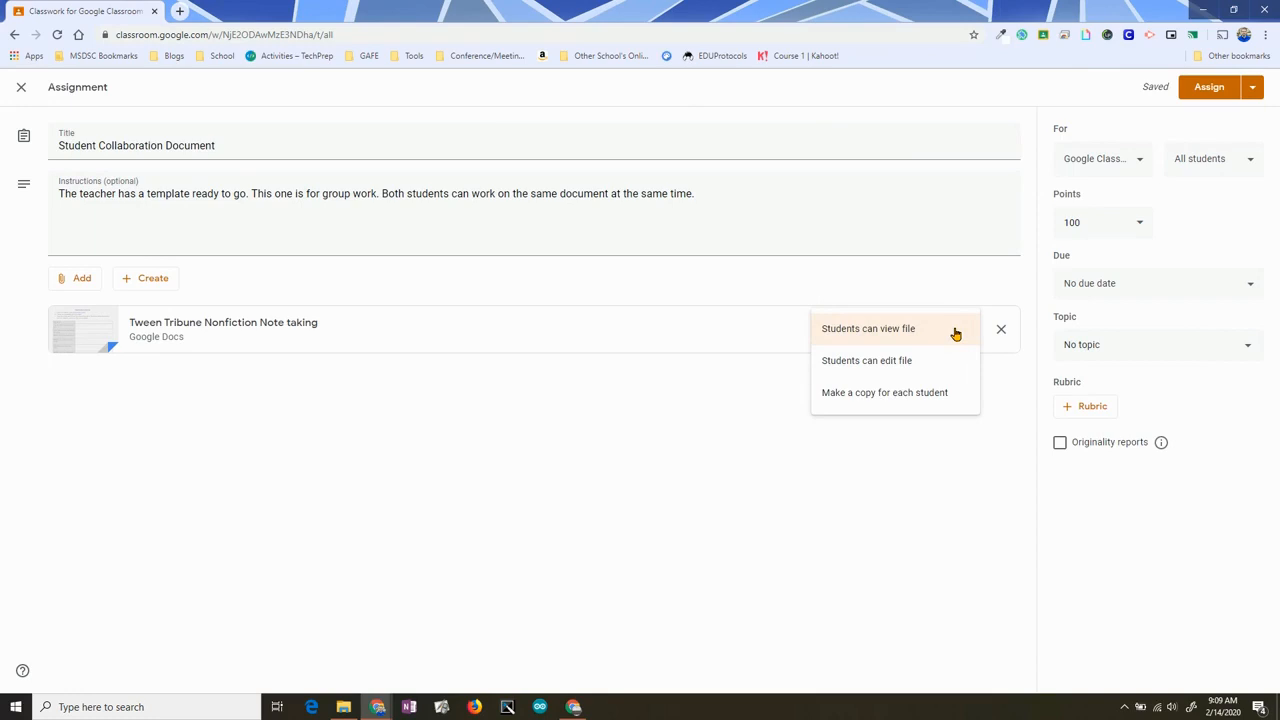
{"action": "left_click", "coordinate": [869, 361]}
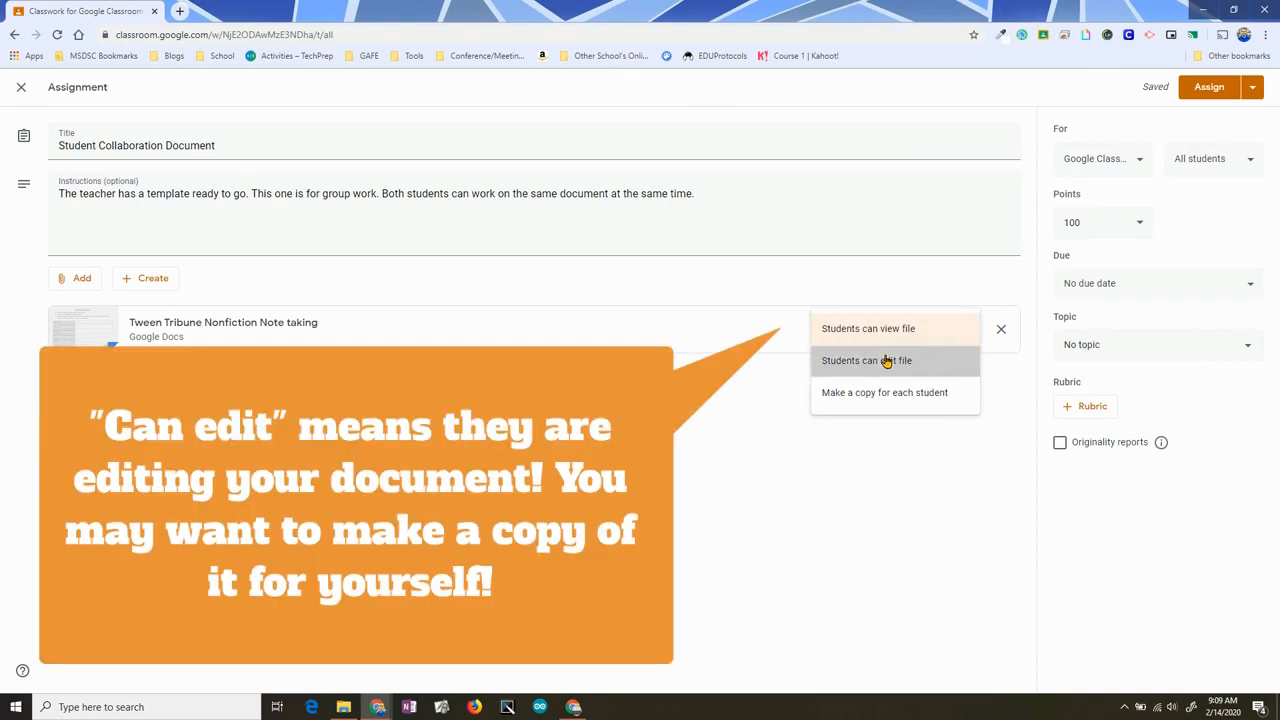
Check which students the collaboration assignment is given to, keeping all students selected
{"action": "left_click", "coordinate": [1248, 161]}
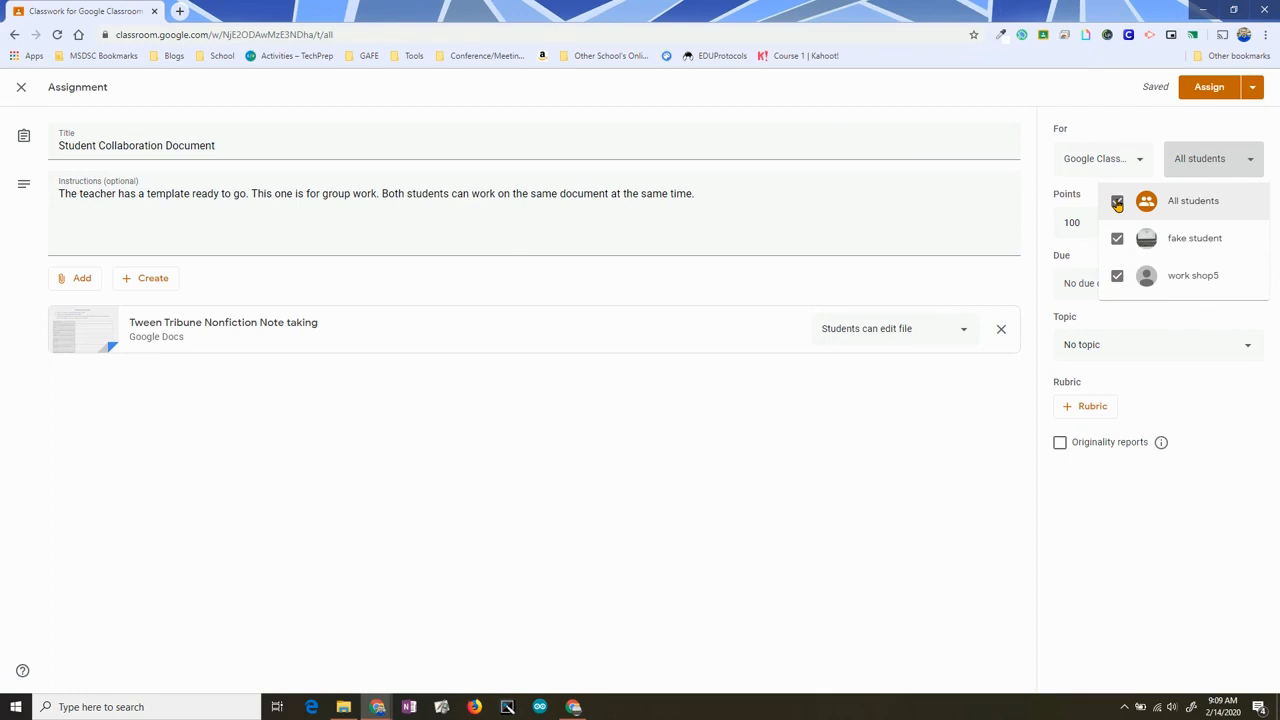
{"action": "left_click", "coordinate": [1230, 166]}
{"action": "left_click", "coordinate": [1232, 167]}
{"action": "left_click", "coordinate": [257, 148]}
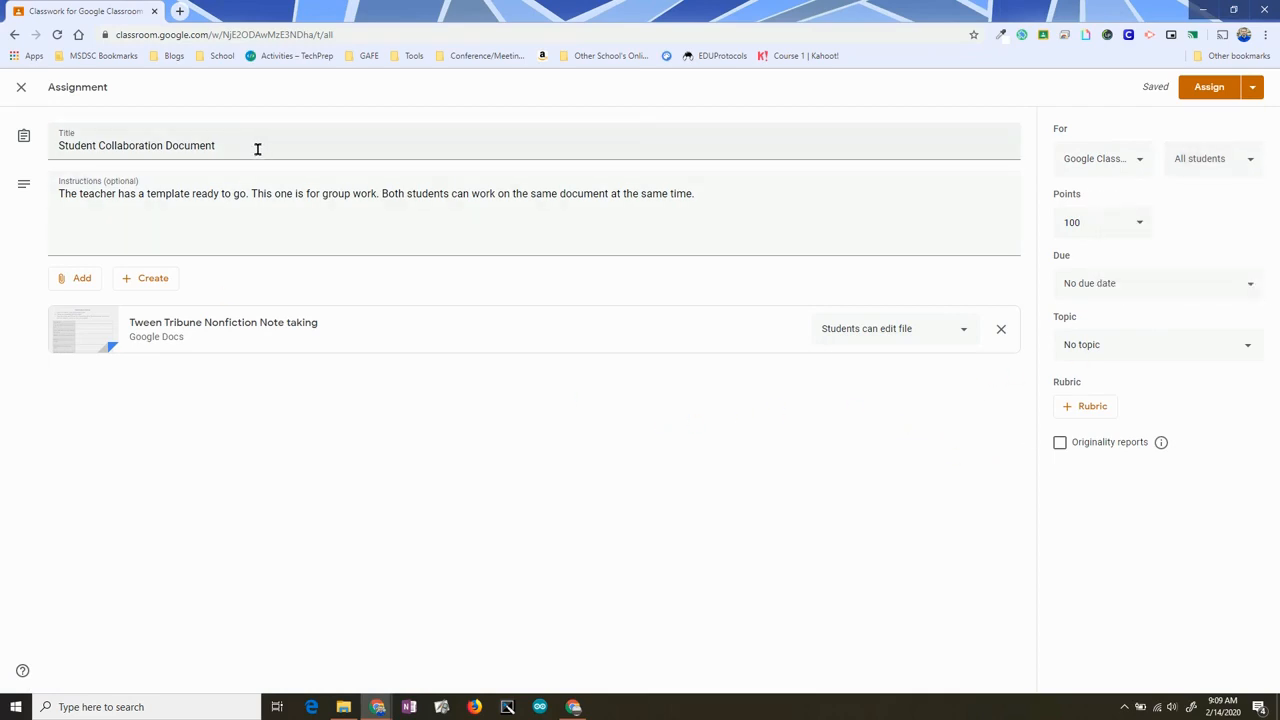
{"action": "left_click", "coordinate": [248, 157]}
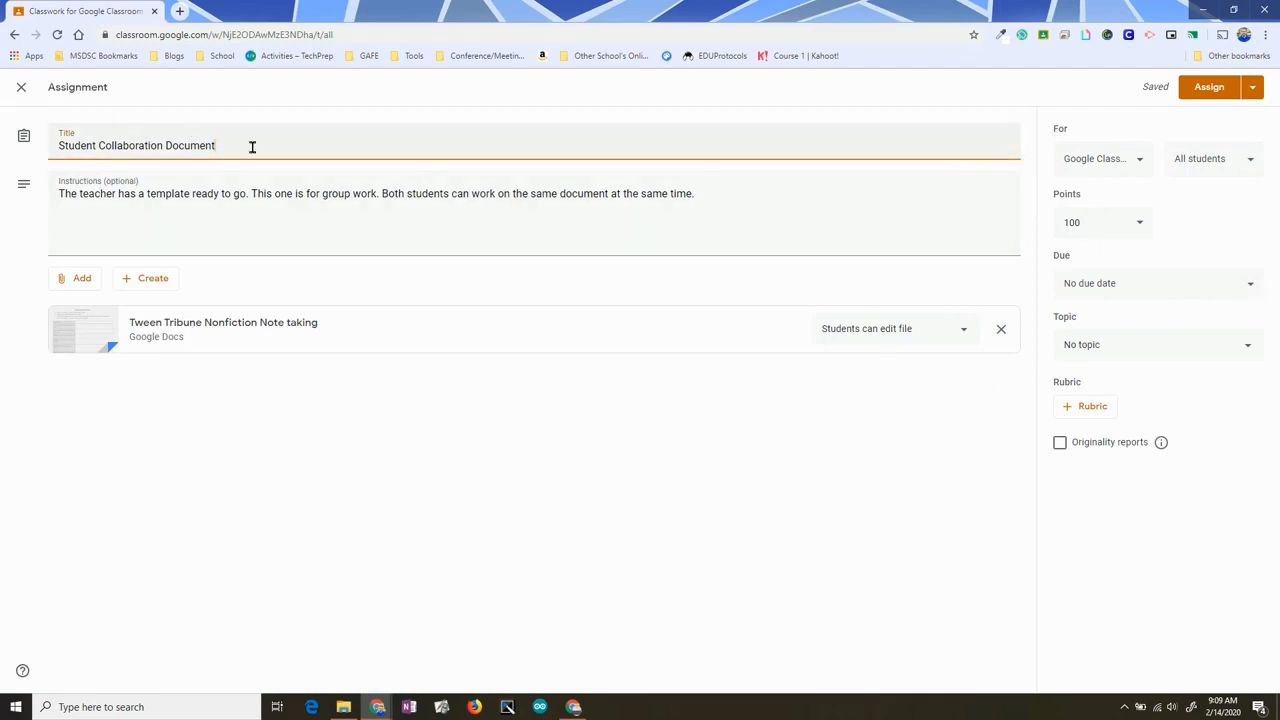
{"action": "left_click", "coordinate": [1238, 163]}
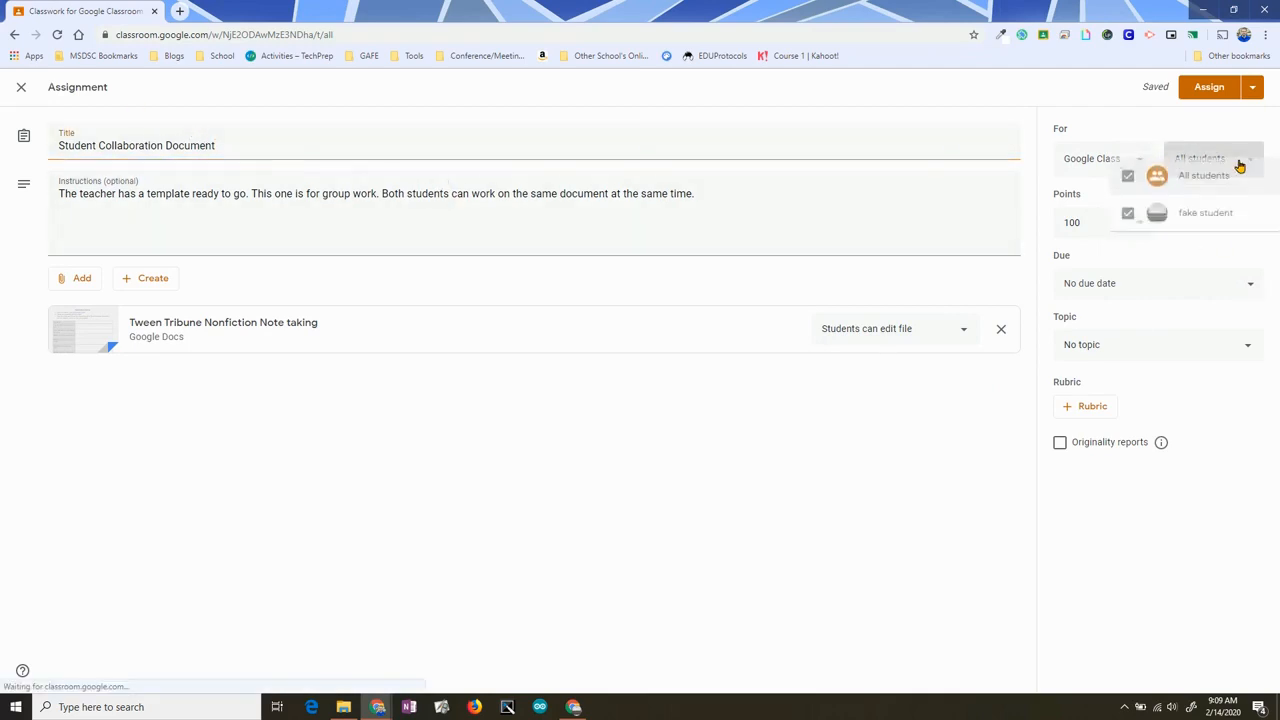
{"action": "left_click", "coordinate": [880, 537]}
Set the assignment's points to 10 and its due date to Wed, Feb 19
{"action": "left_click", "coordinate": [1136, 216]}
{"action": "left_click_drag", "start_coordinate": [1100, 220], "coordinate": [1062, 221]}
{"action": "type", "text": "10"}
{"action": "left_click", "coordinate": [948, 437]}
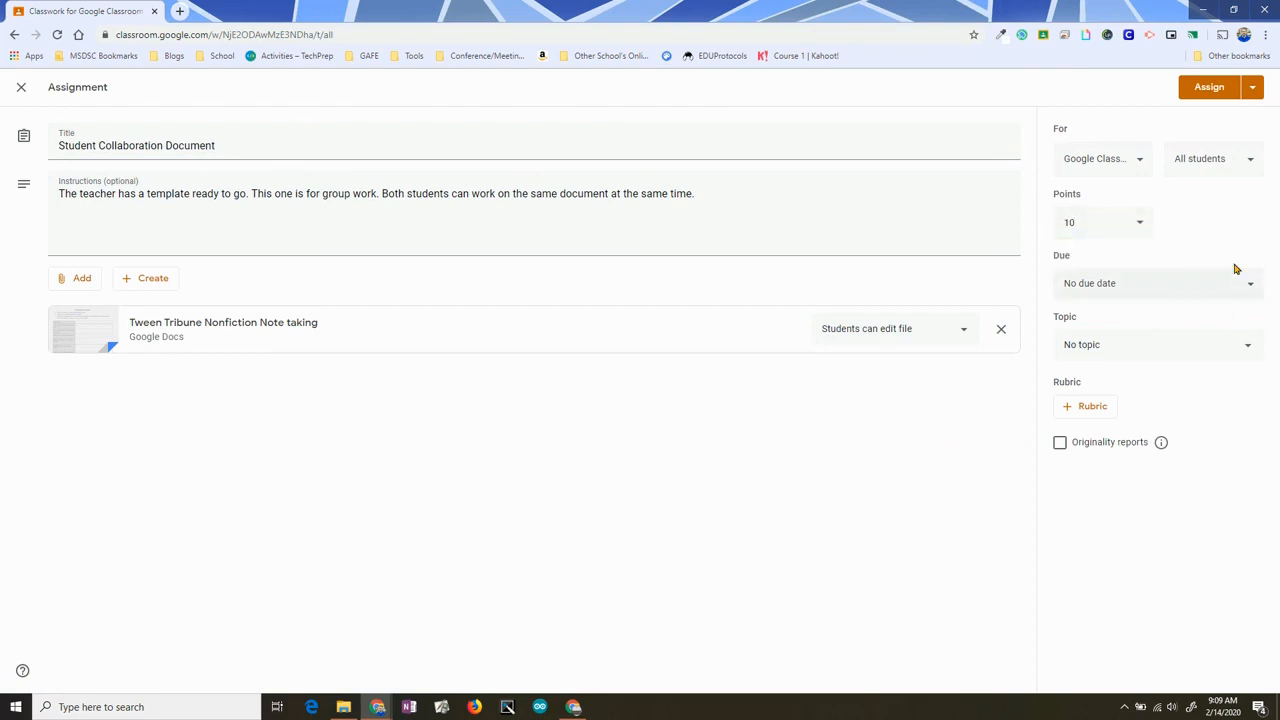
{"action": "left_click", "coordinate": [1208, 283]}
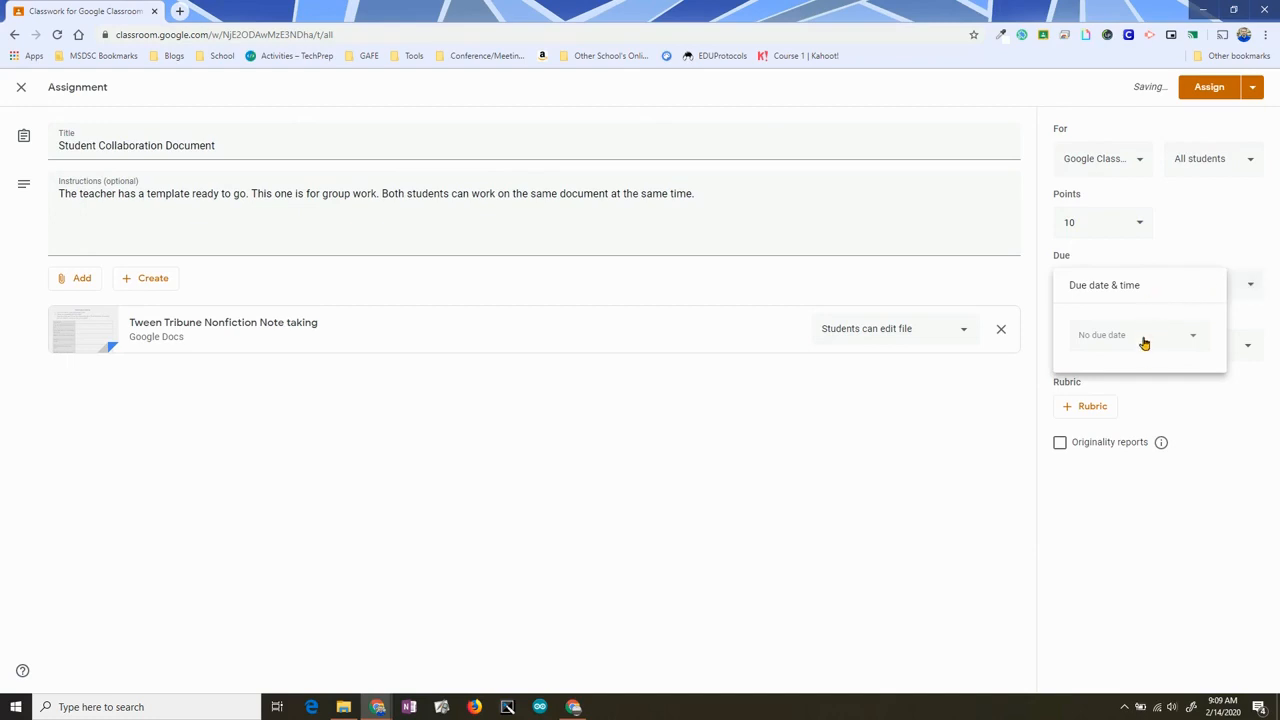
{"action": "left_click", "coordinate": [1144, 342]}
{"action": "left_click", "coordinate": [1057, 460]}
{"action": "left_click", "coordinate": [971, 466]}
Create the topic "Collaborative Document That Students Can Edit" for the assignment and publish the assignment
{"action": "left_click", "coordinate": [1097, 344]}
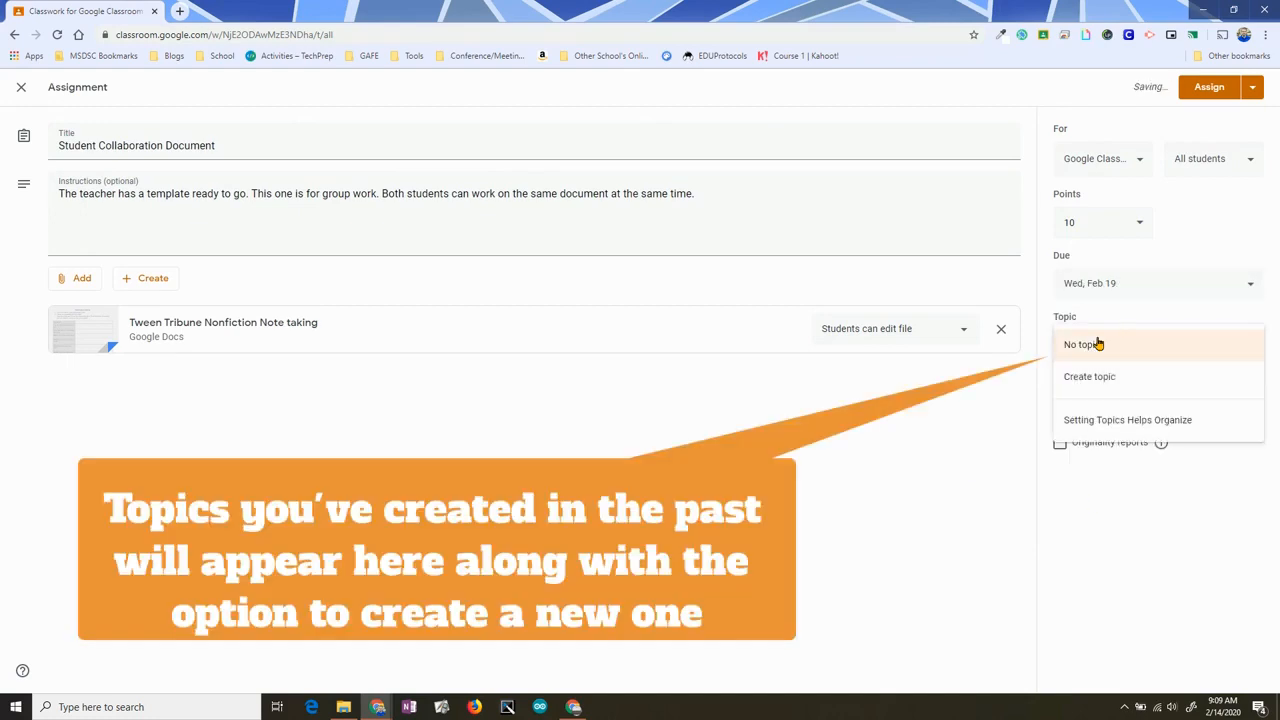
{"action": "left_click", "coordinate": [1091, 376]}
{"action": "type", "text": "Collaborative Document That Students Can Edit"}
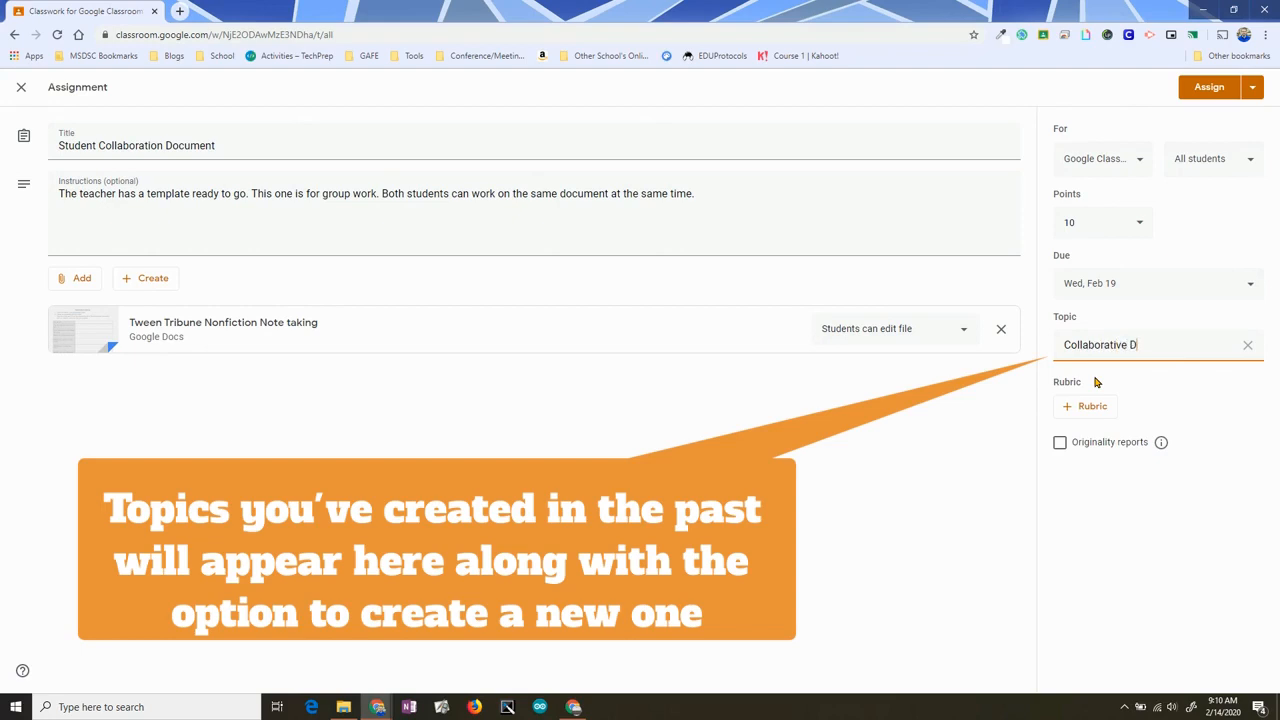
{"action": "key", "text": "Return"}
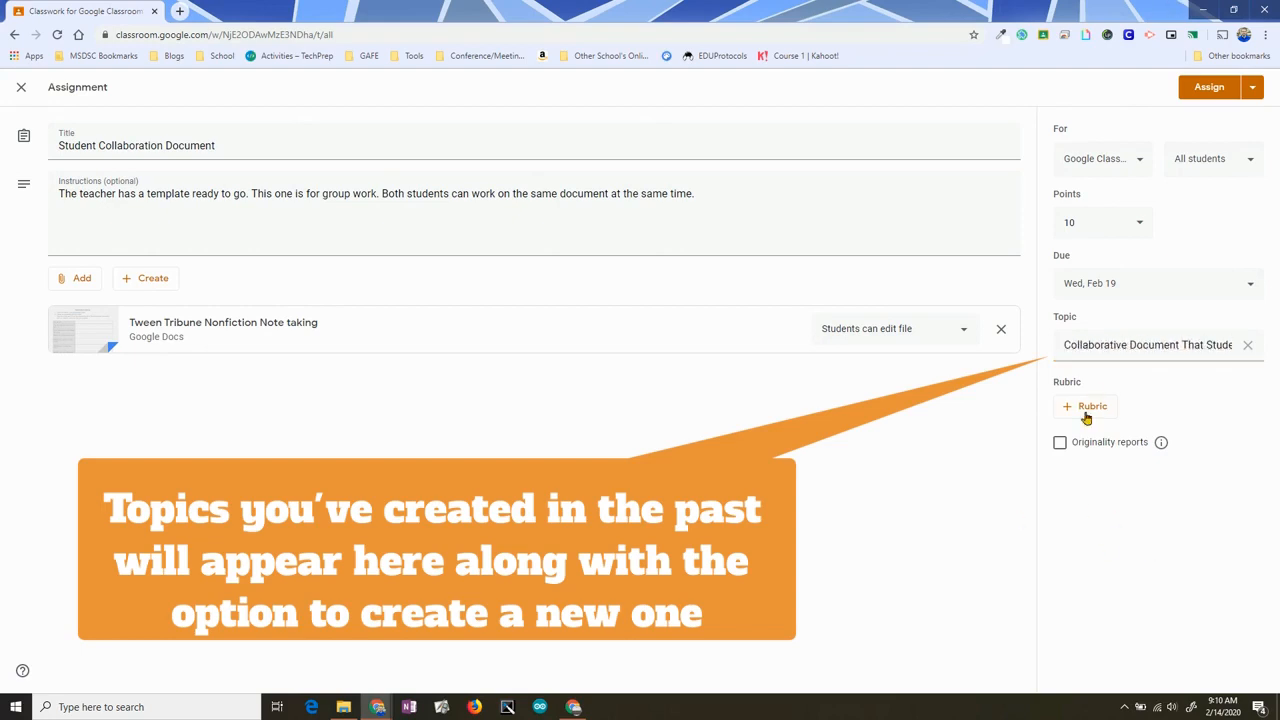
{"action": "left_click", "coordinate": [1252, 87]}
{"action": "left_click", "coordinate": [1150, 95]}
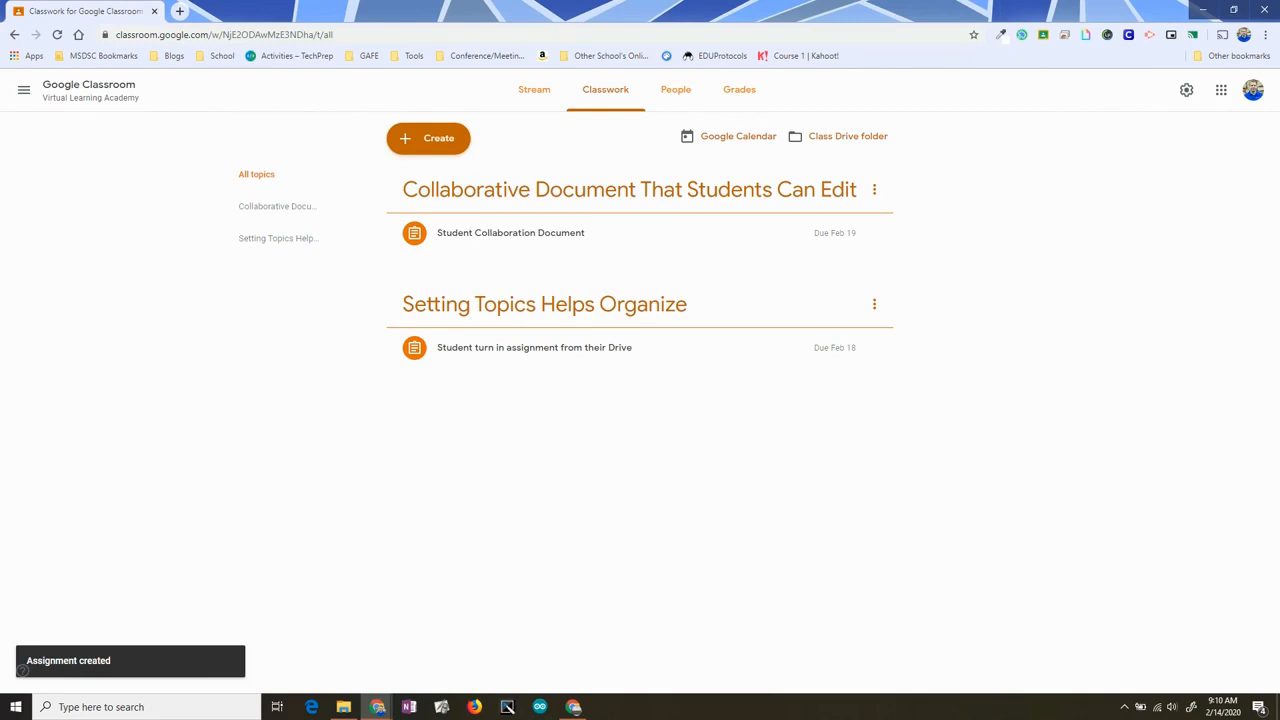
Switch to the student's browser window and open the full view of the "Student Collaboration Document" assignment from the class's classwork
{"action": "left_click_drag", "start_coordinate": [1279, 86], "coordinate": [481, 30]}
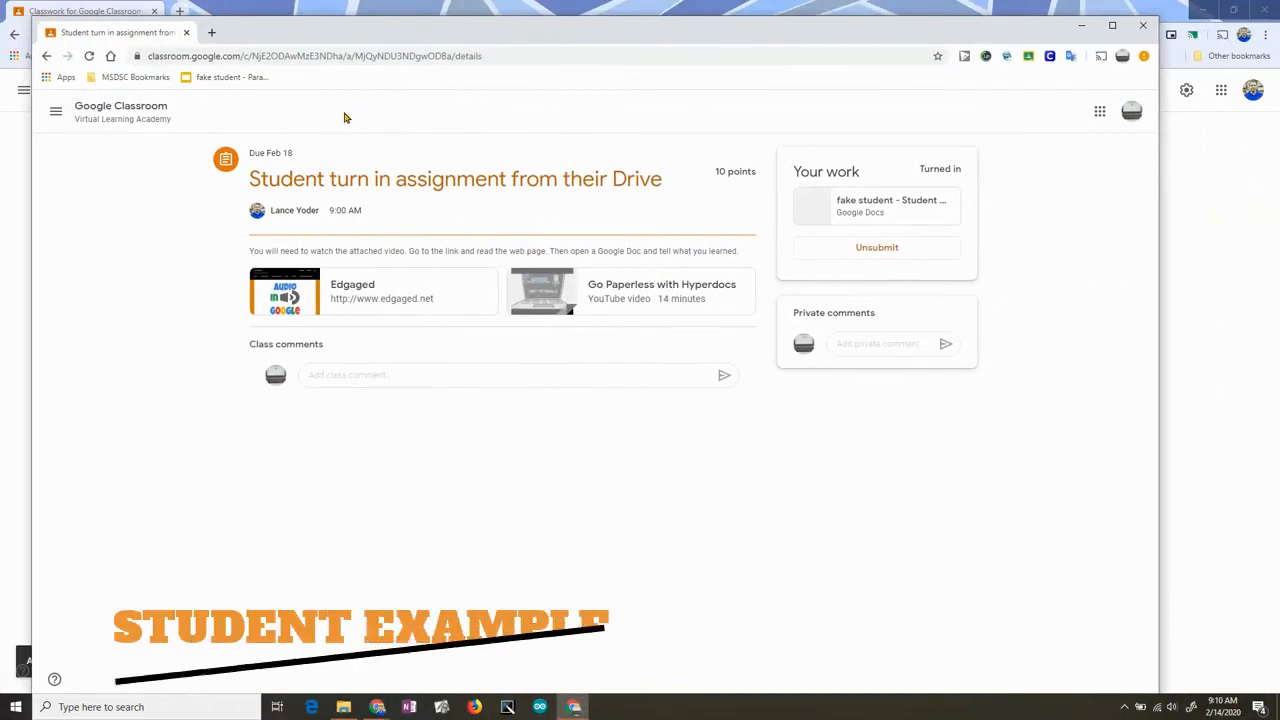
{"action": "left_click", "coordinate": [104, 119]}
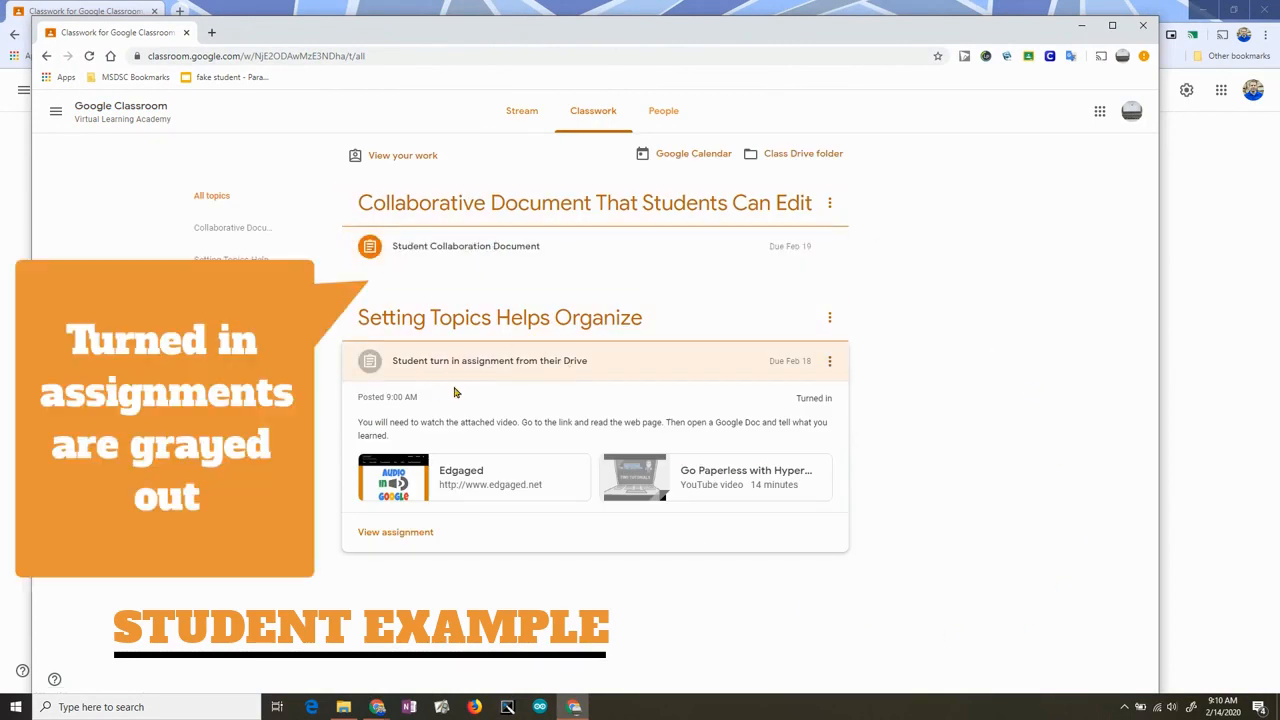
{"action": "left_click", "coordinate": [640, 368]}
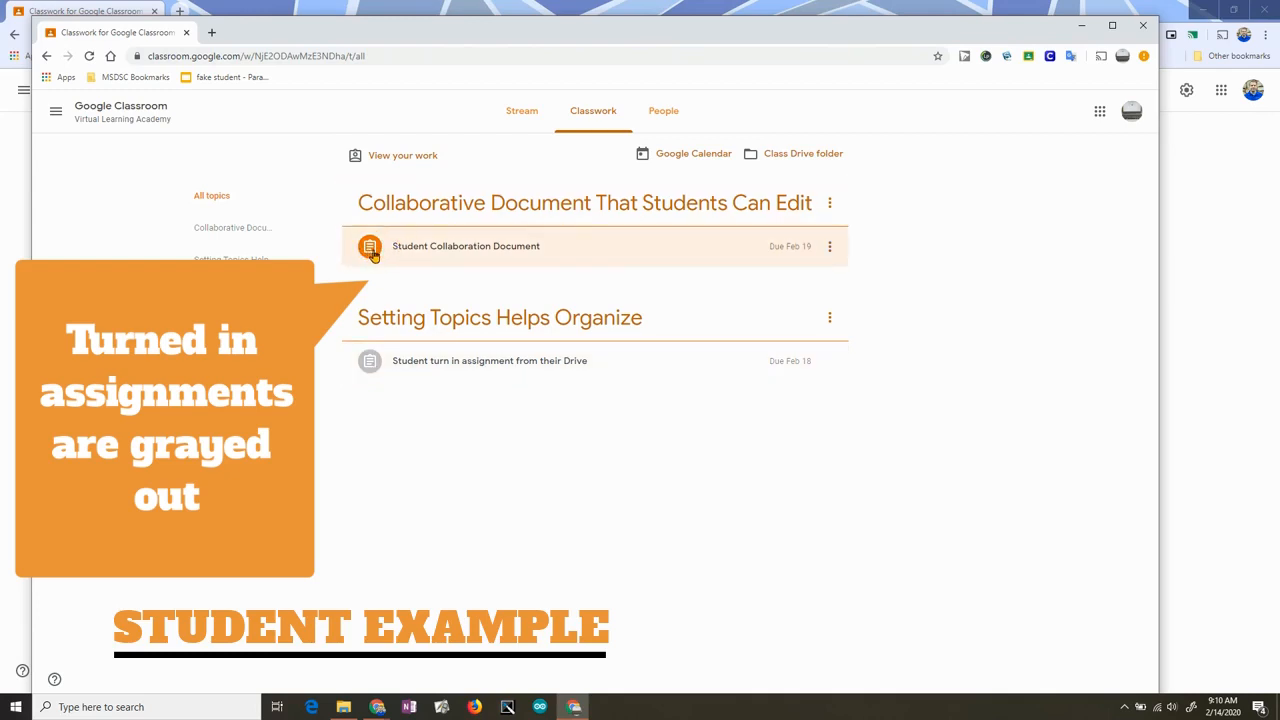
{"action": "left_click", "coordinate": [566, 250]}
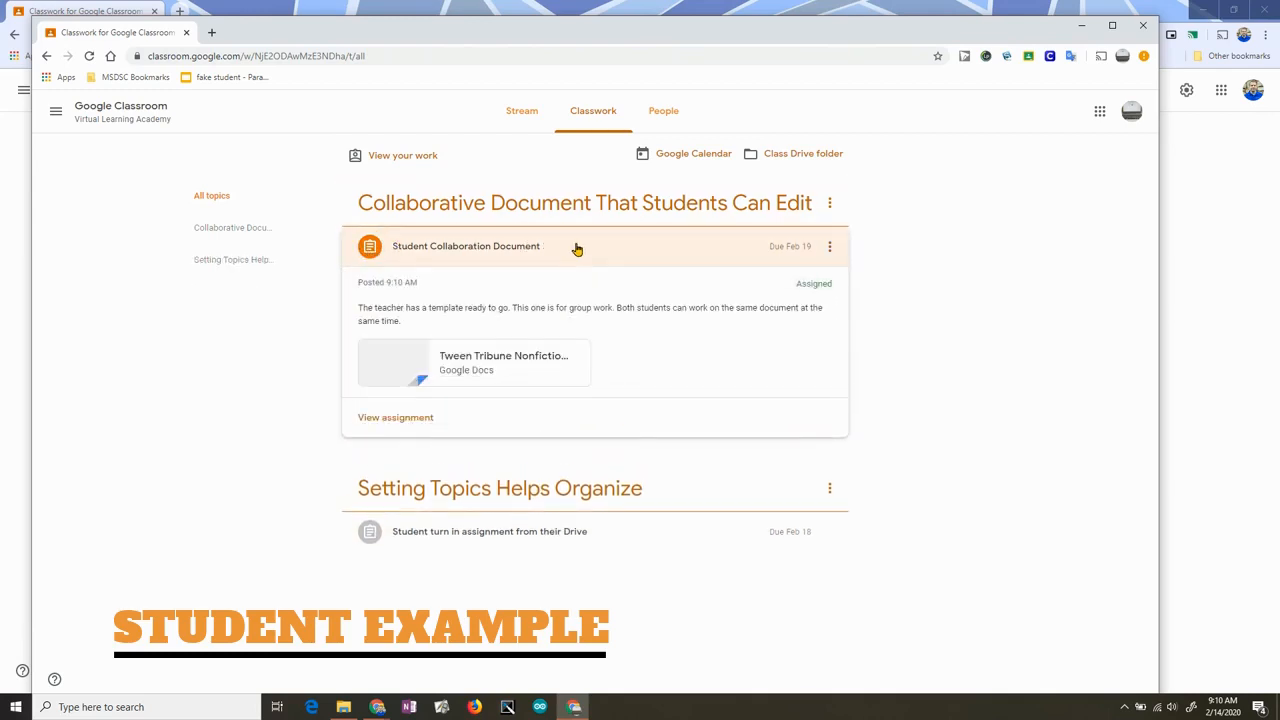
{"action": "left_click", "coordinate": [406, 420]}
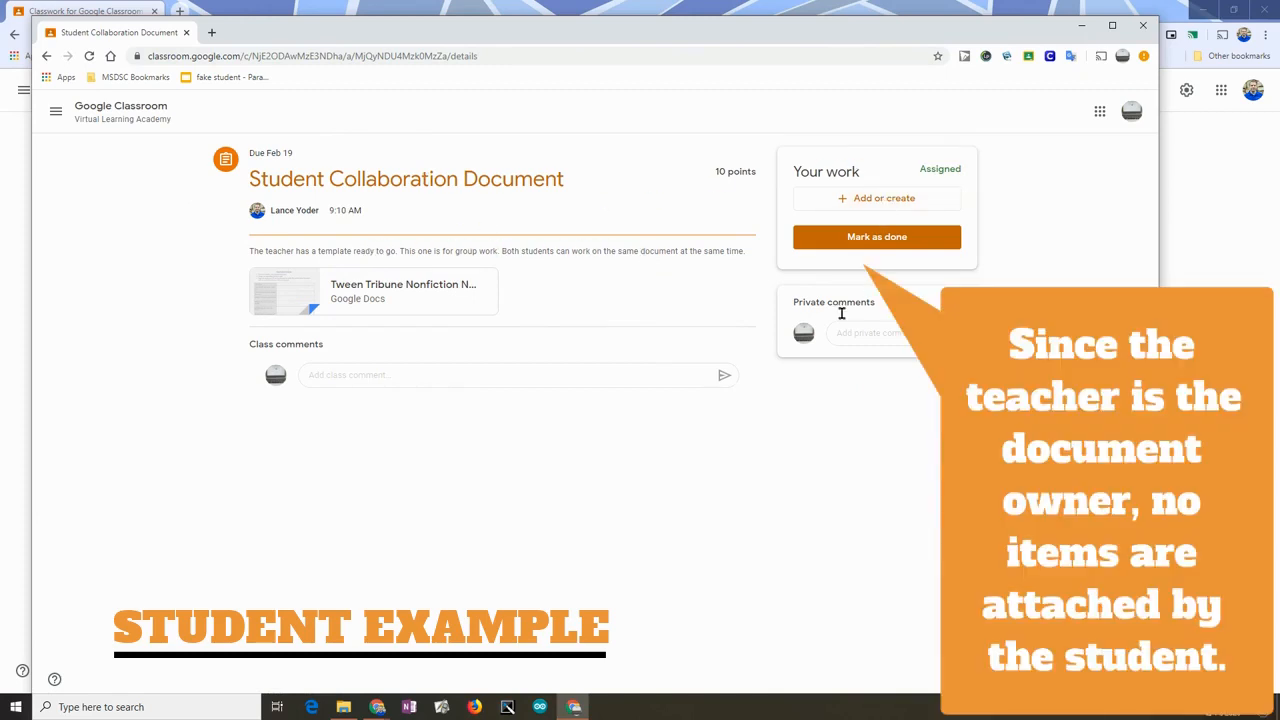
Open the attached Tween Tribune nonfiction notes document as the student, look through its editable table, and close the document
{"action": "left_click", "coordinate": [377, 298]}
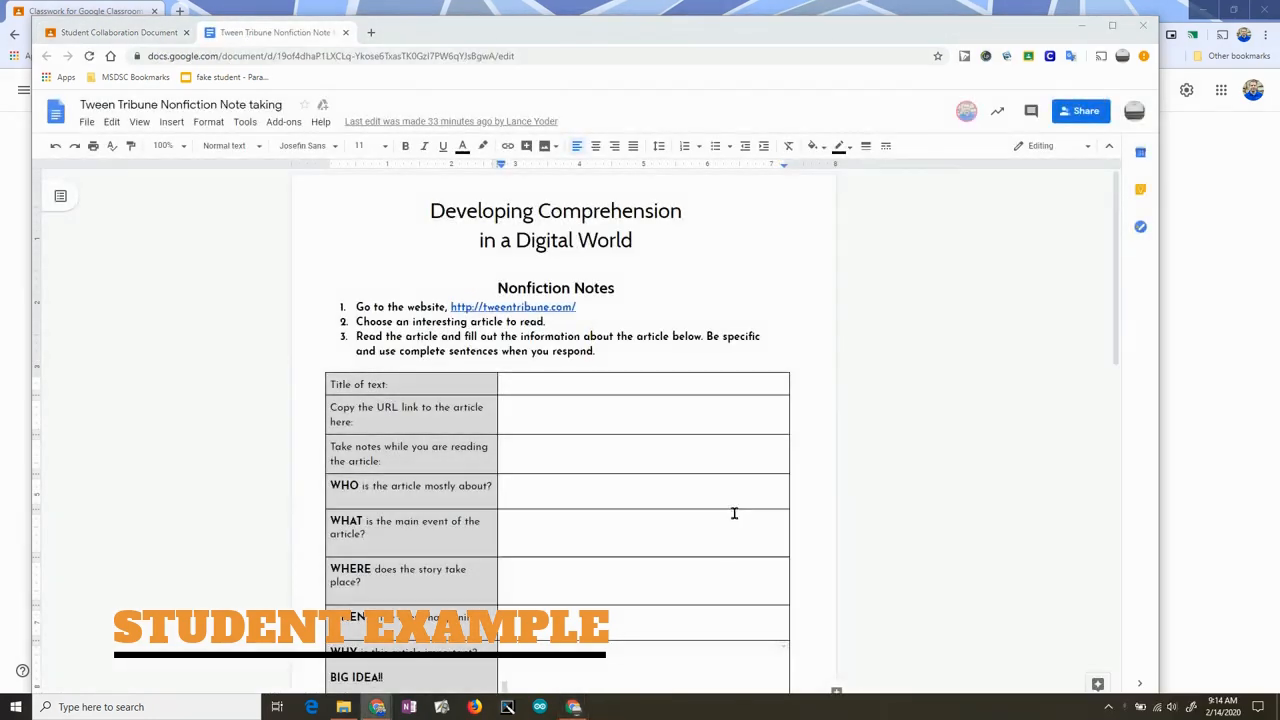
{"action": "double_click", "coordinate": [558, 413]}
{"action": "left_click", "coordinate": [522, 381]}
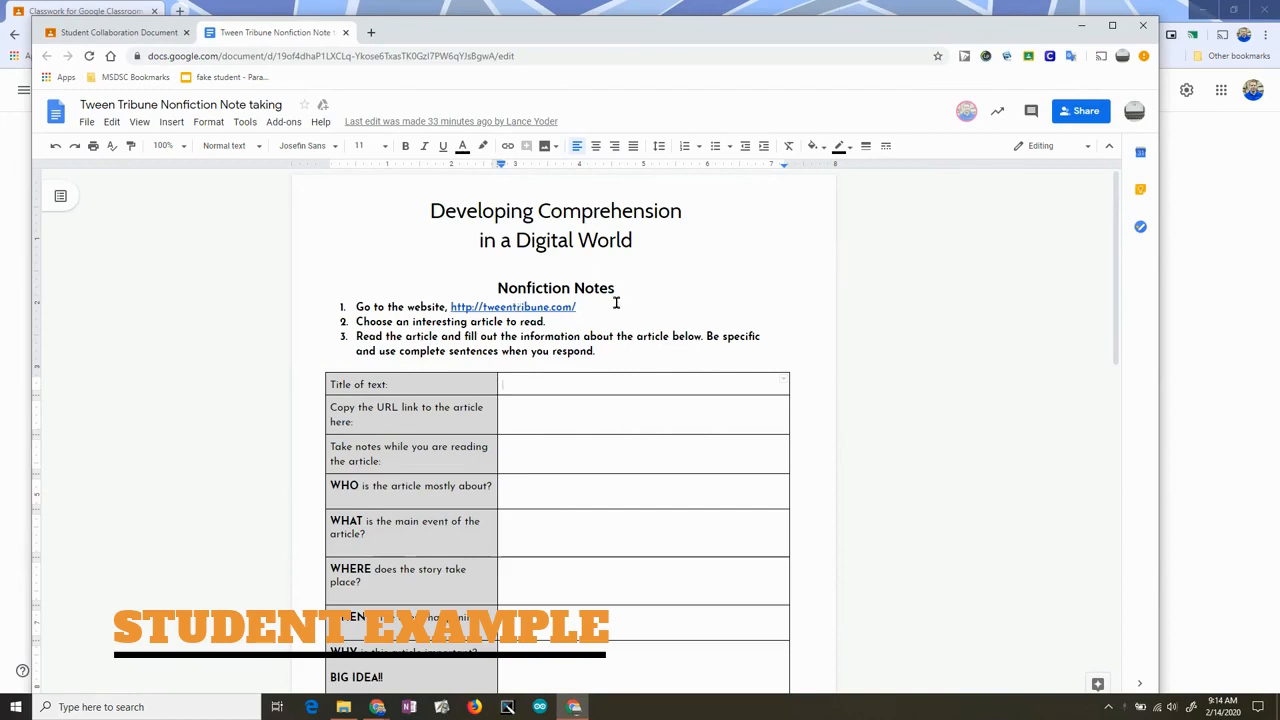
{"action": "scroll", "coordinate": [422, 444], "scroll_direction": "down", "scroll_amount": 2}
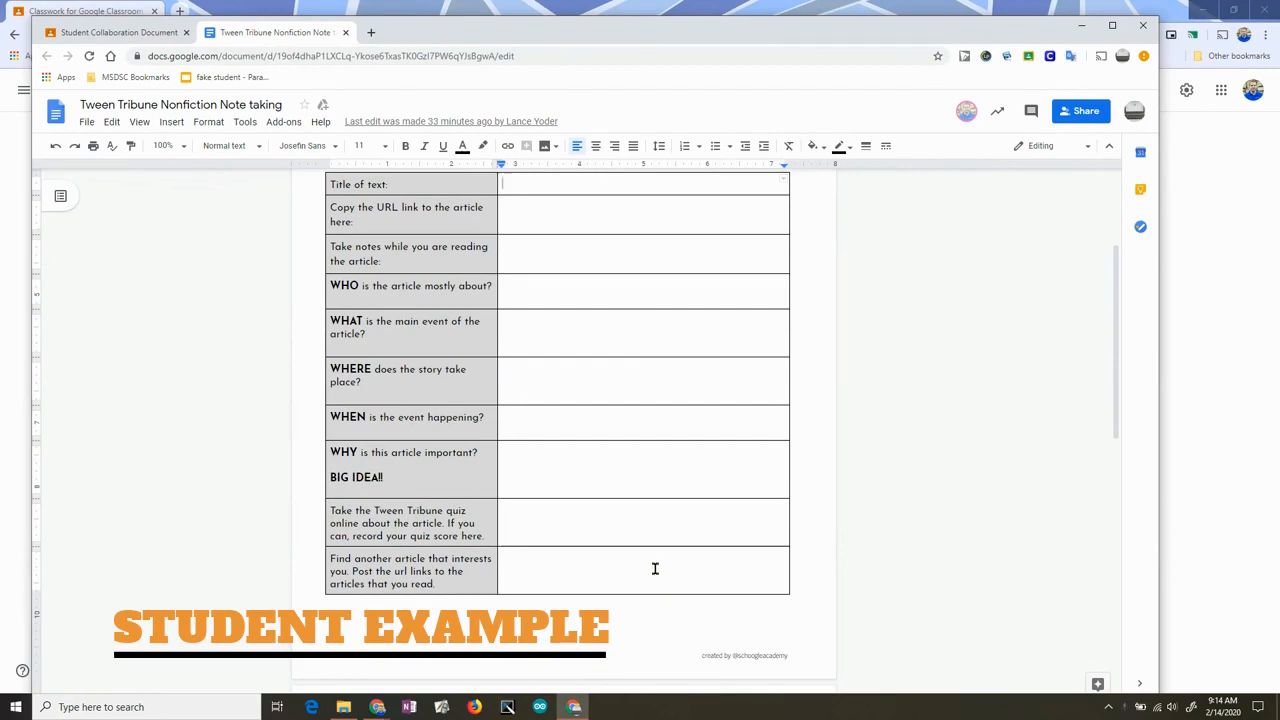
{"action": "scroll", "coordinate": [523, 391], "scroll_direction": "up", "scroll_amount": 2}
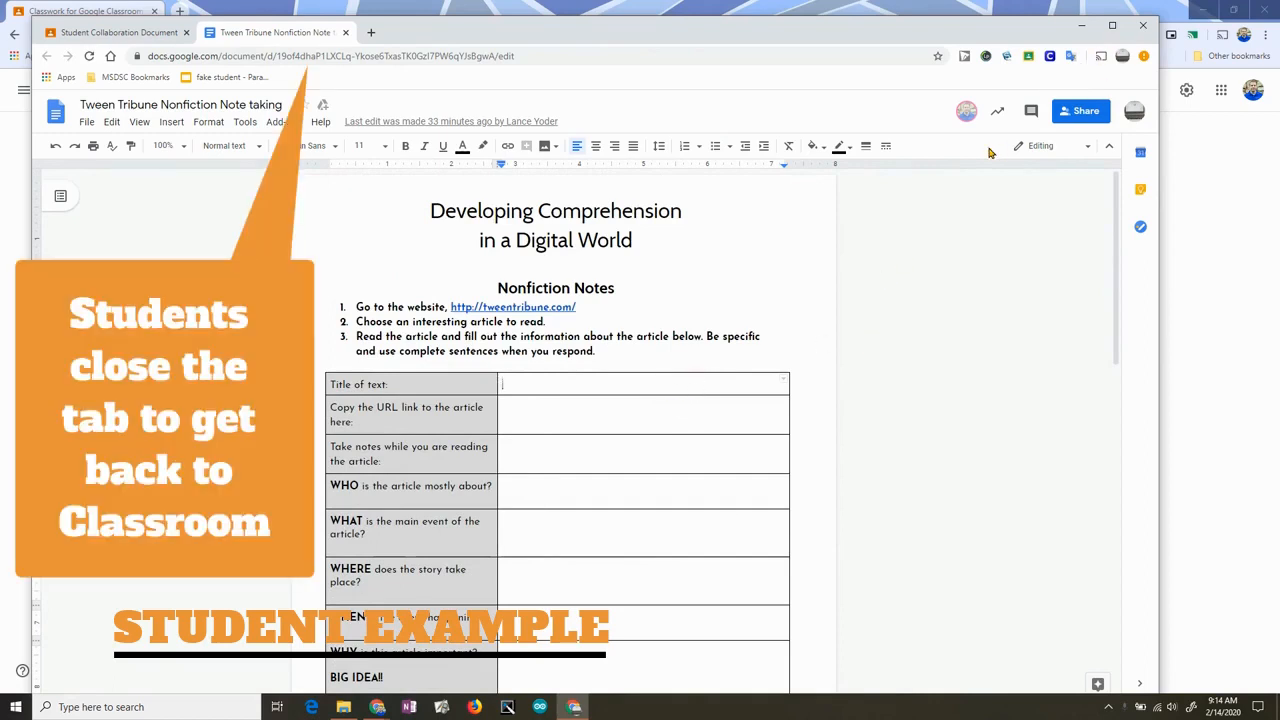
{"action": "left_click", "coordinate": [346, 34]}
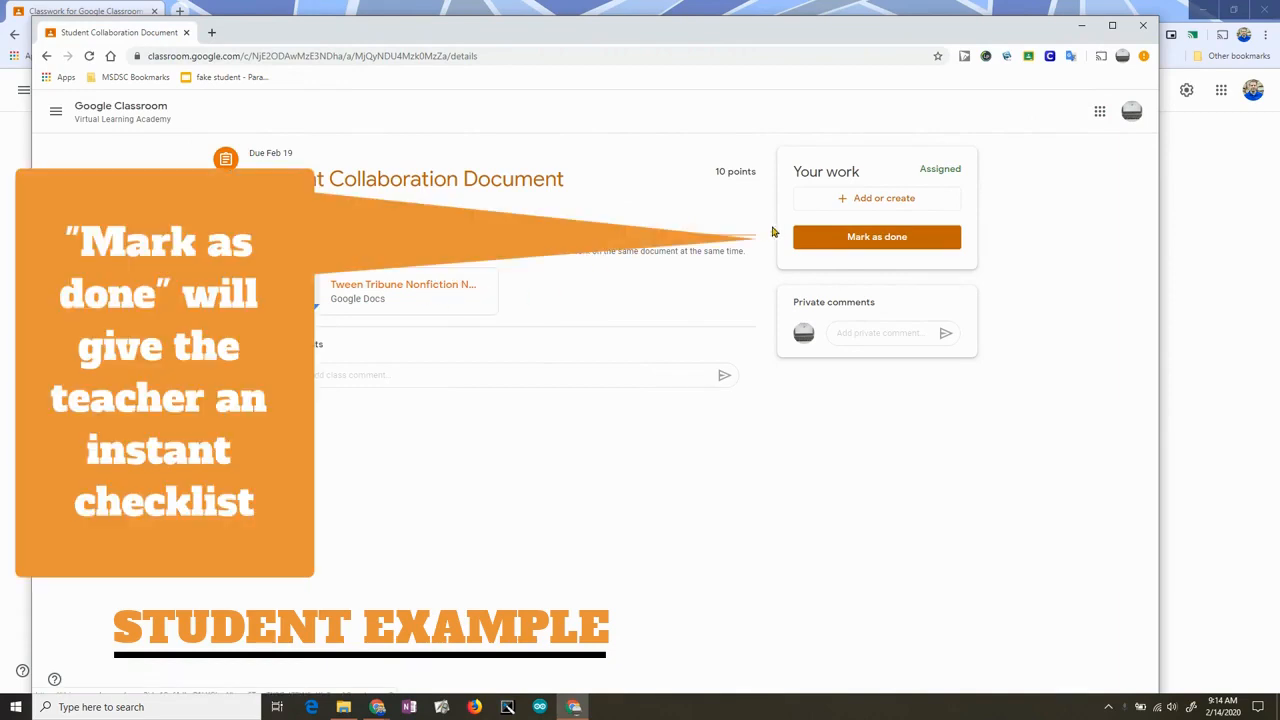
Mark the "Student Collaboration Document" assignment as done for the student, and return to the teacher's classwork page
{"action": "left_click", "coordinate": [847, 238]}
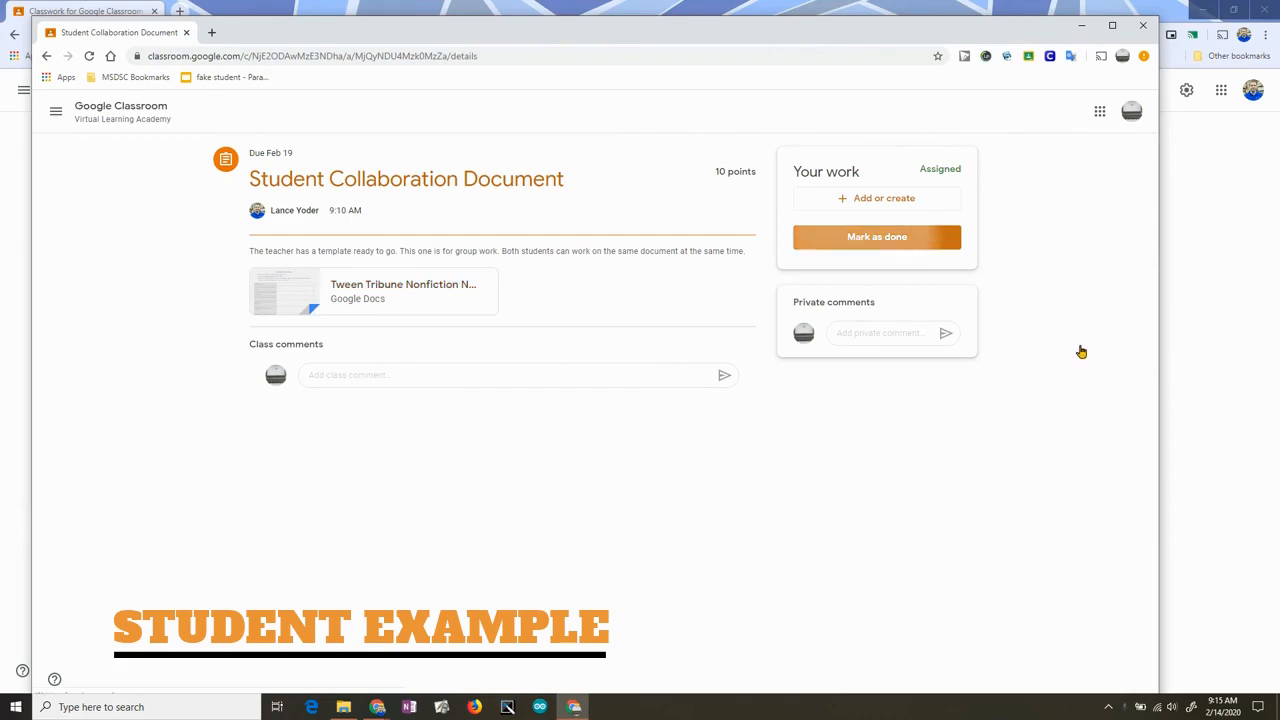
{"action": "left_click", "coordinate": [677, 441]}
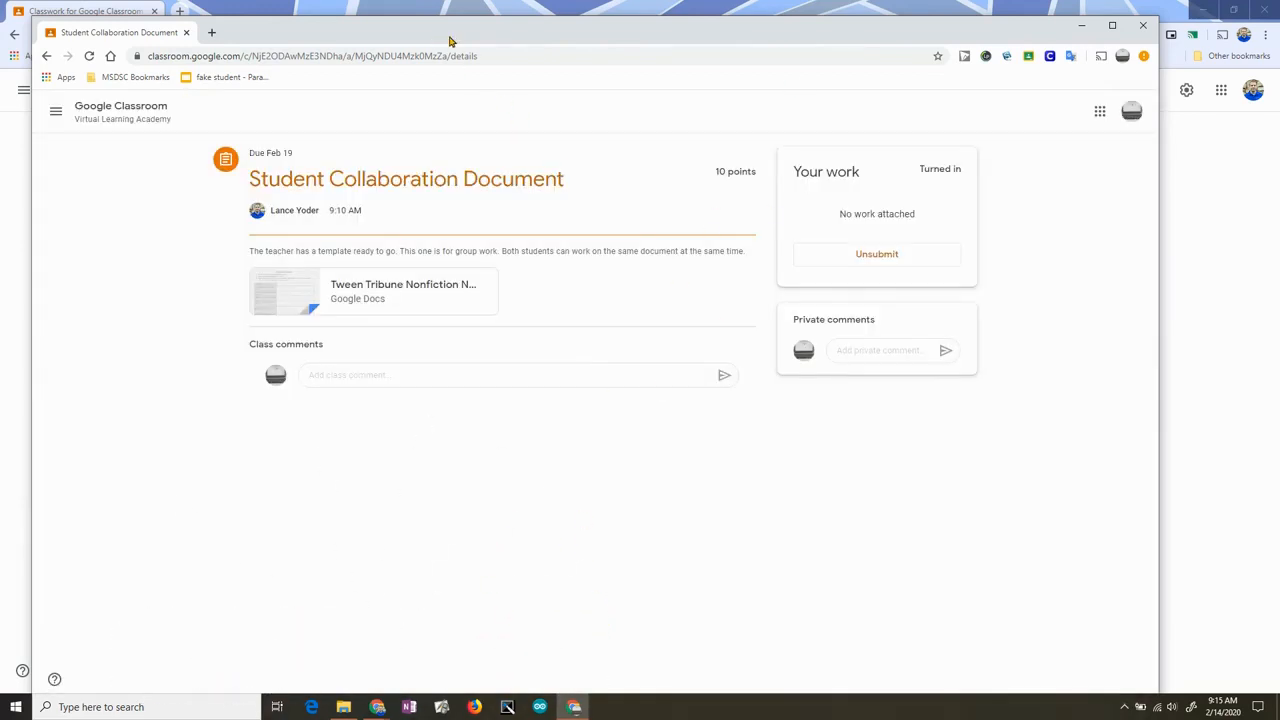
{"action": "left_click_drag", "start_coordinate": [450, 41], "coordinate": [450, 0]}
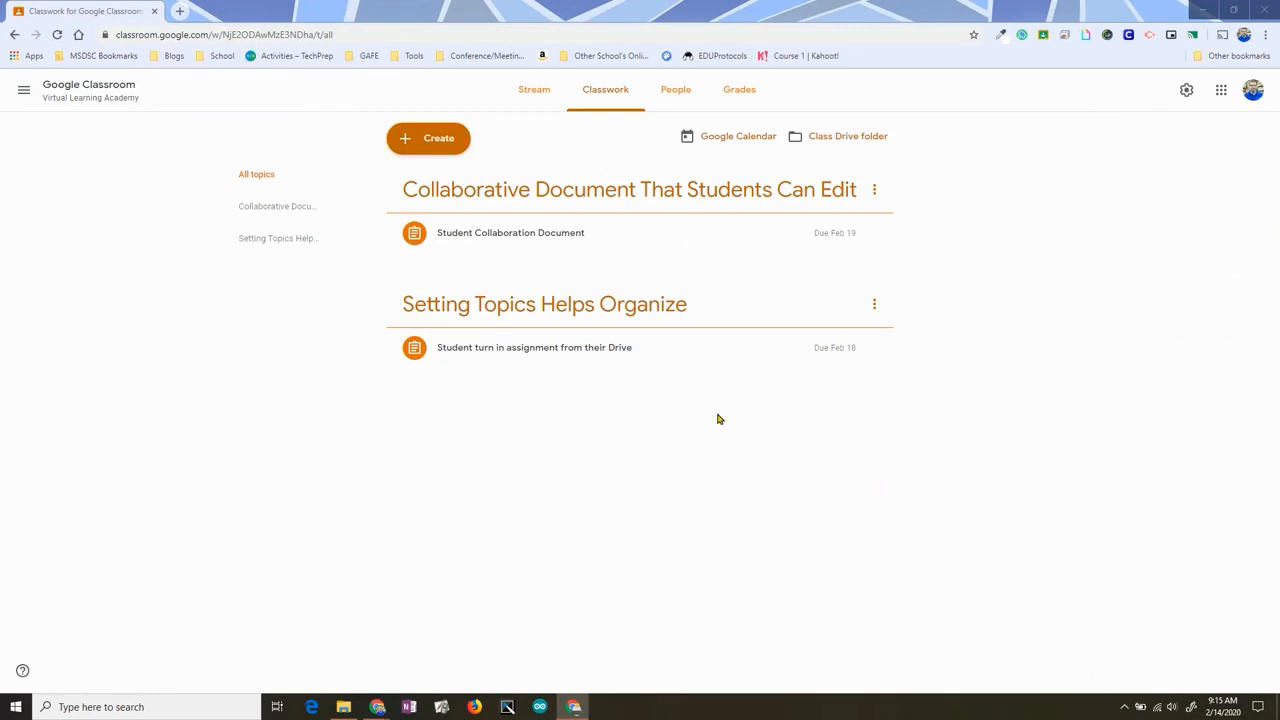
Check the turned-in status of "Student Collaboration Document" as the teacher, briefly open its attached document, and collapse the assignment
{"action": "left_click", "coordinate": [654, 252]}
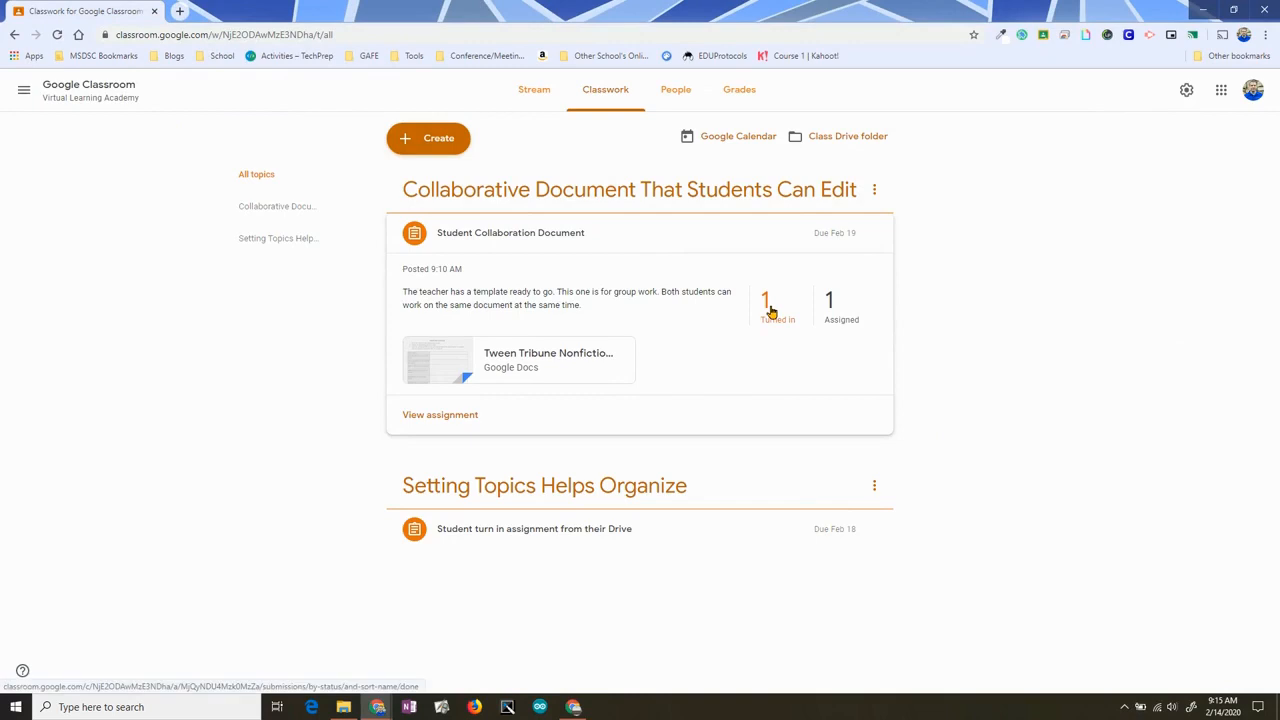
{"action": "left_click", "coordinate": [634, 364]}
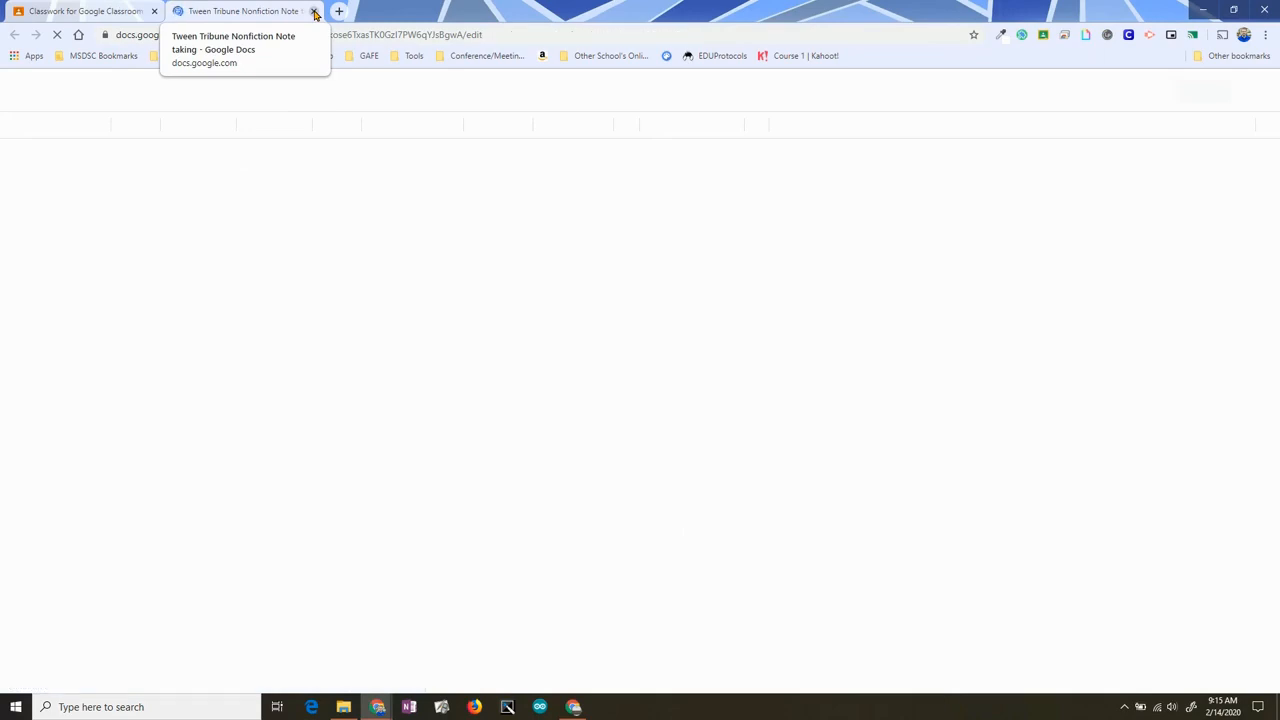
{"action": "left_click", "coordinate": [313, 11]}
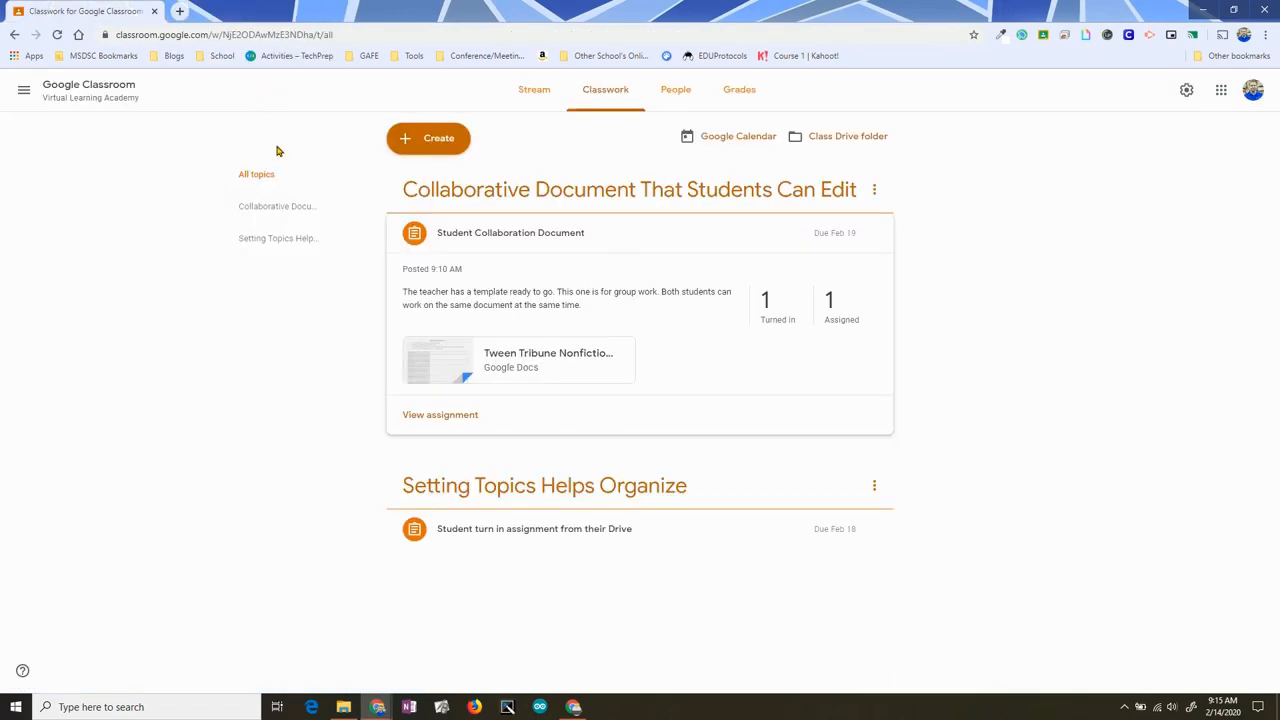
{"action": "left_click", "coordinate": [652, 237]}
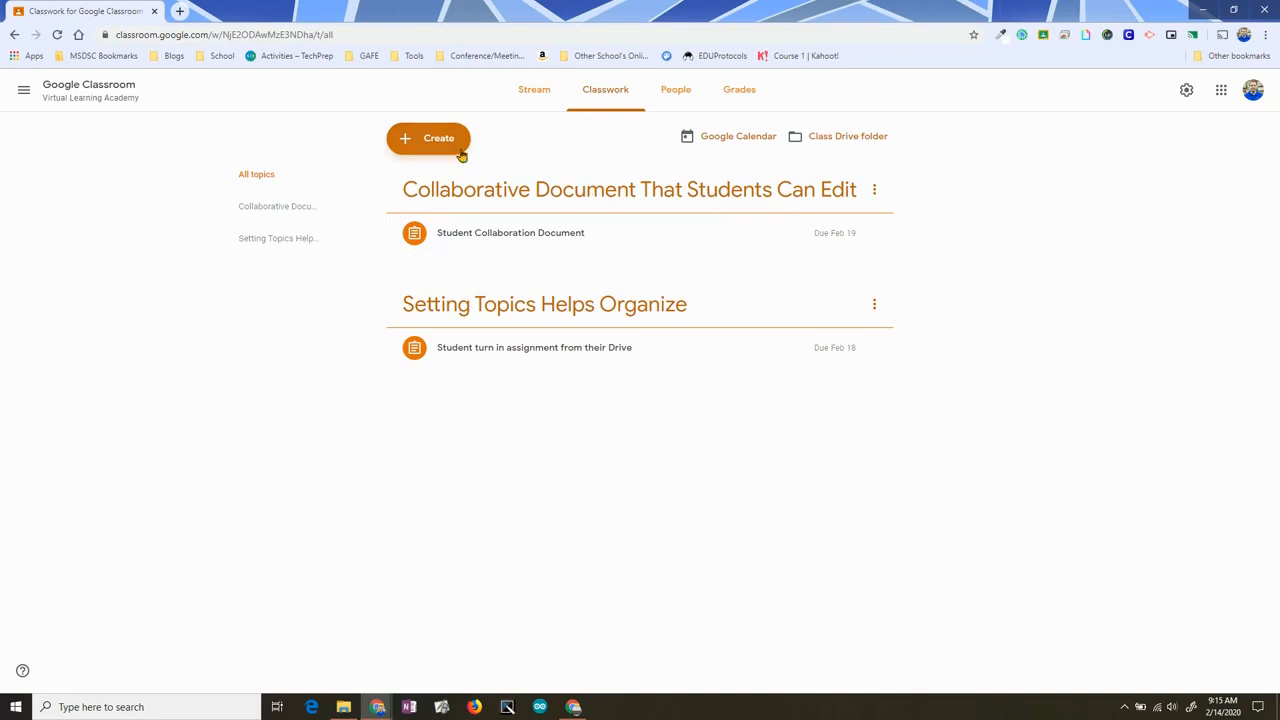
Create an assignment titled "Creating a document from Google Classroom" with instructions "Students, you're going to receive a copy of my document that I'm creating from Google Classroom on the fly."
{"action": "left_click", "coordinate": [430, 138]}
{"action": "left_click", "coordinate": [465, 180]}
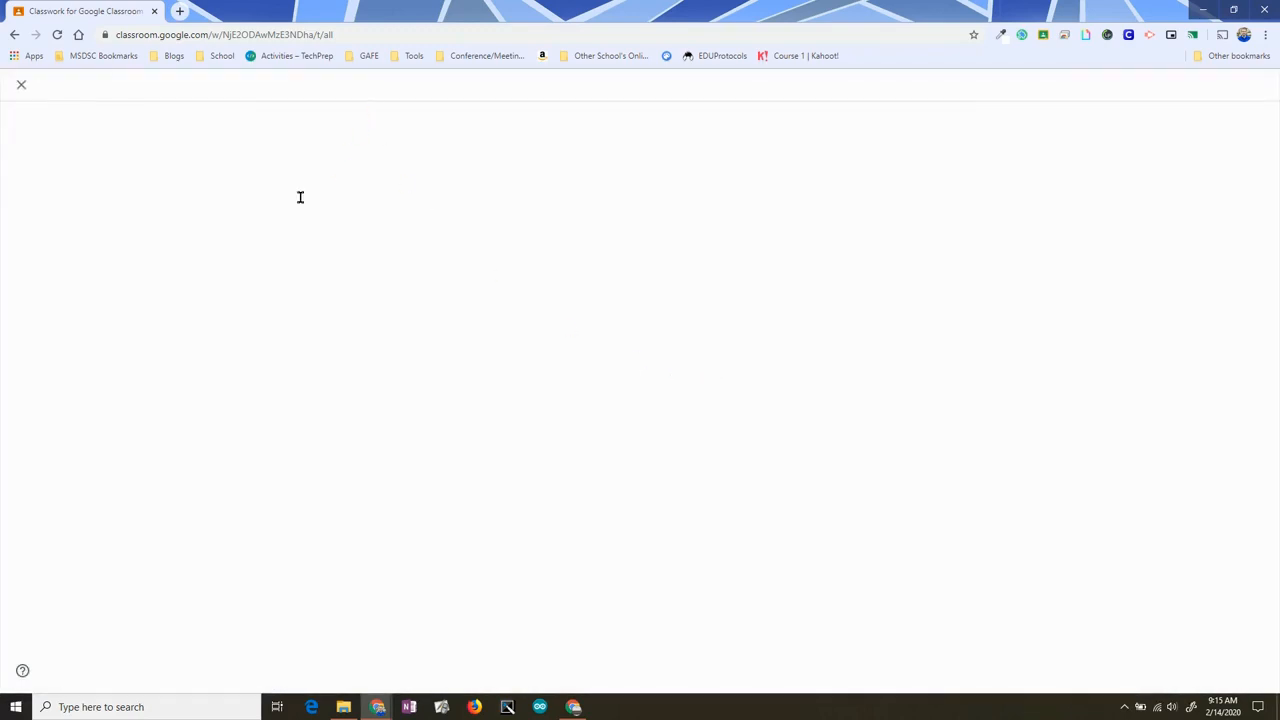
{"action": "type", "text": "Creating a document from Google Classroom"}
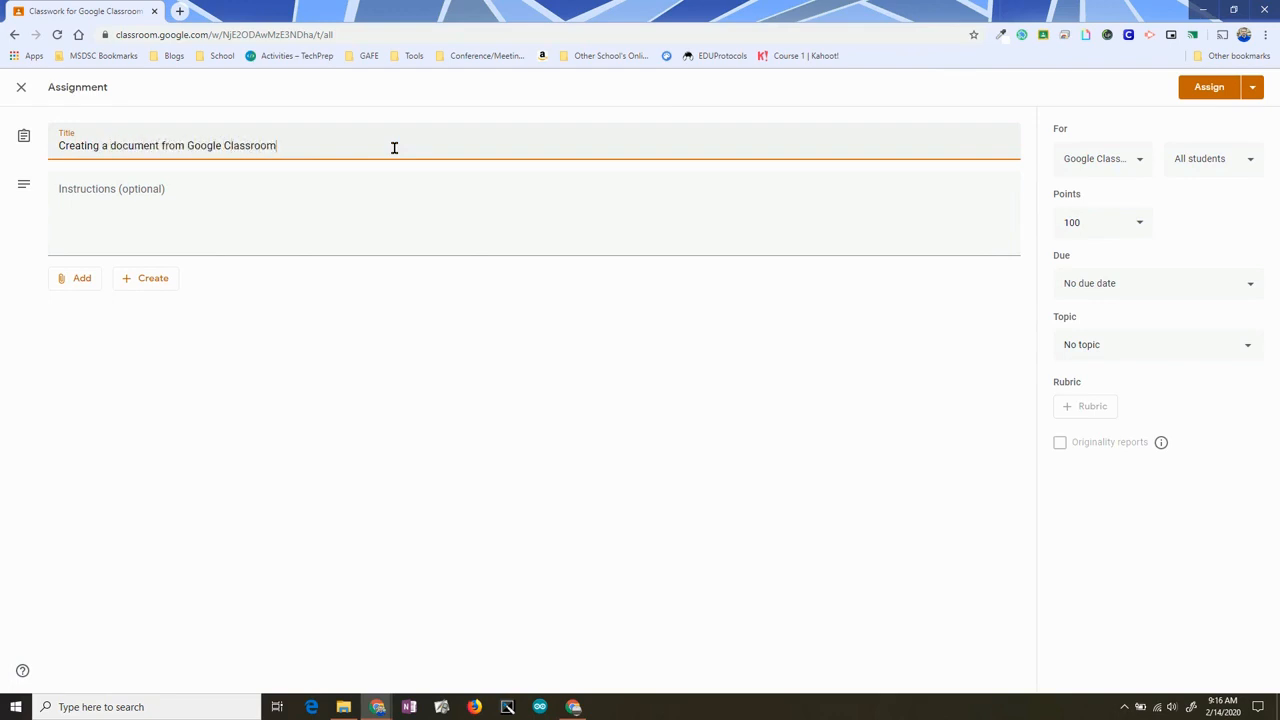
{"action": "key", "text": "Tab"}
{"action": "type", "text": "Students, you're going to receiv"}
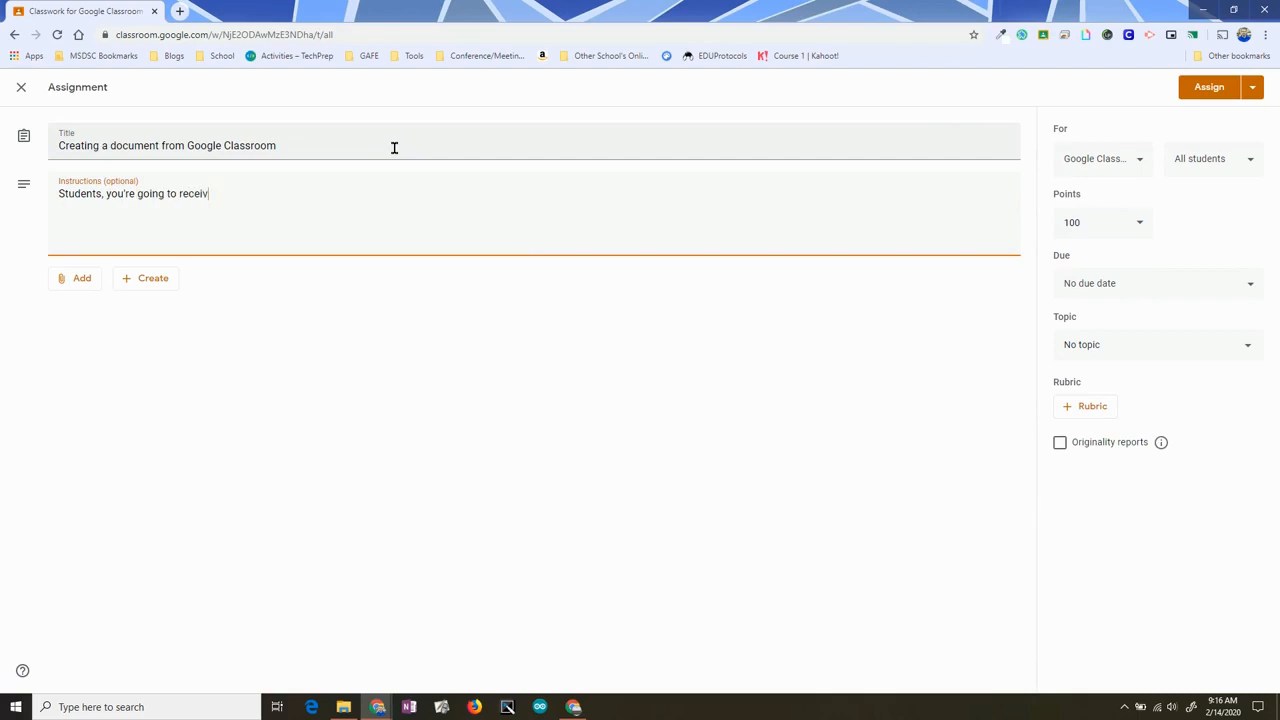
{"action": "type", "text": "e a copy of my document that I'm creating from Google Classroom on the fly."}
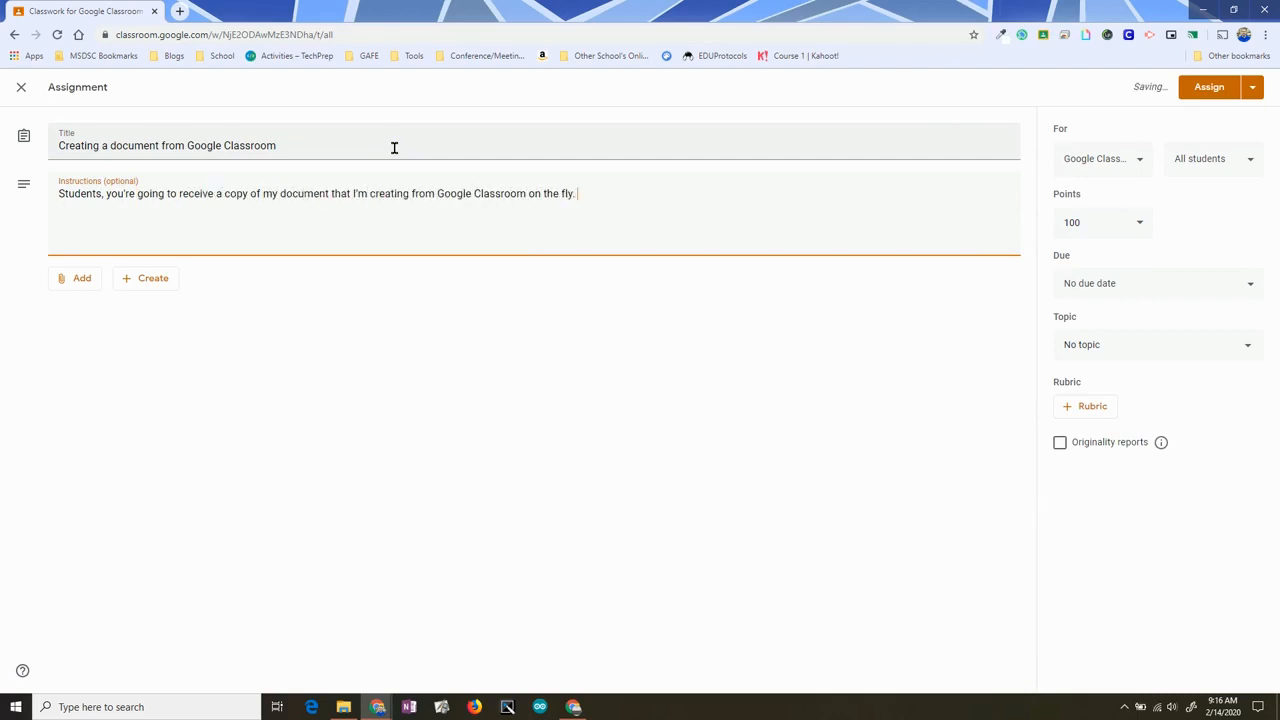
{"action": "left_click", "coordinate": [343, 265]}
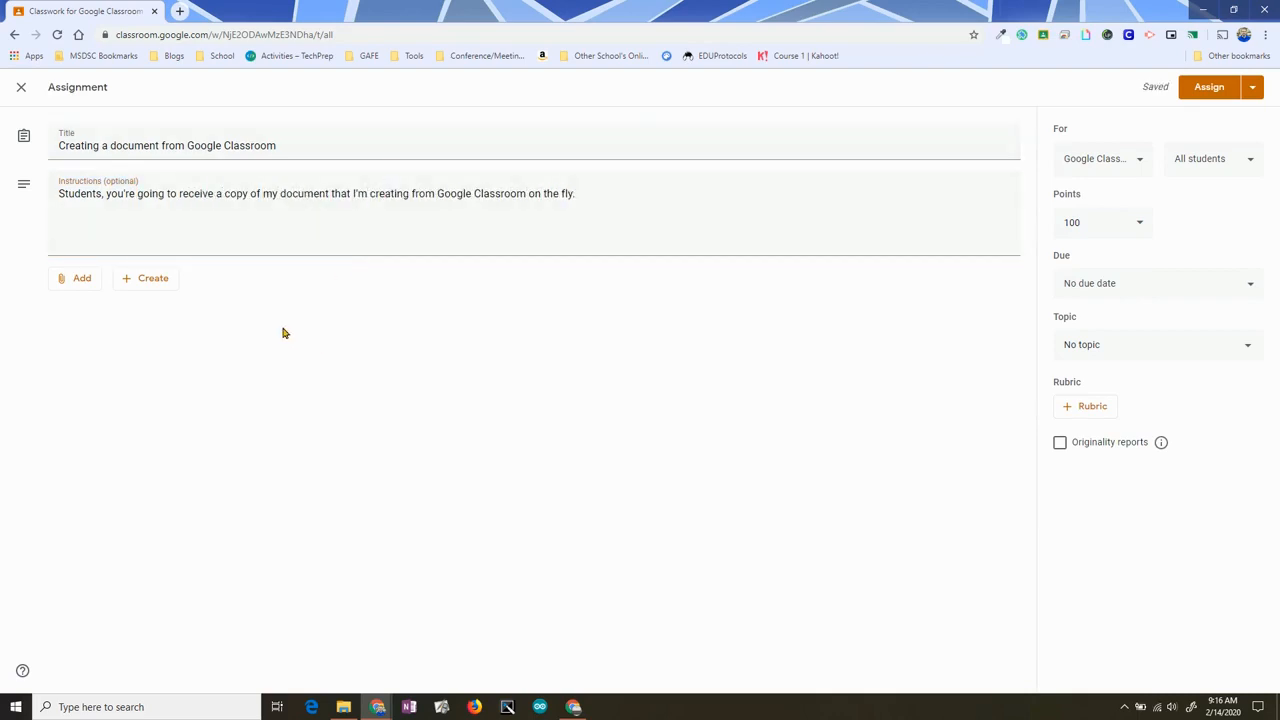
Create a new Google Docs file from the assignment, check its attachment on the assignment form, and return to the blank document
{"action": "left_click", "coordinate": [70, 282]}
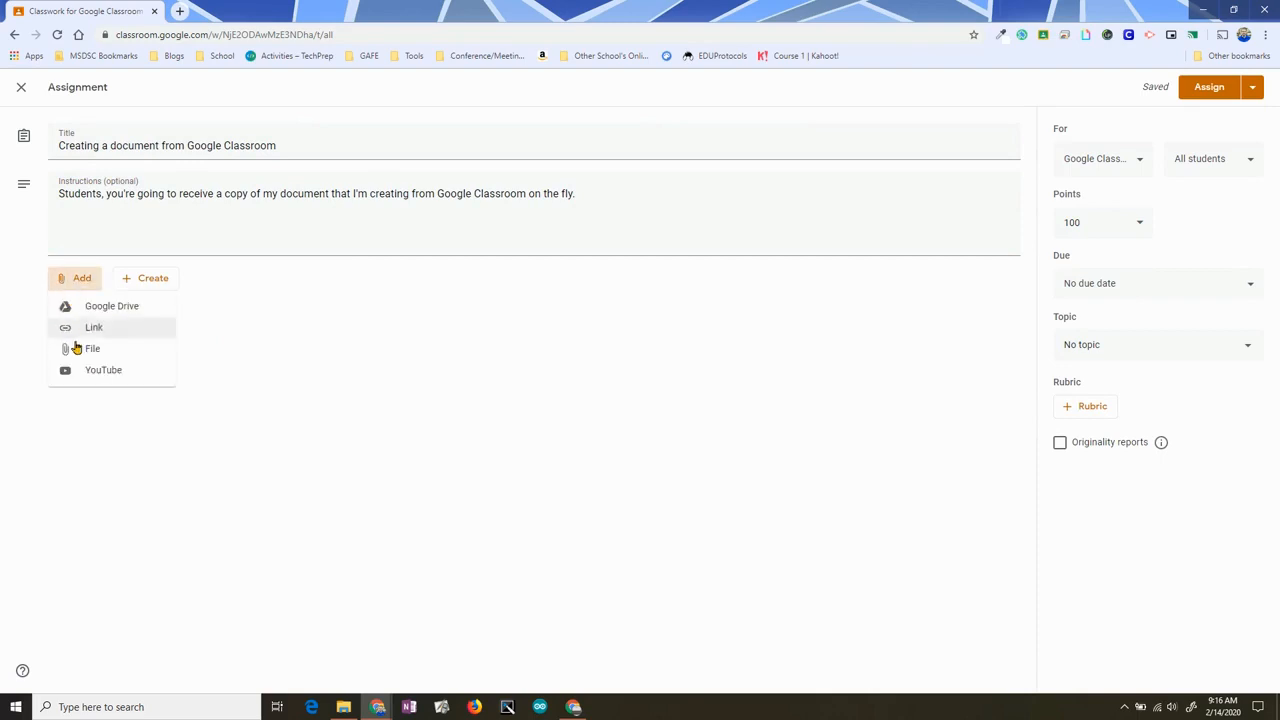
{"action": "left_click", "coordinate": [225, 491]}
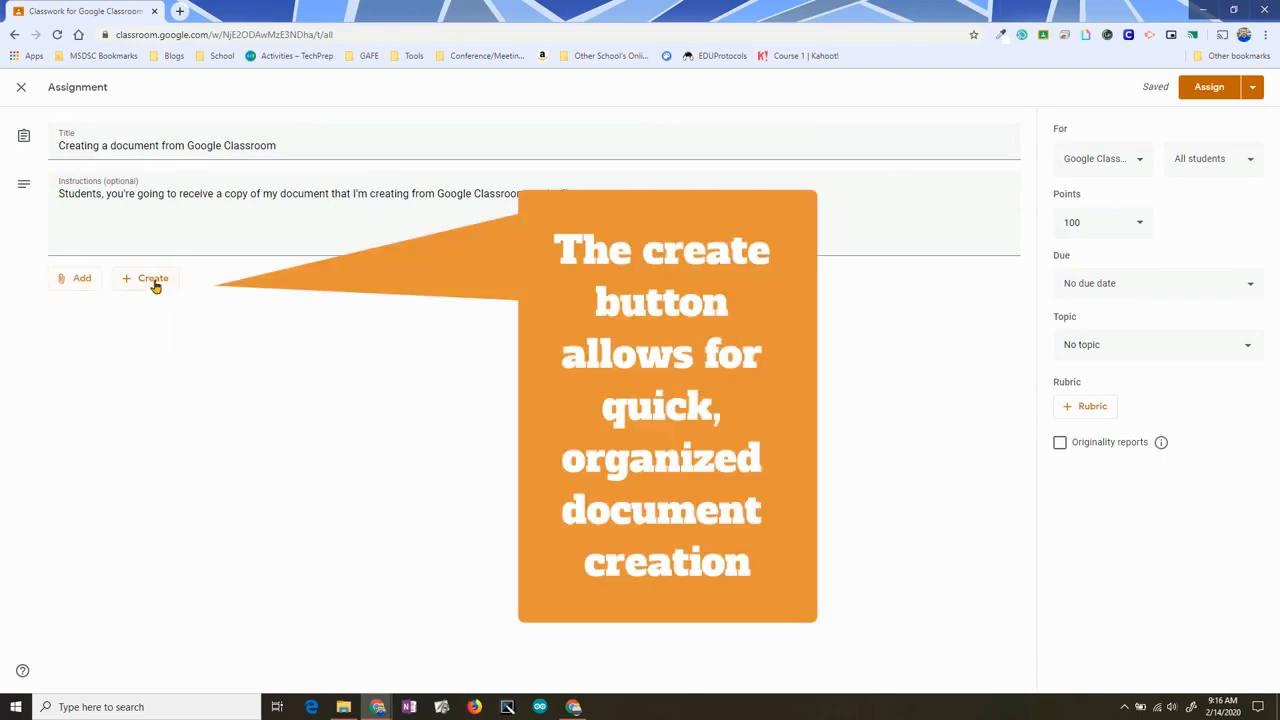
{"action": "left_click", "coordinate": [153, 280]}
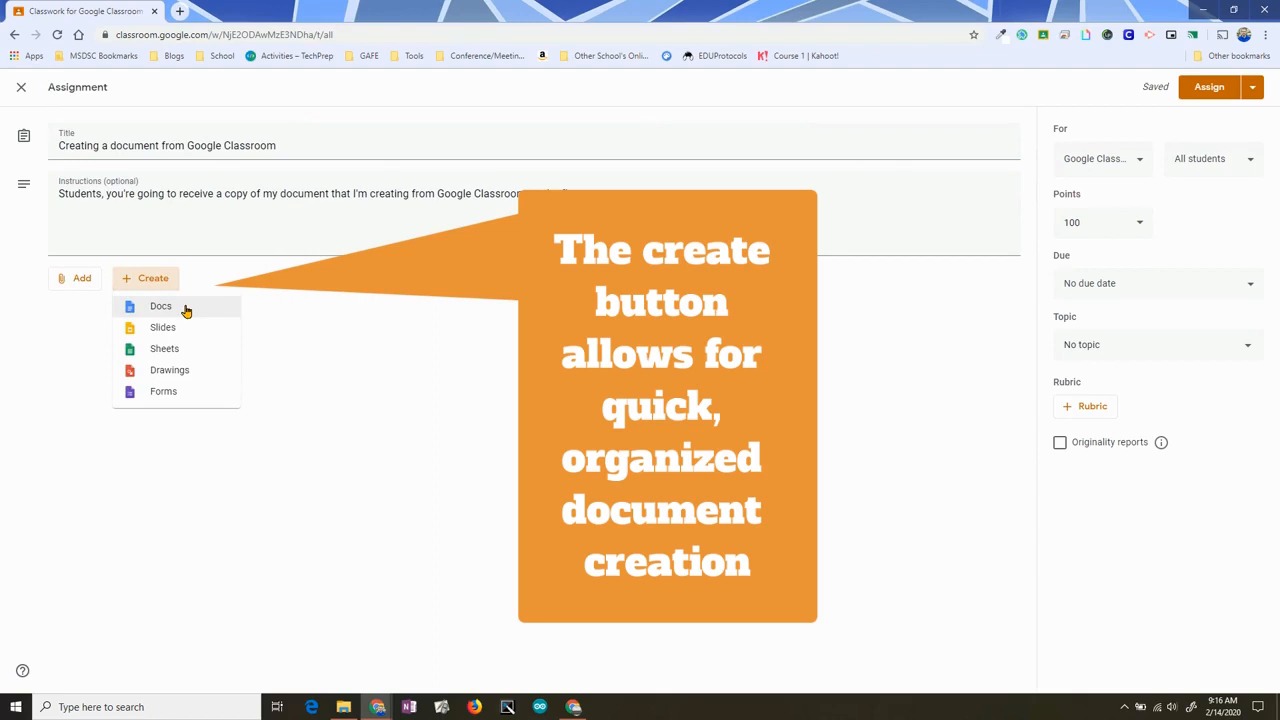
{"action": "left_click", "coordinate": [162, 306]}
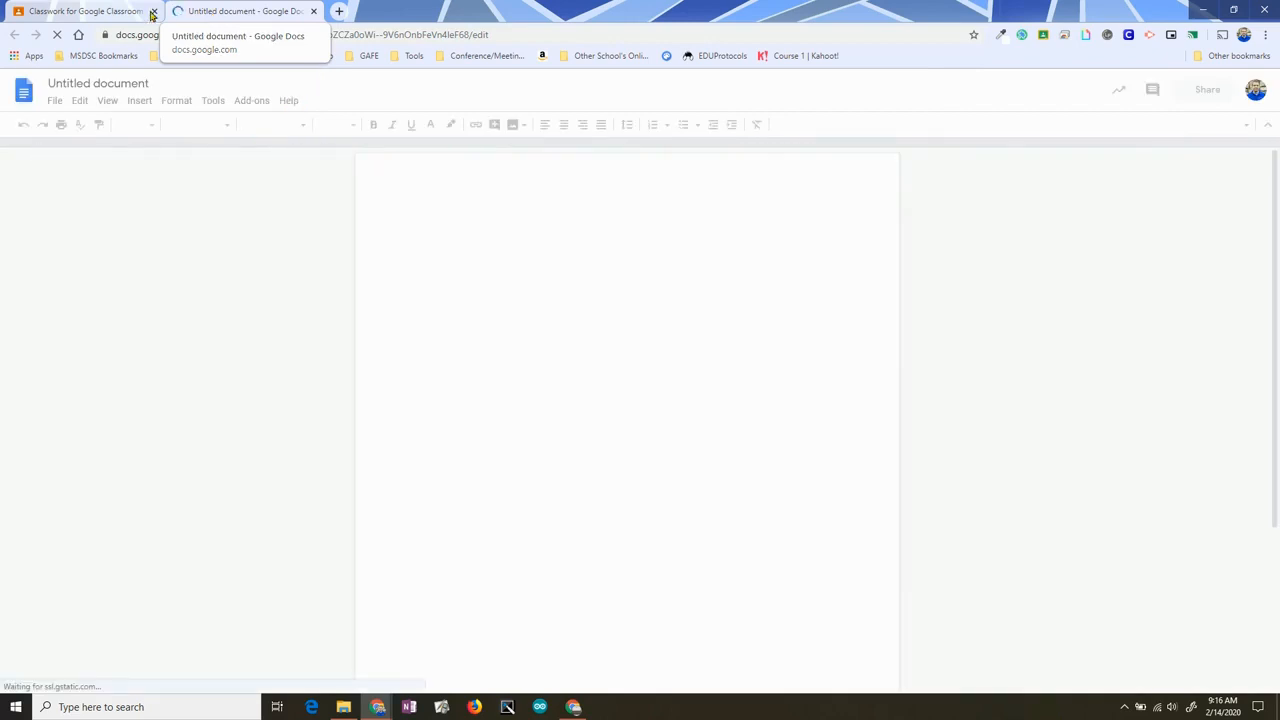
{"action": "left_click", "coordinate": [84, 12]}
{"action": "left_click", "coordinate": [240, 10]}
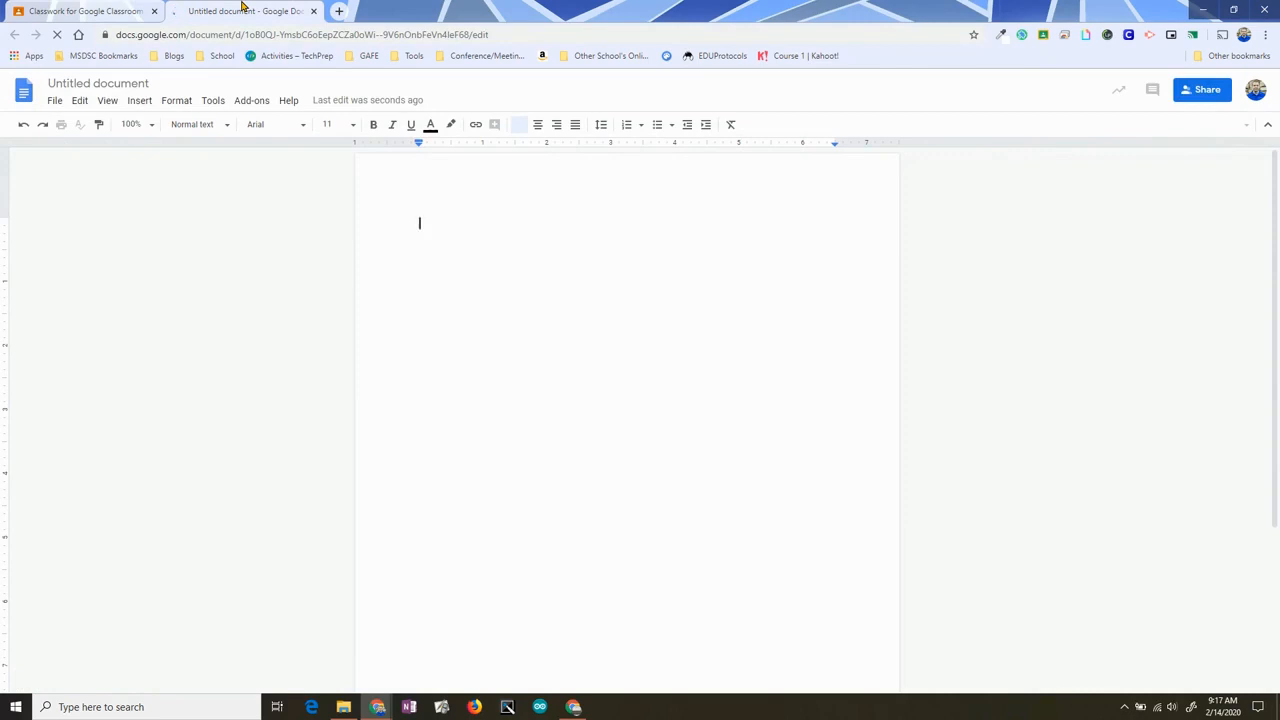
{"action": "left_click", "coordinate": [116, 8]}
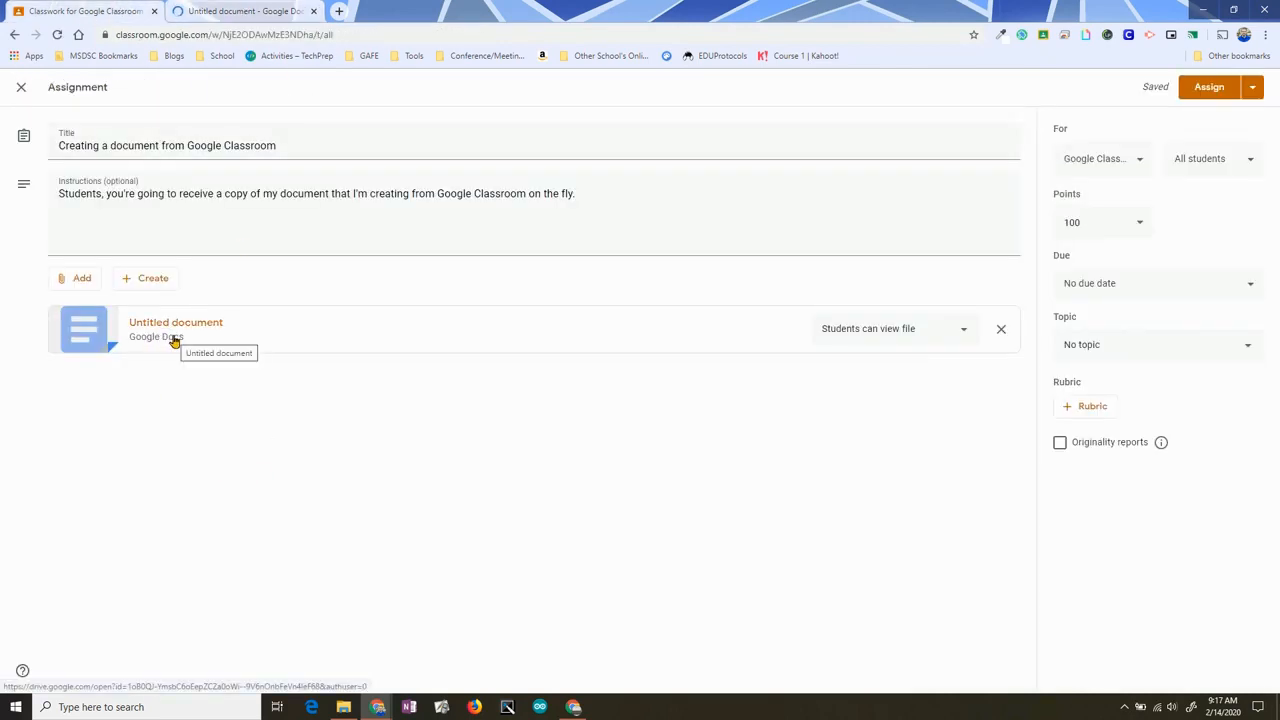
{"action": "left_click", "coordinate": [240, 10]}
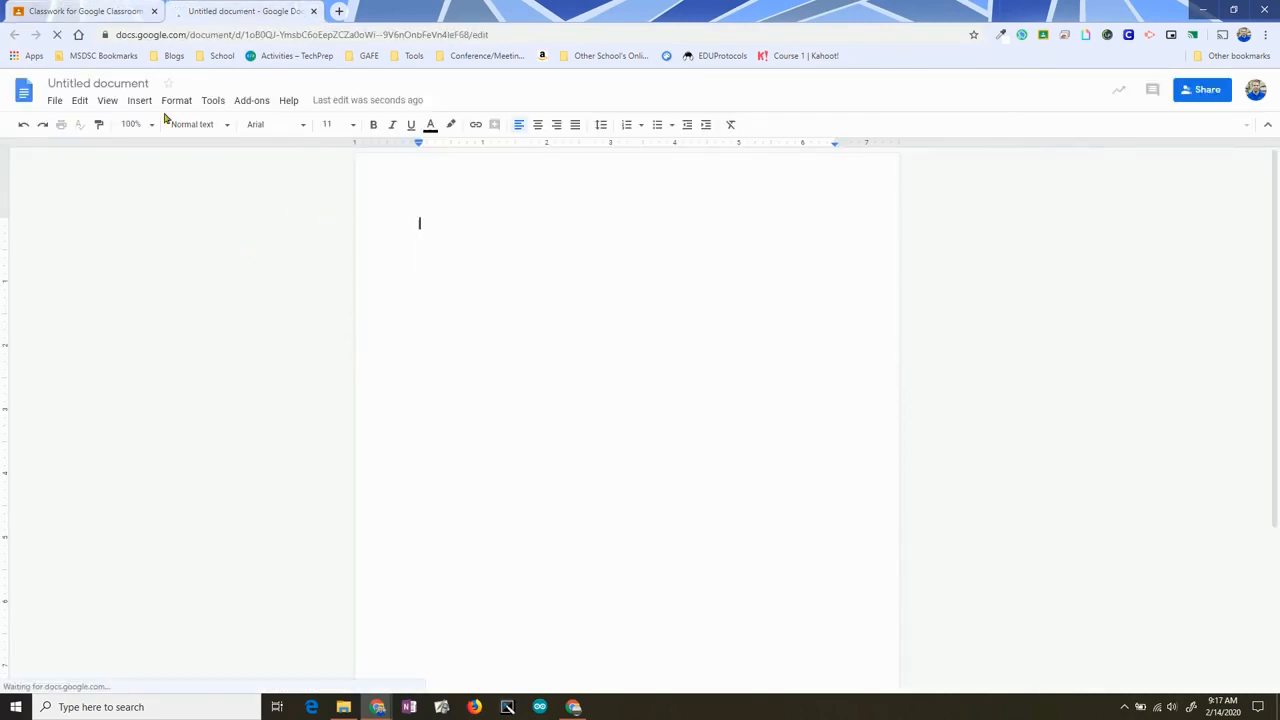
Rename the untitled document "Document on the fly"
{"action": "left_click", "coordinate": [92, 84]}
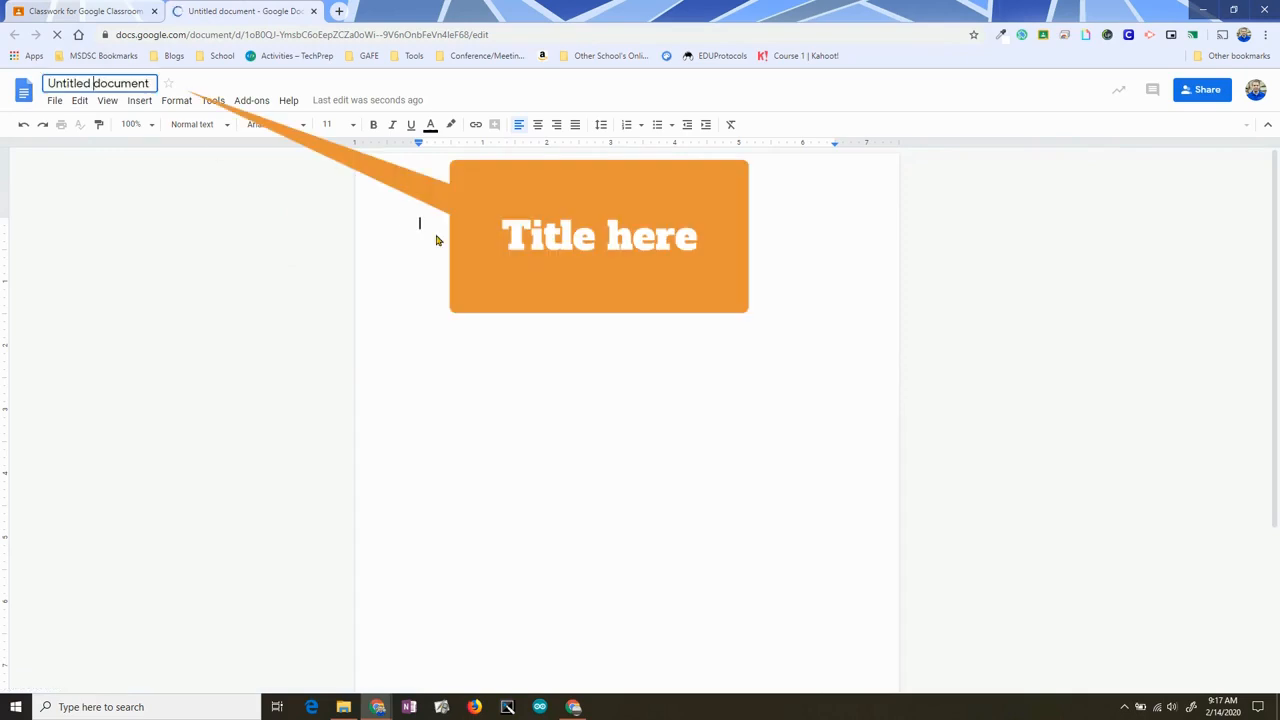
{"action": "key", "text": "ctrl+a"}
{"action": "type", "text": "Document on the fly"}
{"action": "key", "text": "Return"}
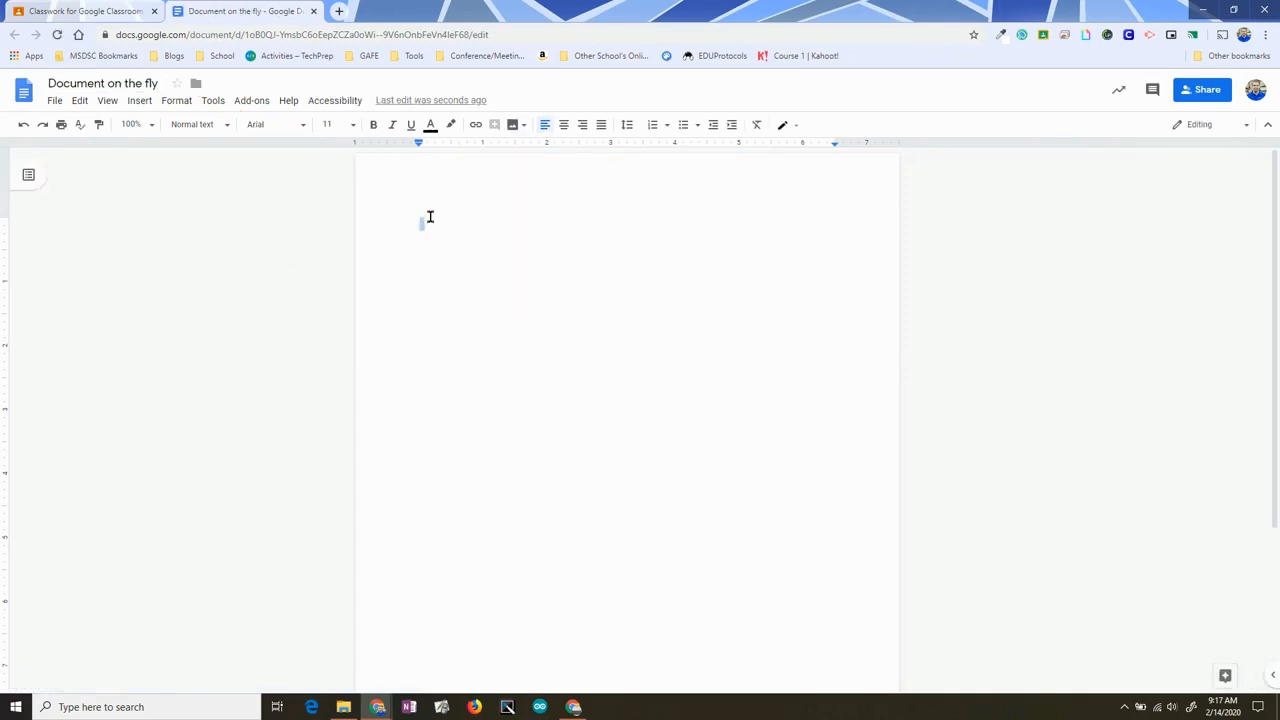
Insert a one-column, two-row table and fill its upper row golden yellow and its lower row muted green
{"action": "left_click", "coordinate": [139, 101]}
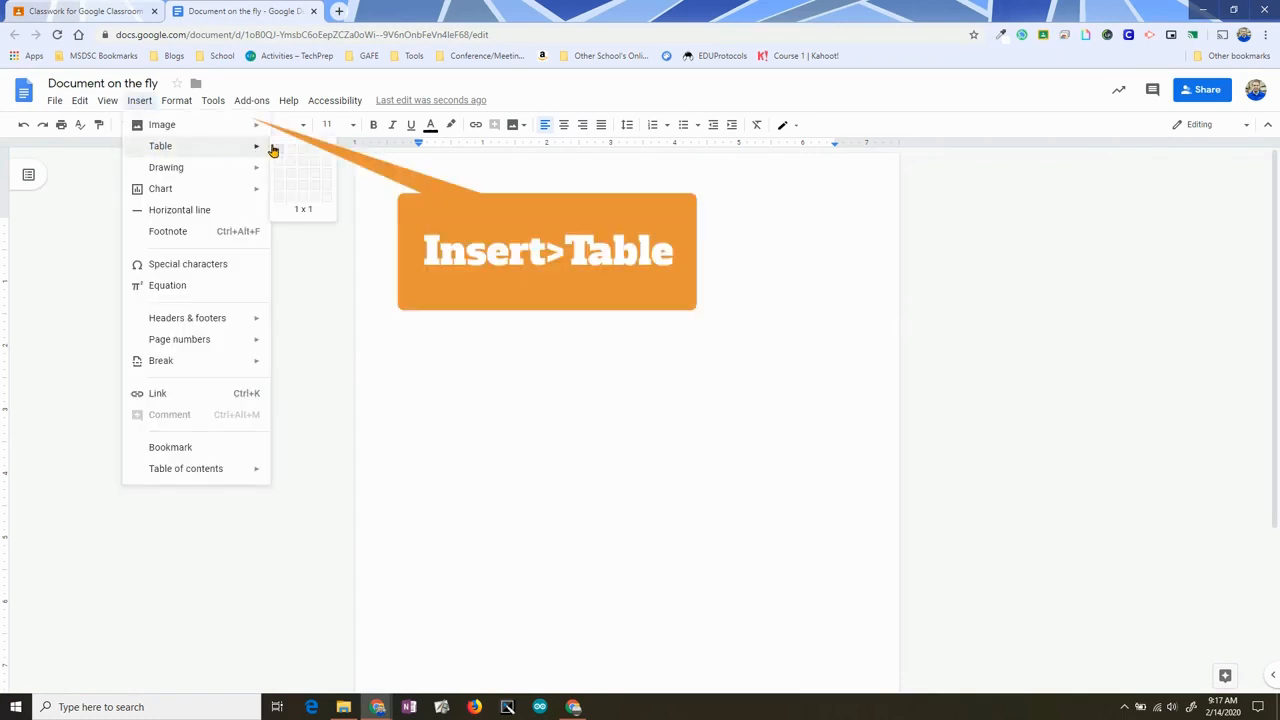
{"action": "left_click", "coordinate": [283, 158]}
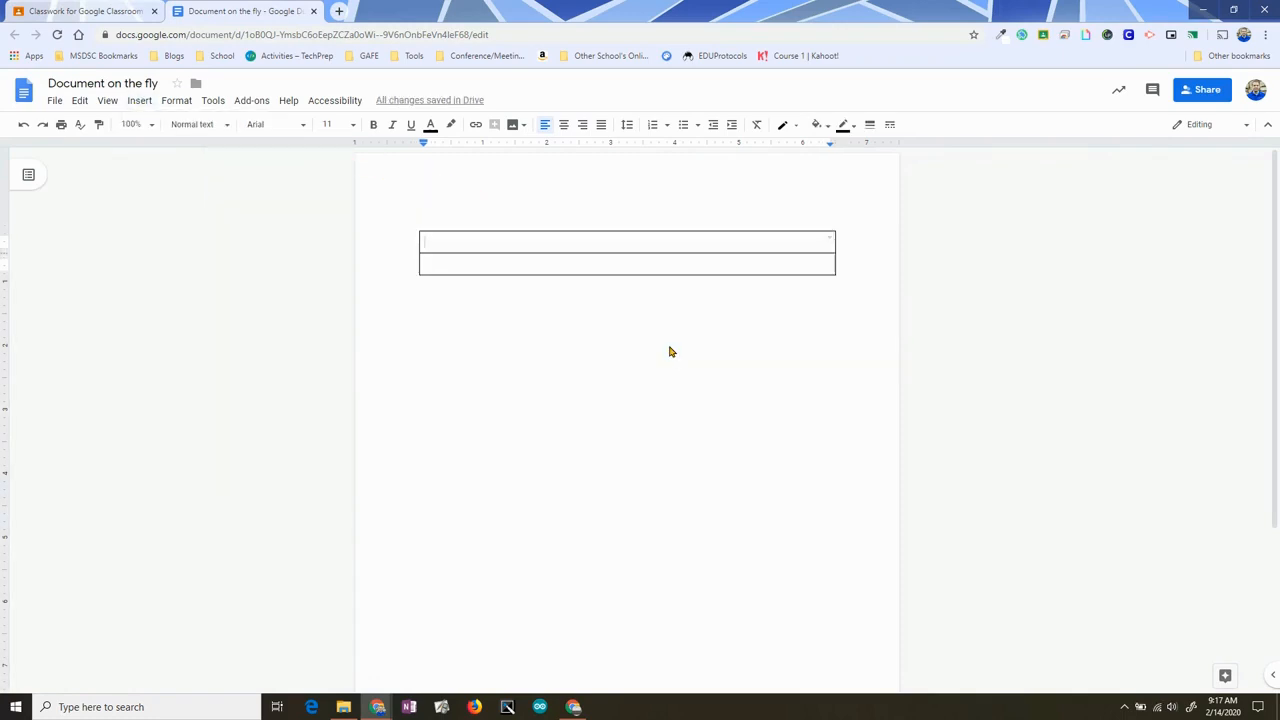
{"action": "left_click_drag", "start_coordinate": [510, 239], "coordinate": [872, 98]}
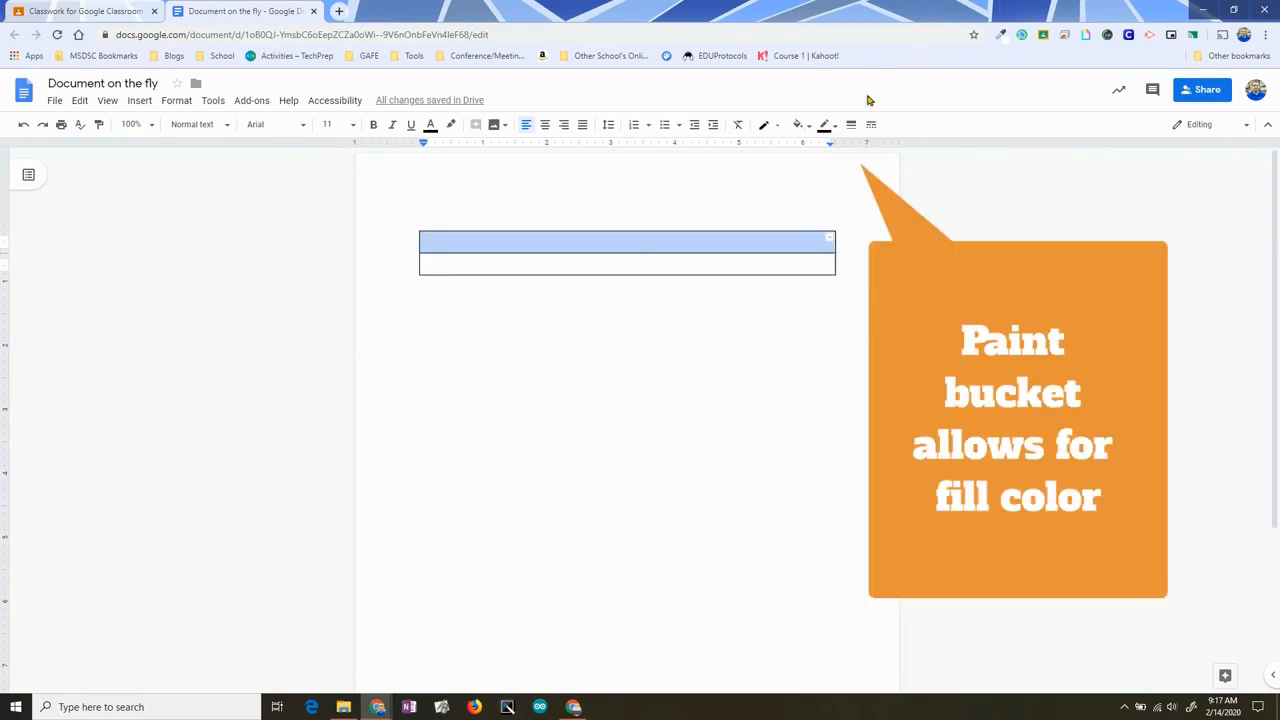
{"action": "left_click", "coordinate": [826, 125]}
{"action": "left_click", "coordinate": [808, 125]}
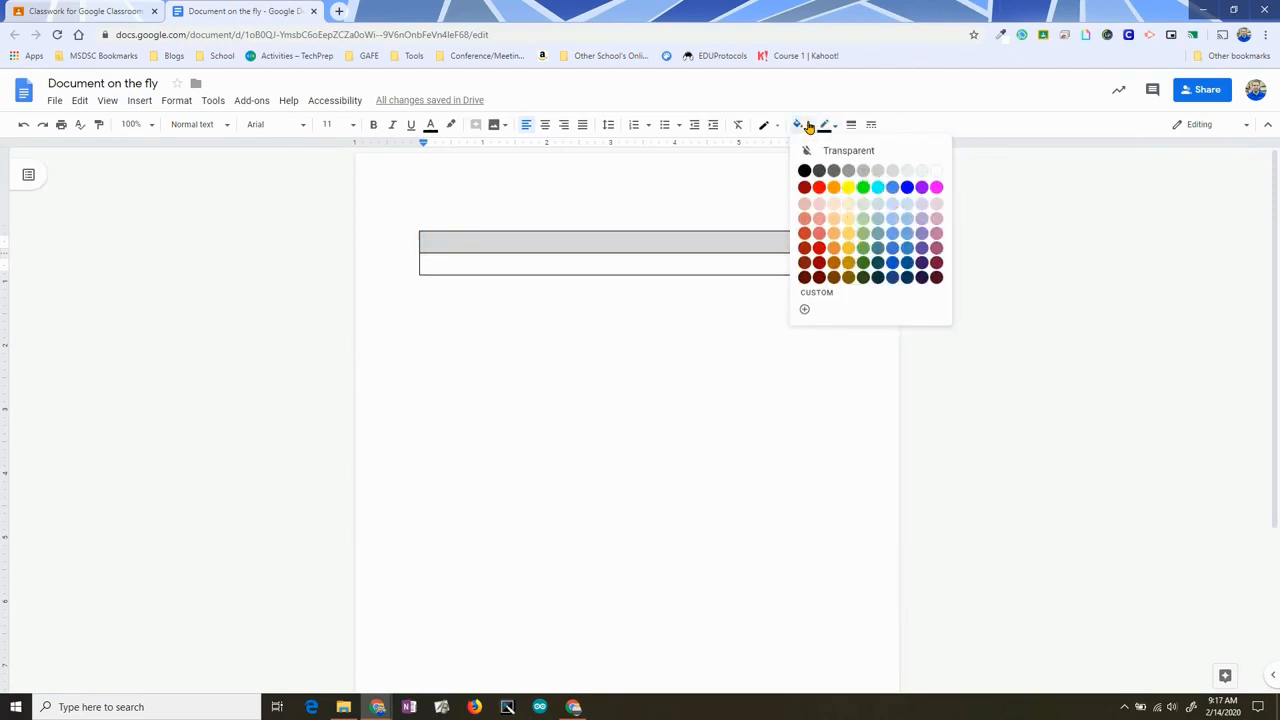
{"action": "left_click", "coordinate": [849, 234]}
{"action": "left_click", "coordinate": [709, 263]}
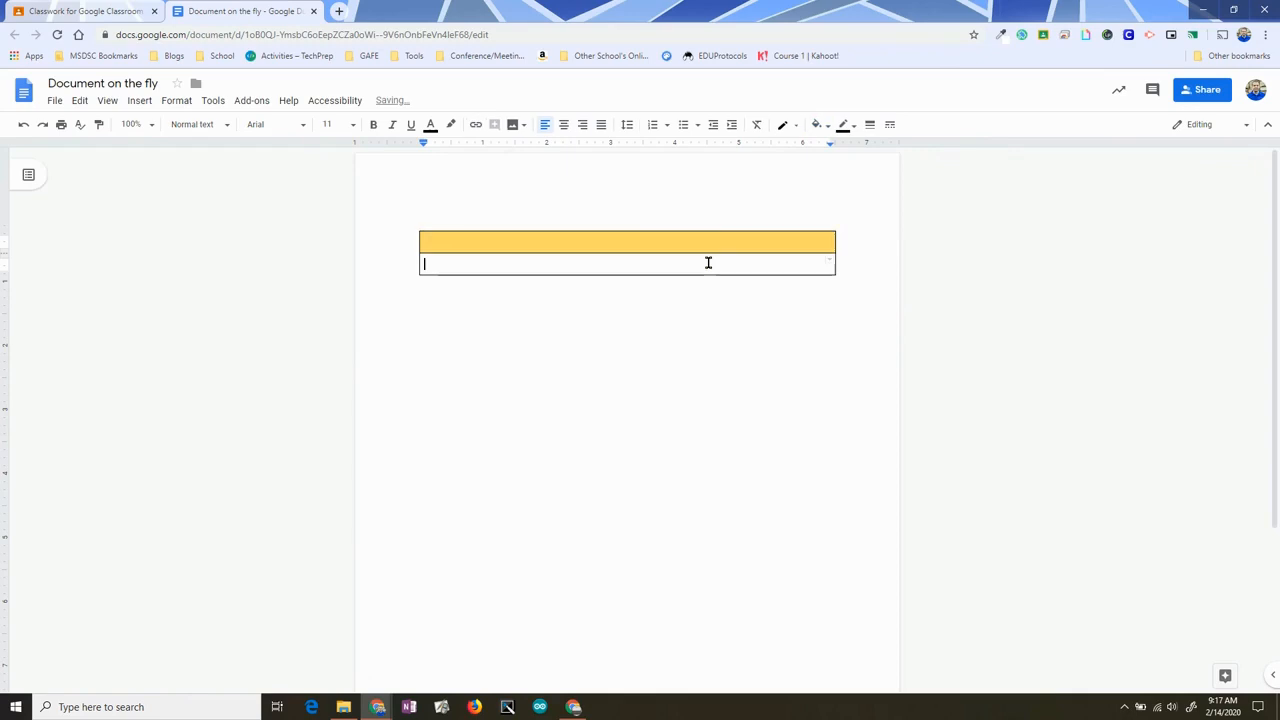
{"action": "left_click", "coordinate": [815, 125]}
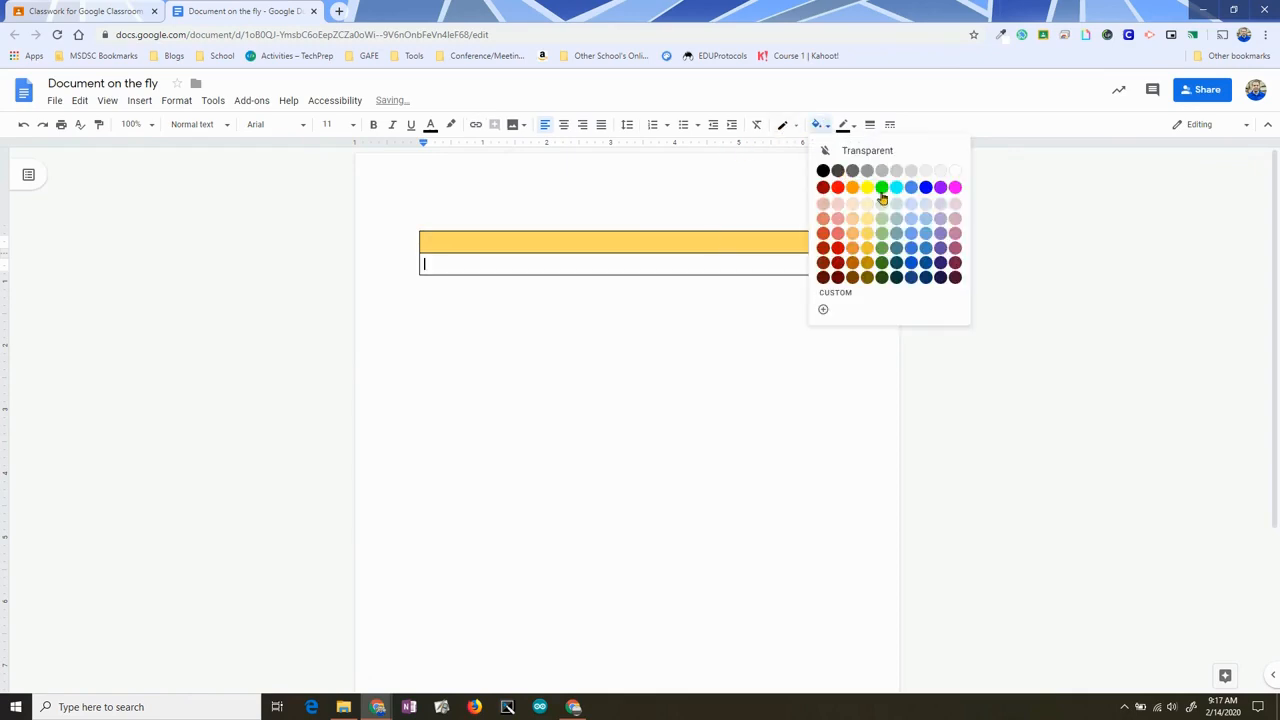
{"action": "left_click", "coordinate": [886, 235]}
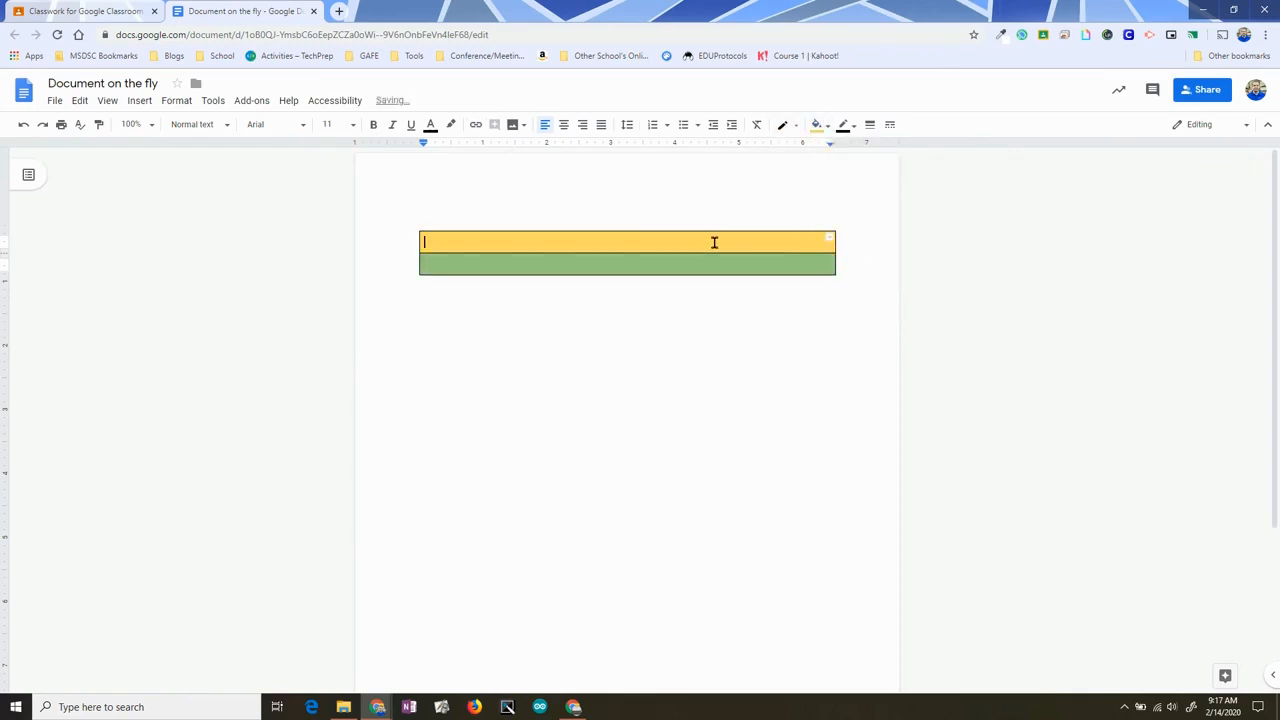
Enter "What did you learn about Google Classroom Assignments today? Please answer below!" in the table's upper row
{"action": "left_click", "coordinate": [714, 242]}
{"action": "type", "text": "What did you learn about Google Classroom Assignments today?"}
{"action": "left_click", "coordinate": [632, 242]}
{"action": "left_click", "coordinate": [766, 242]}
{"action": "type", "text": "Please answer below!"}
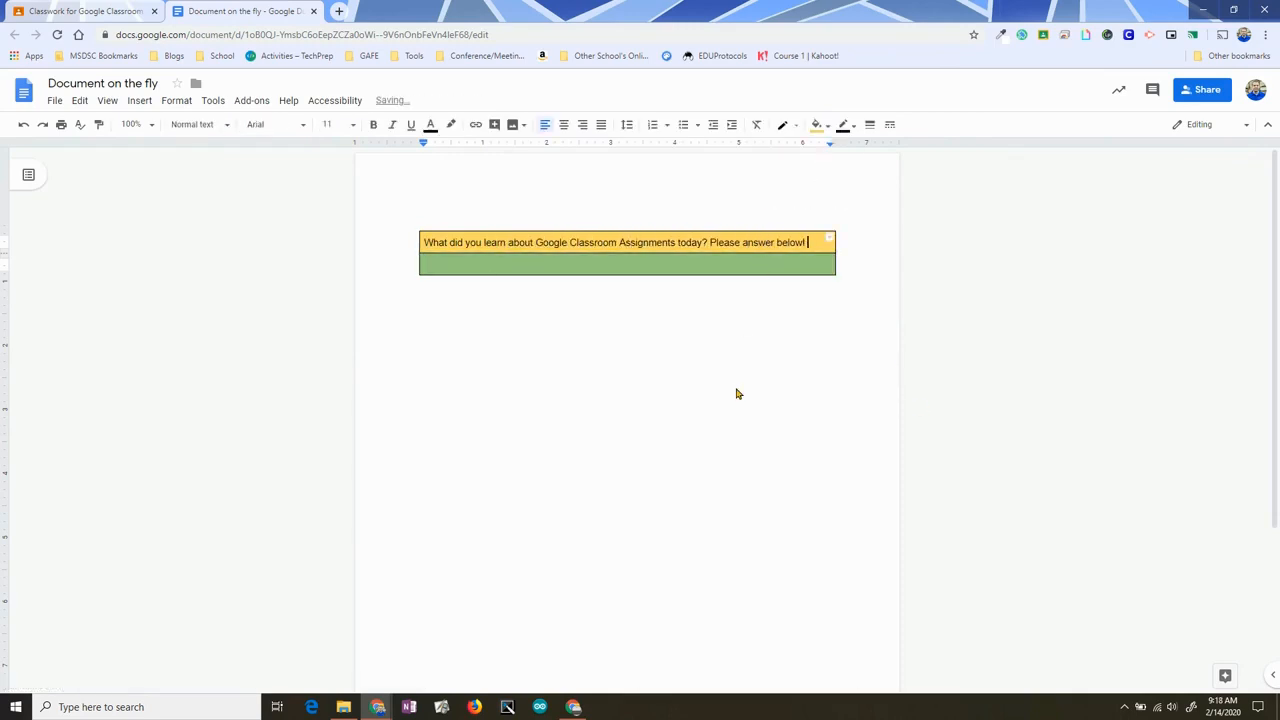
{"action": "left_click", "coordinate": [738, 393]}
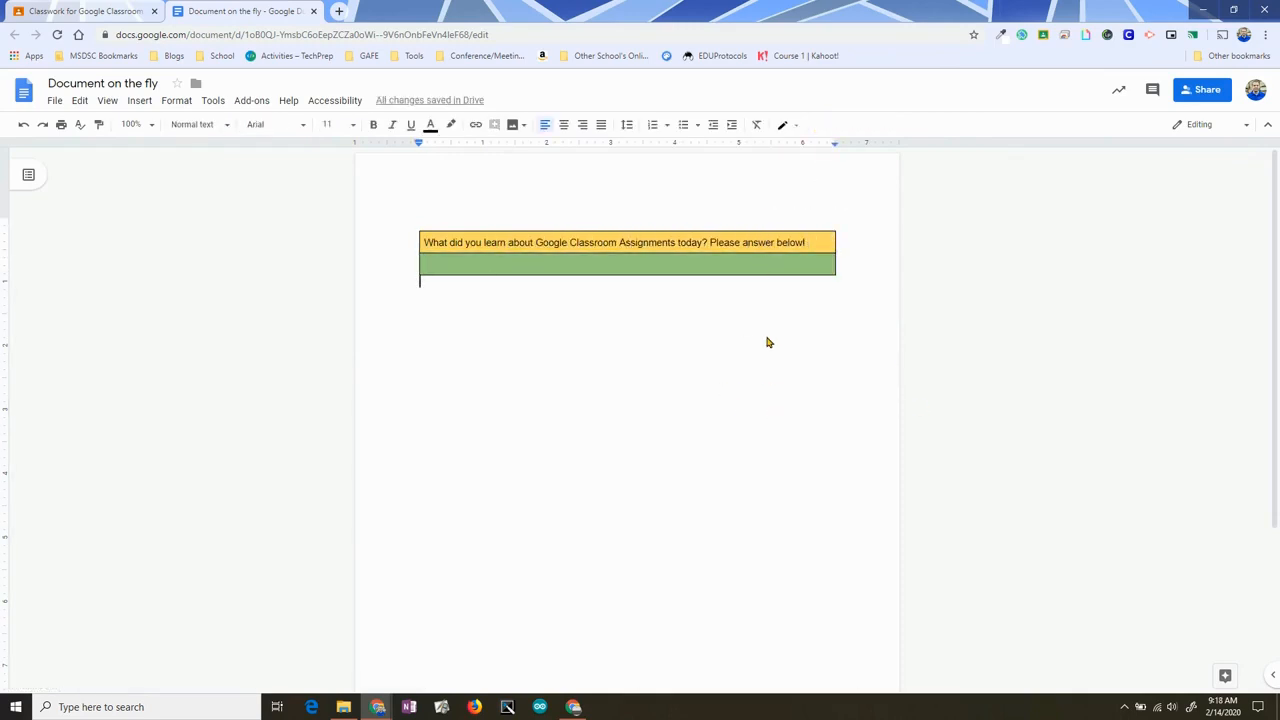
Close the document, save the Classroom assignment as a draft, and reopen that draft for editing
{"action": "left_click", "coordinate": [312, 11]}
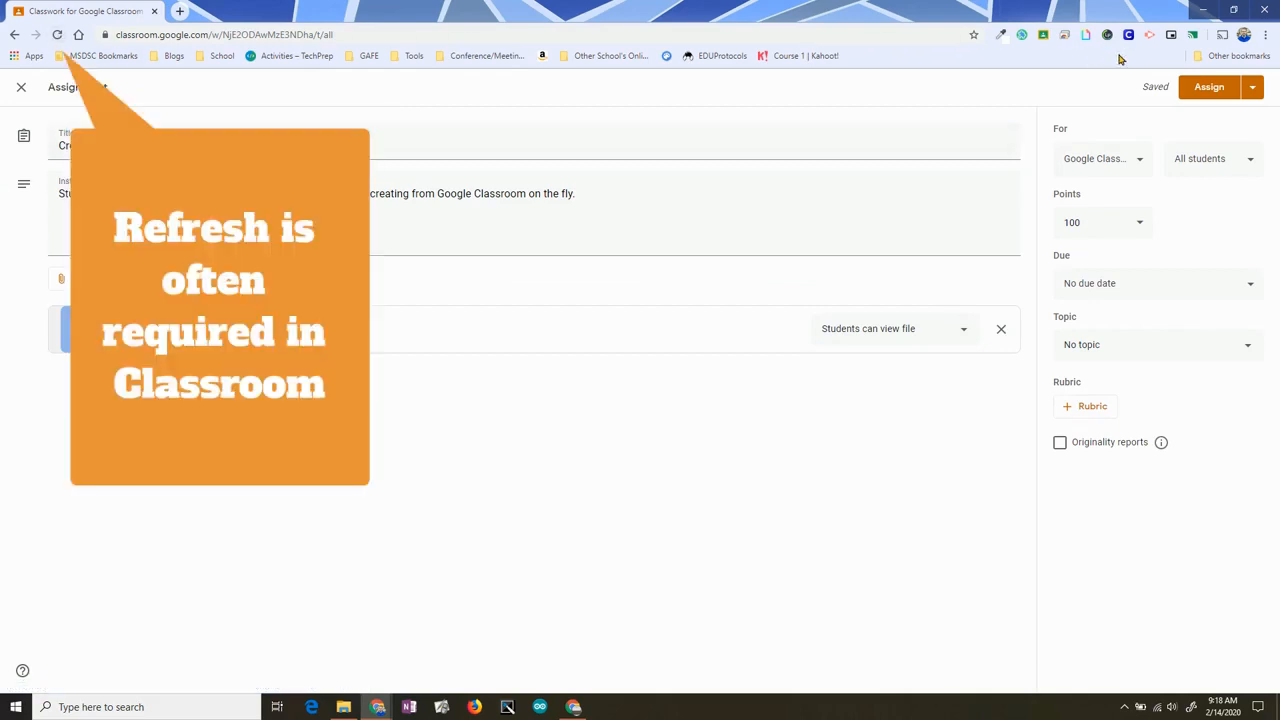
{"action": "left_click", "coordinate": [1252, 88]}
{"action": "left_click", "coordinate": [1220, 140]}
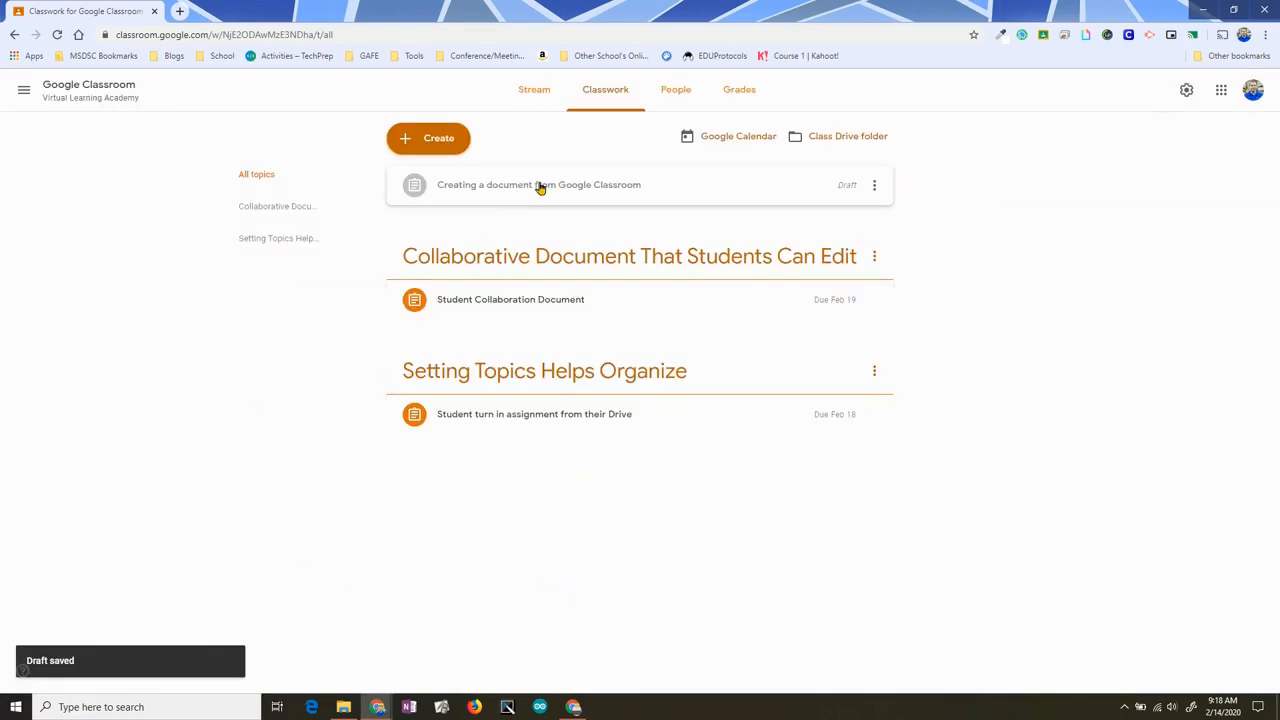
{"action": "left_click", "coordinate": [462, 190]}
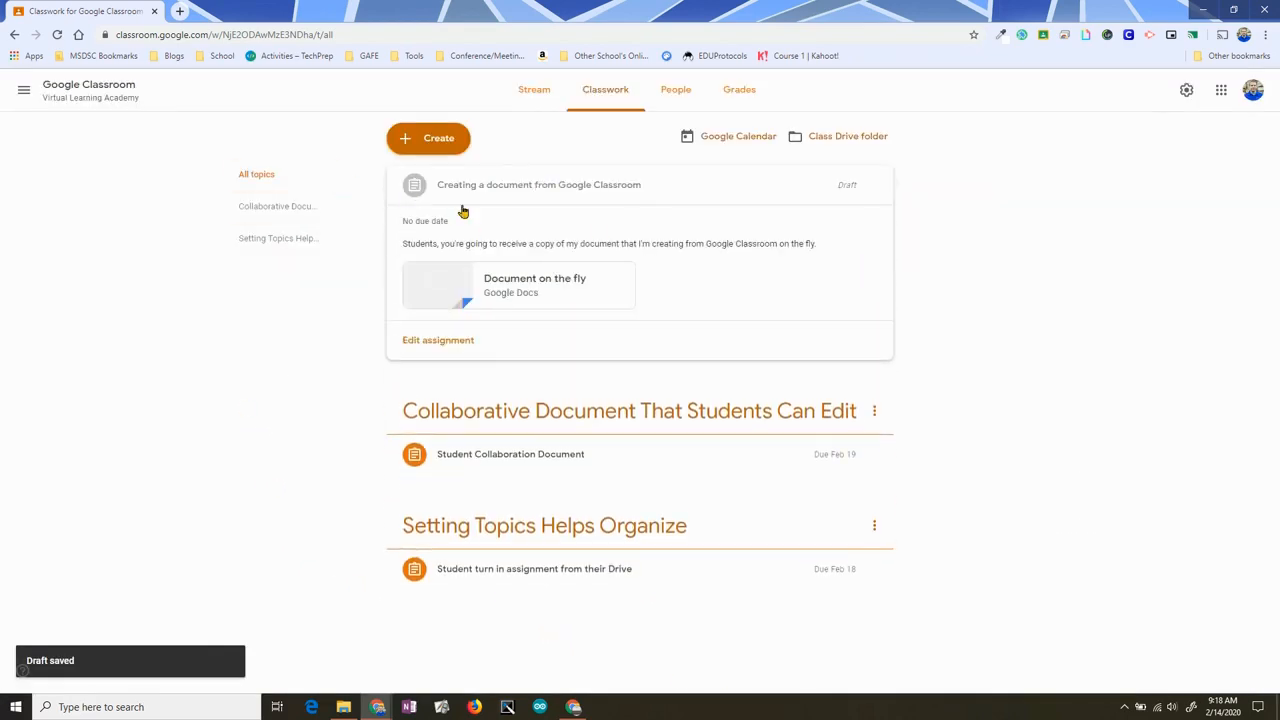
{"action": "left_click", "coordinate": [468, 340]}
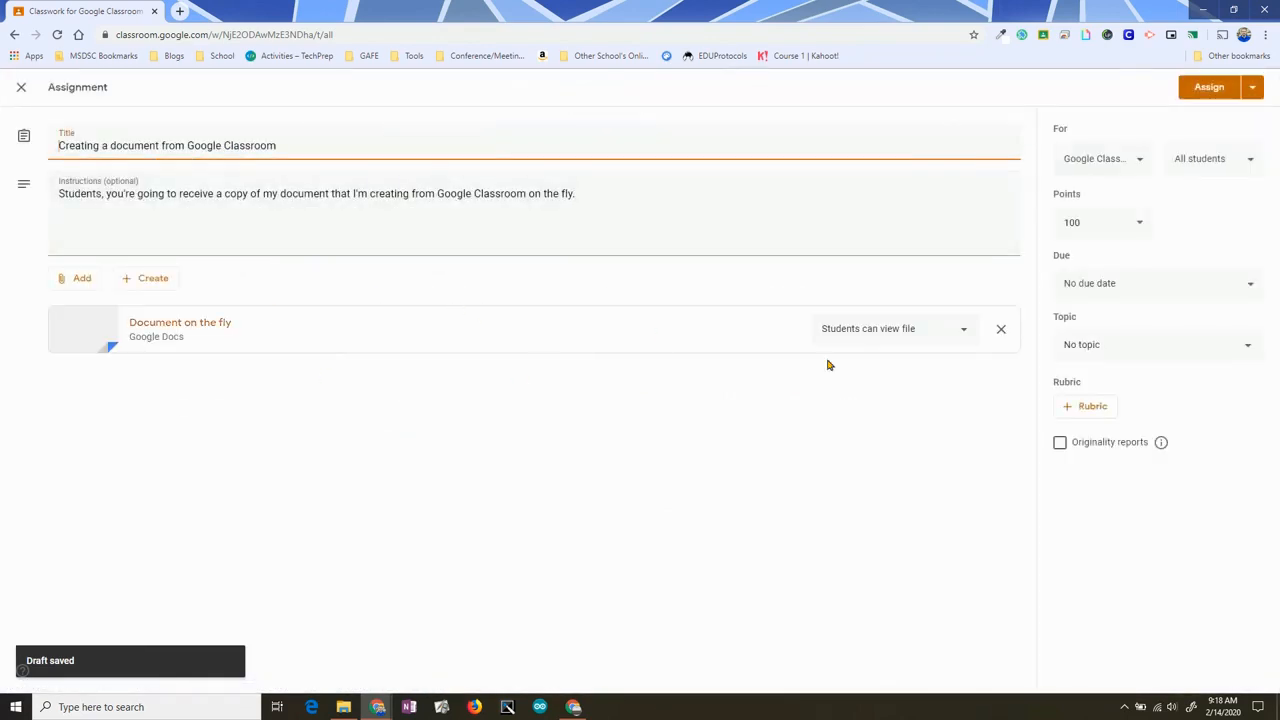
Set "Document on the fly" to make a copy for each student, and review the assignment's class and student choices
{"action": "left_click", "coordinate": [962, 331]}
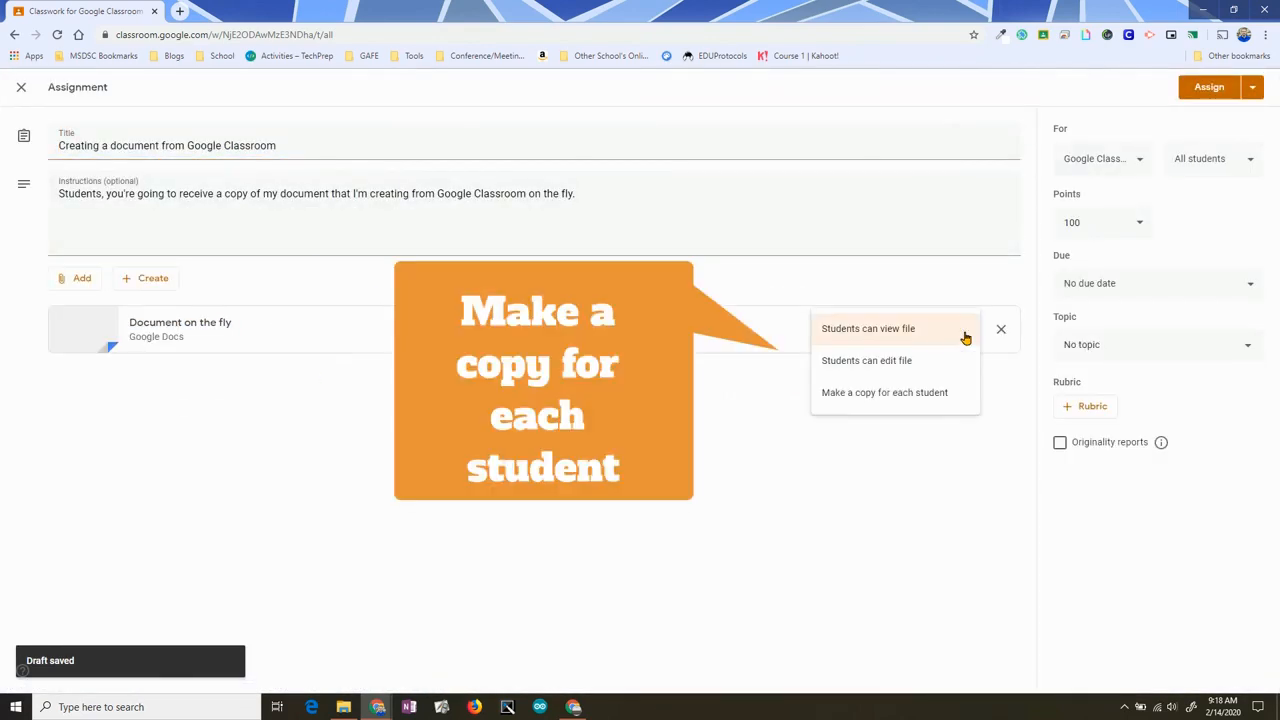
{"action": "left_click", "coordinate": [926, 394]}
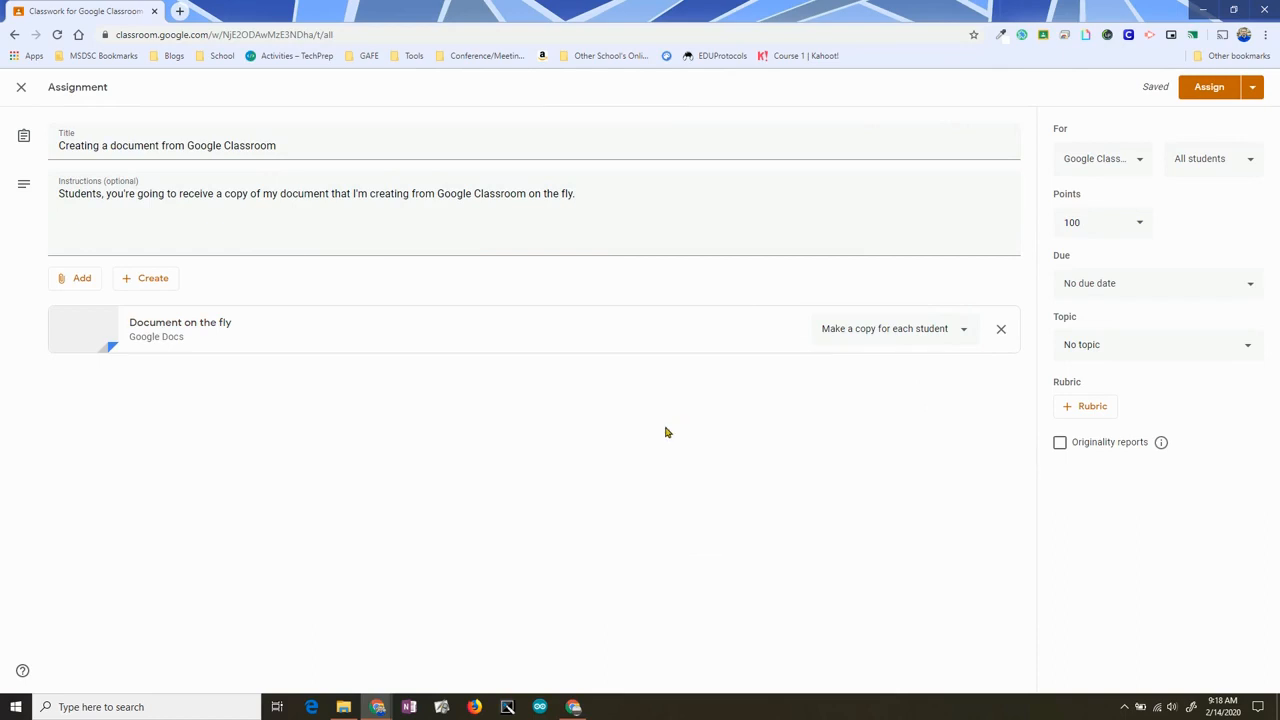
{"action": "left_click", "coordinate": [1139, 159]}
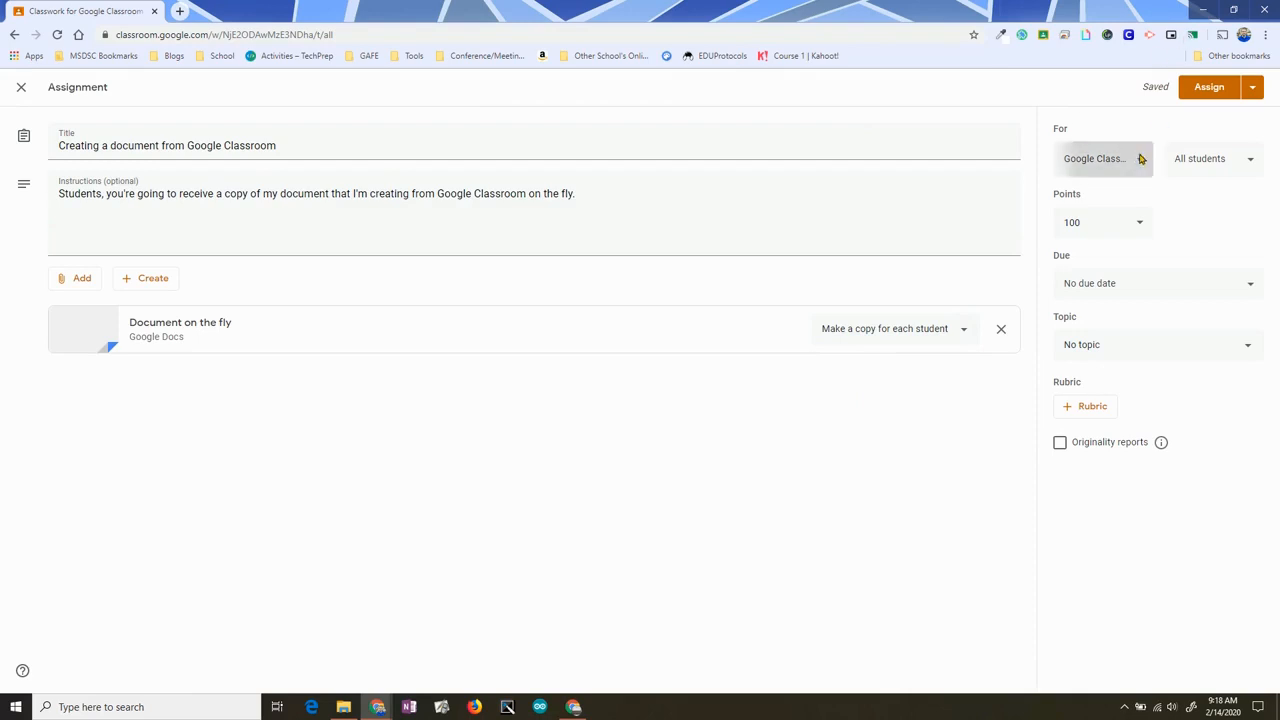
{"action": "left_click", "coordinate": [981, 125]}
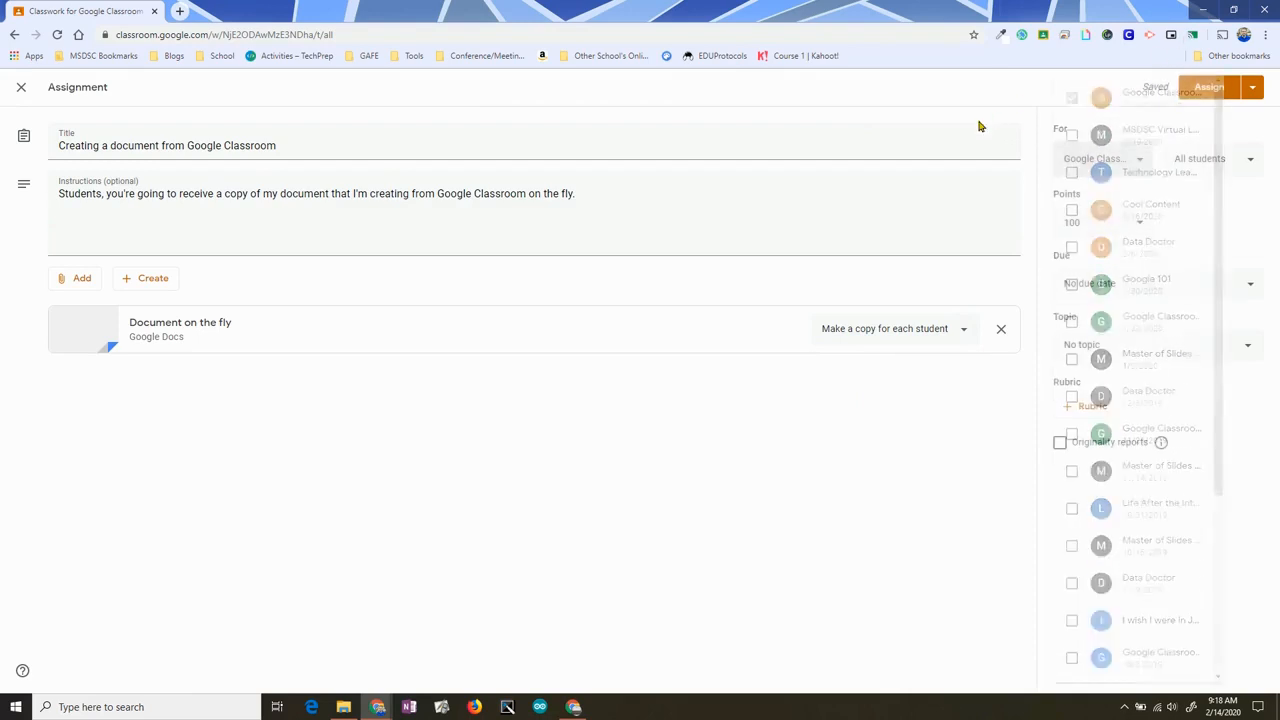
{"action": "left_click", "coordinate": [1246, 161]}
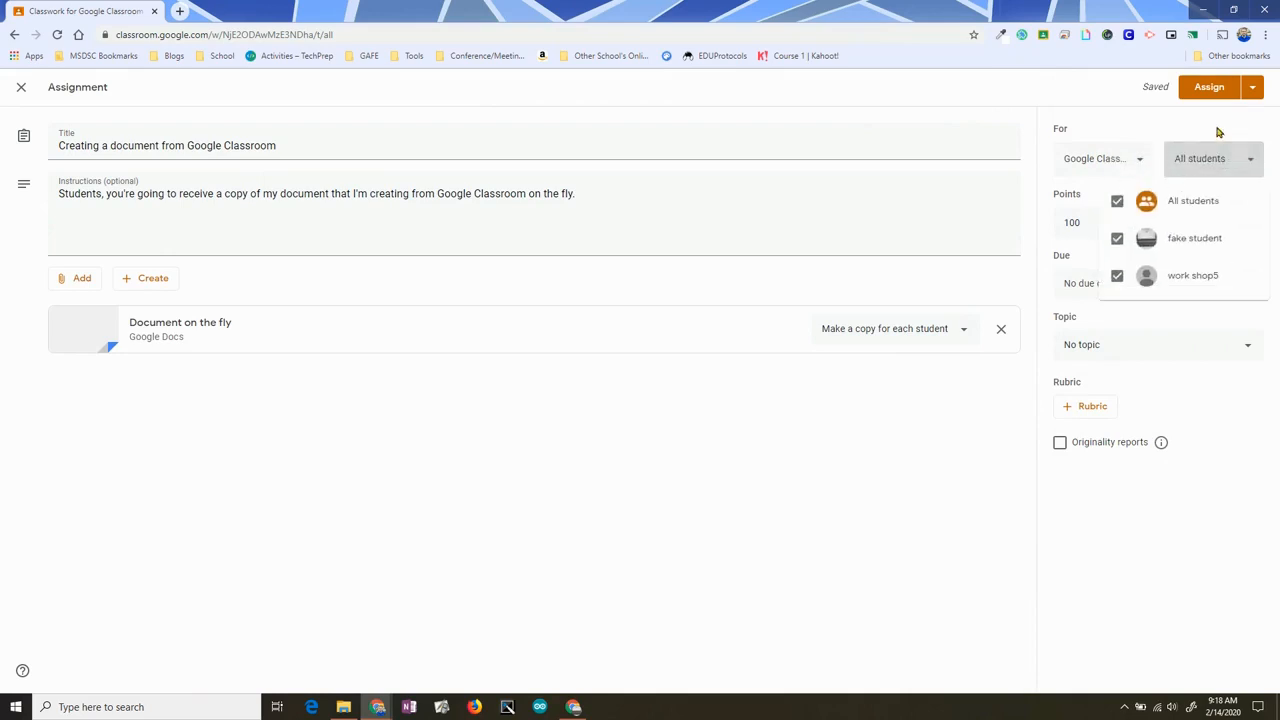
{"action": "left_click", "coordinate": [995, 131]}
Set the assignment's points to 10 and its due date to Feb 18, 2020
{"action": "left_click", "coordinate": [1099, 216]}
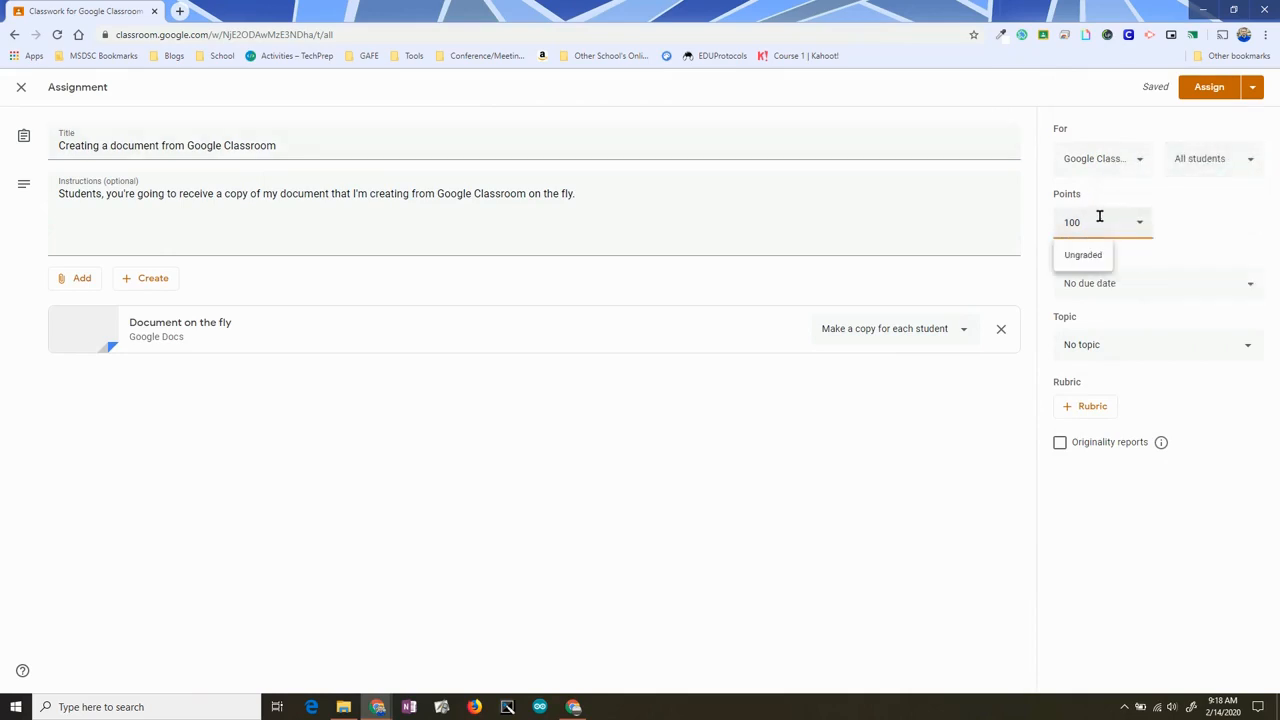
{"action": "type", "text": "10"}
{"action": "left_click", "coordinate": [957, 186]}
{"action": "left_click", "coordinate": [1080, 280]}
{"action": "left_click", "coordinate": [1105, 333]}
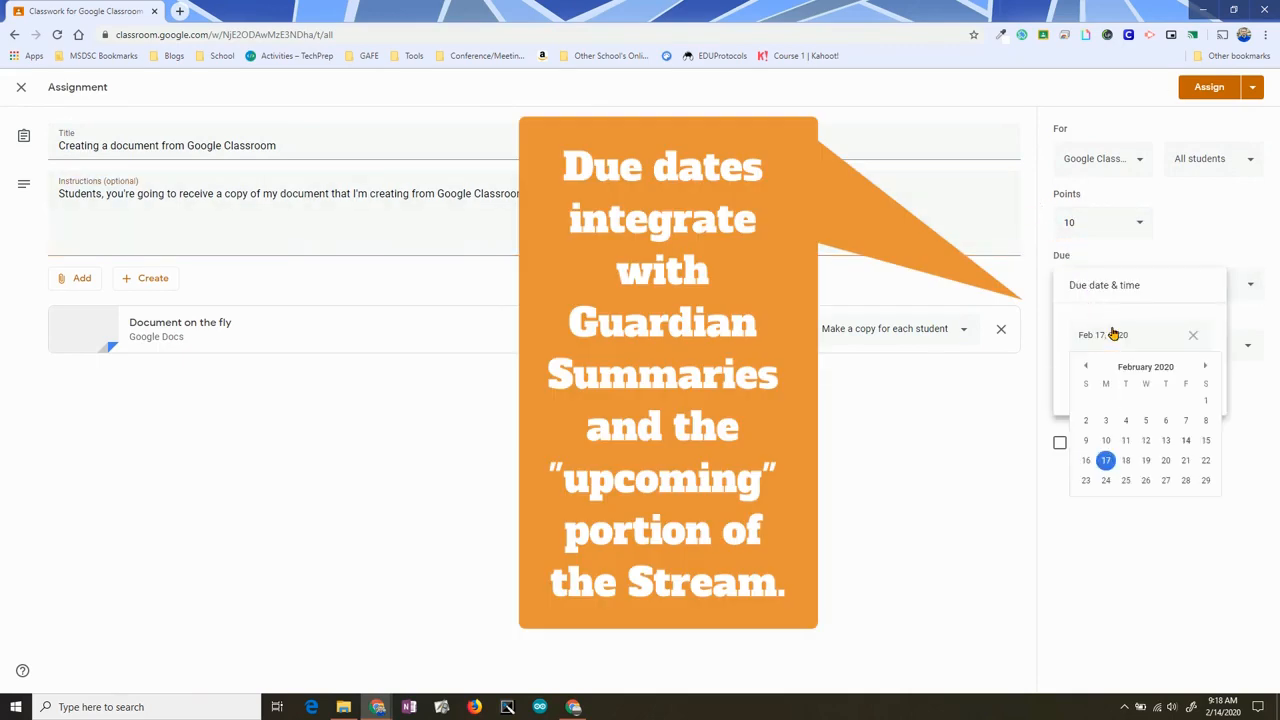
{"action": "left_click", "coordinate": [1127, 462]}
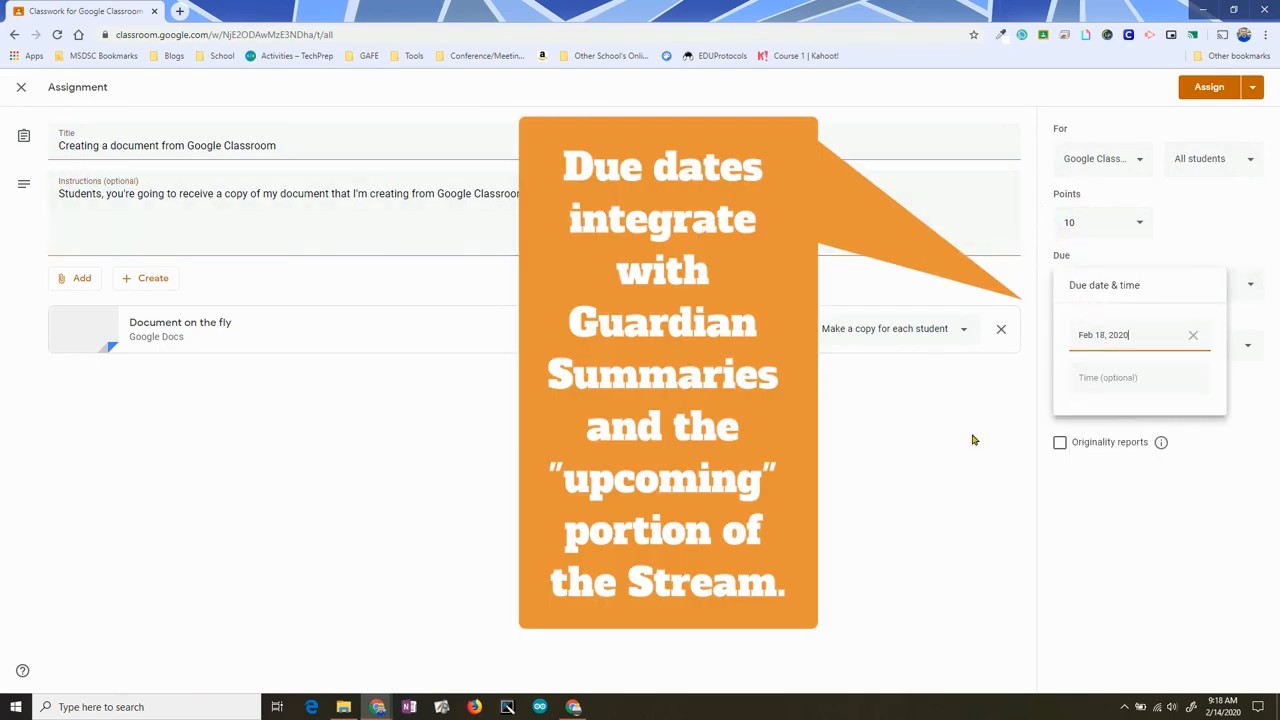
{"action": "left_click", "coordinate": [870, 518]}
Keep the assignment under "No topic" and assign it to the class
{"action": "left_click", "coordinate": [1117, 344]}
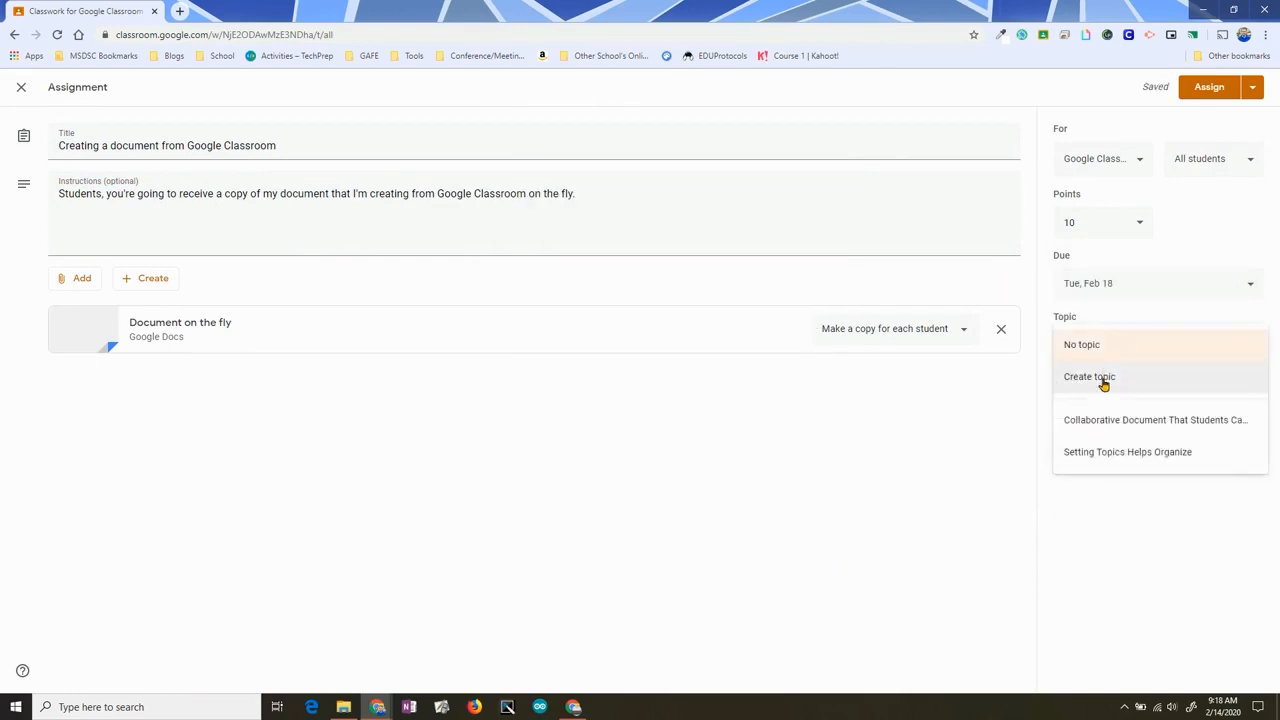
{"action": "left_click", "coordinate": [1089, 345]}
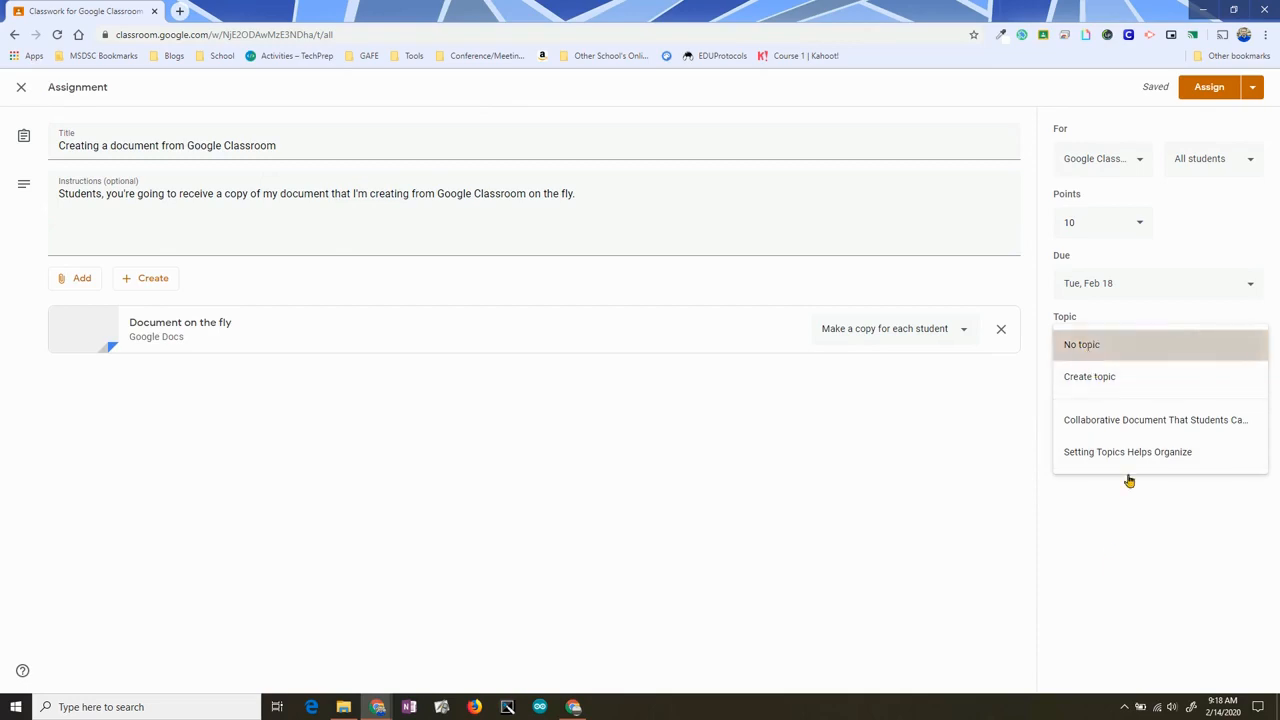
{"action": "left_click", "coordinate": [1210, 87]}
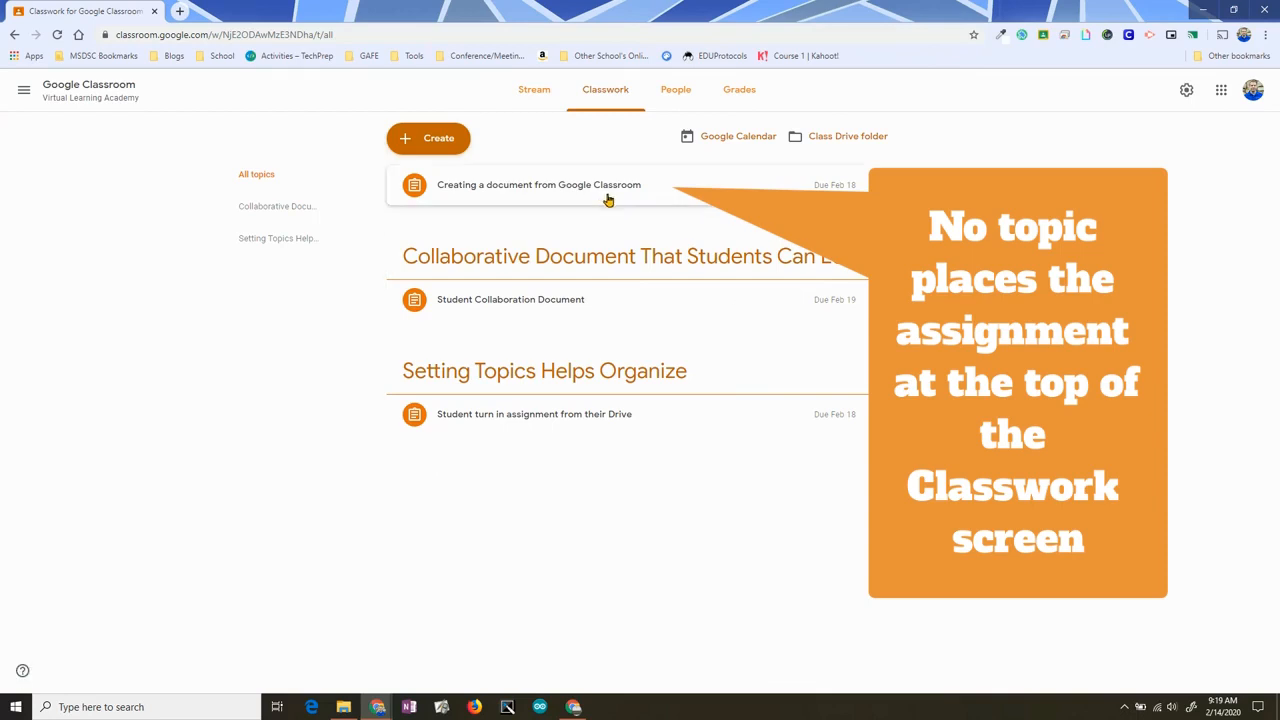
View the classwork by individual topic and return to the list of all topics
{"action": "left_click", "coordinate": [293, 212]}
{"action": "left_click", "coordinate": [276, 245]}
{"action": "left_click", "coordinate": [277, 211]}
{"action": "left_click", "coordinate": [257, 178]}
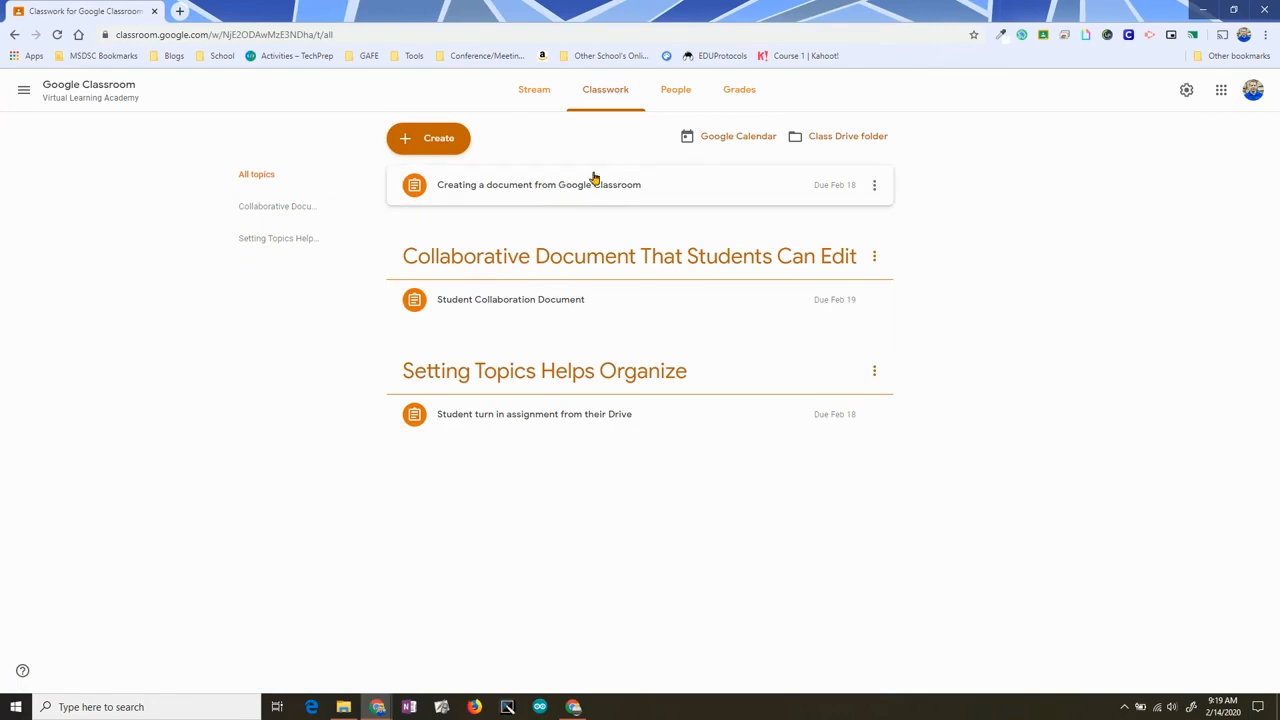
Create a topic named "Making a copy for each student" and move the "Creating a document from Google Classroom" assignment under it
{"action": "left_click", "coordinate": [430, 139]}
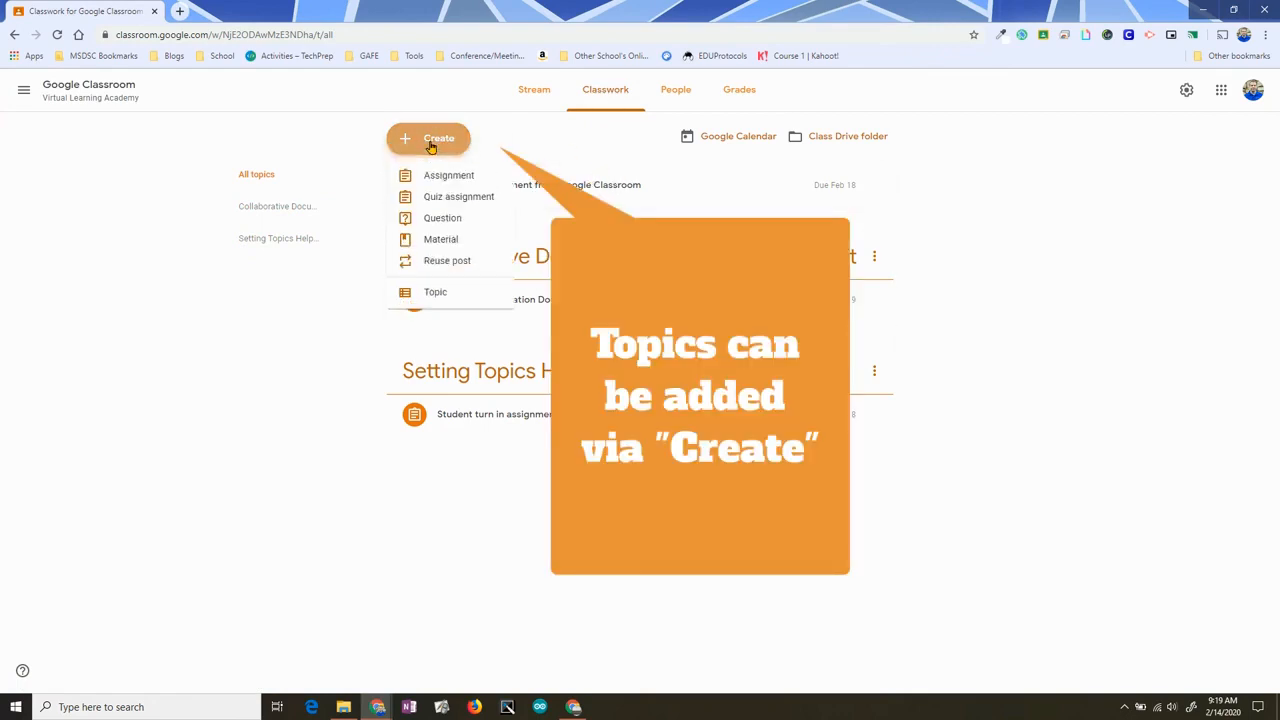
{"action": "left_click", "coordinate": [436, 292]}
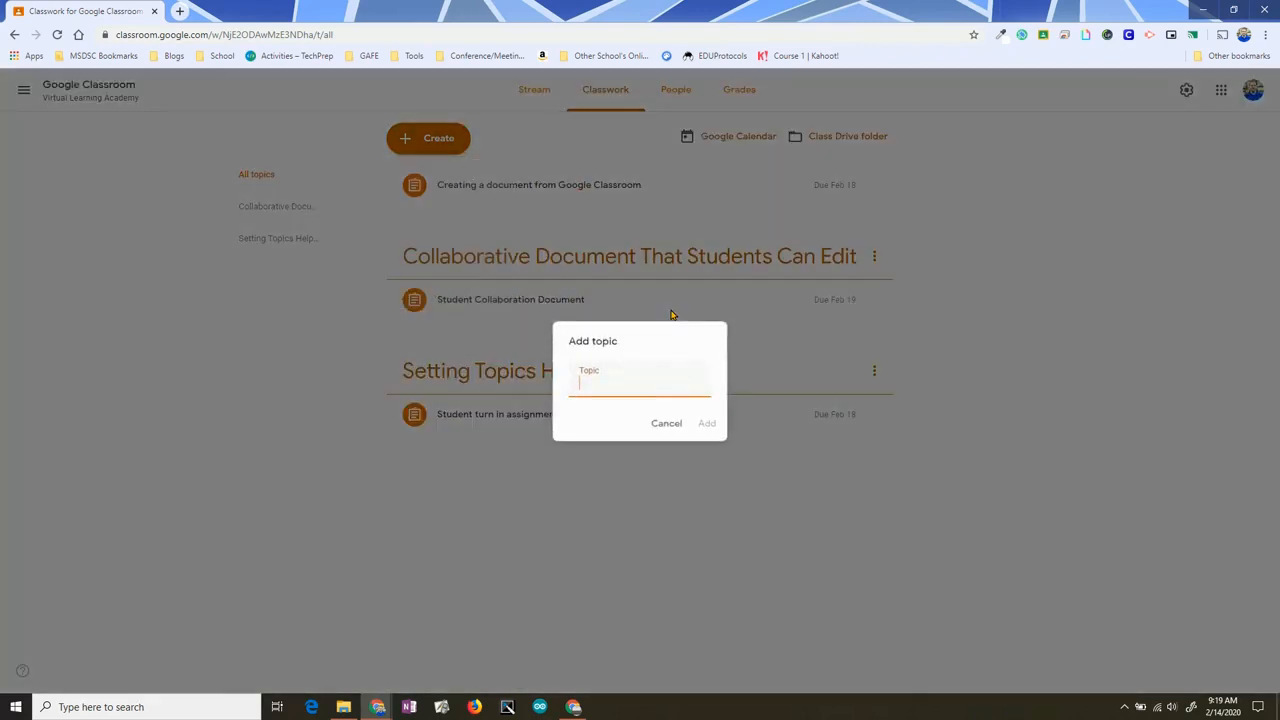
{"action": "type", "text": "Making a copy for each student"}
{"action": "left_click", "coordinate": [706, 423]}
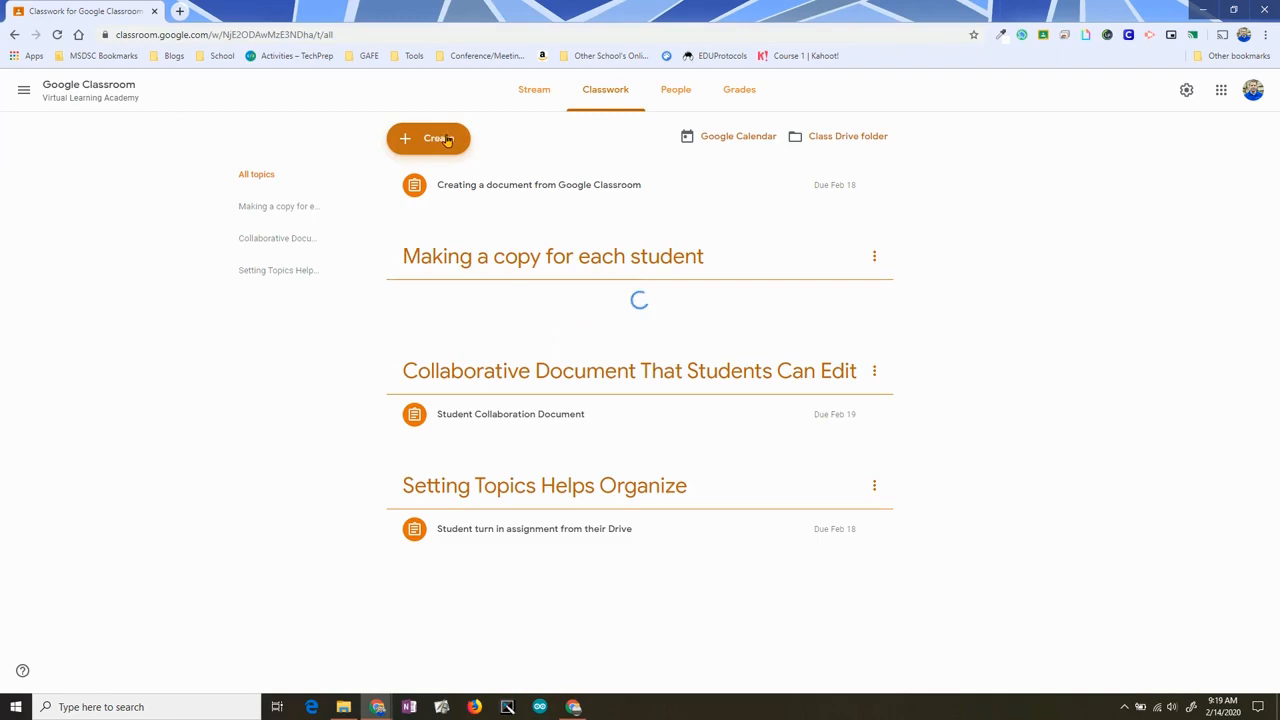
{"action": "left_click", "coordinate": [423, 139]}
{"action": "left_click", "coordinate": [323, 351]}
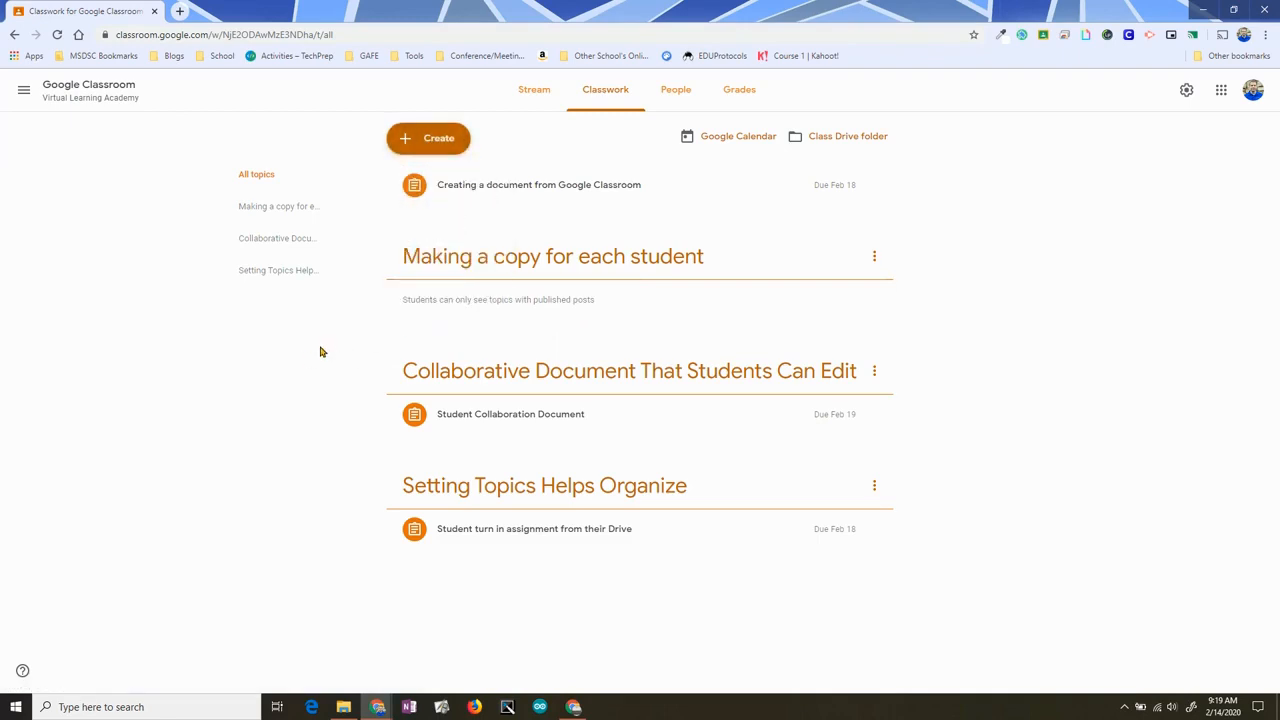
{"action": "left_click_drag", "start_coordinate": [571, 188], "coordinate": [544, 256]}
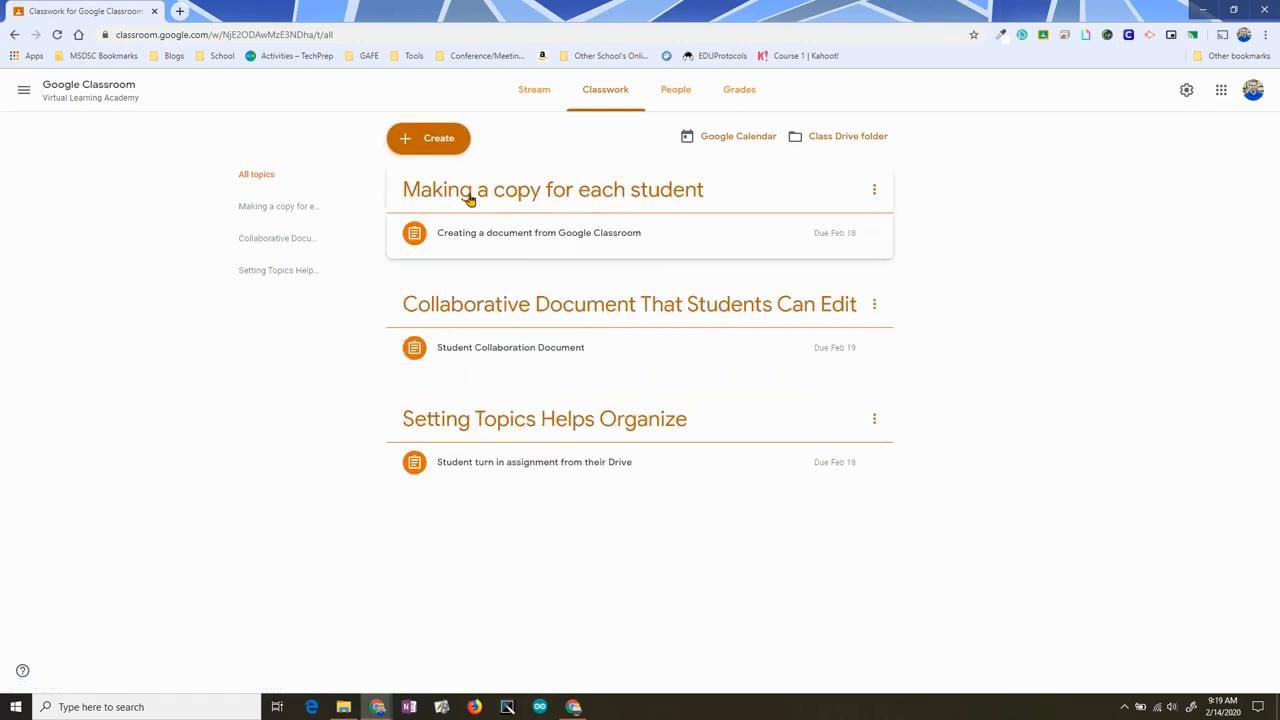
Try moving assignments and topics around, leaving the topic "Collaborative Document That Students Can Edit" first and "Making a copy for each student" second
{"action": "left_click_drag", "start_coordinate": [486, 355], "coordinate": [490, 240]}
{"action": "left_click_drag", "start_coordinate": [517, 240], "coordinate": [508, 340]}
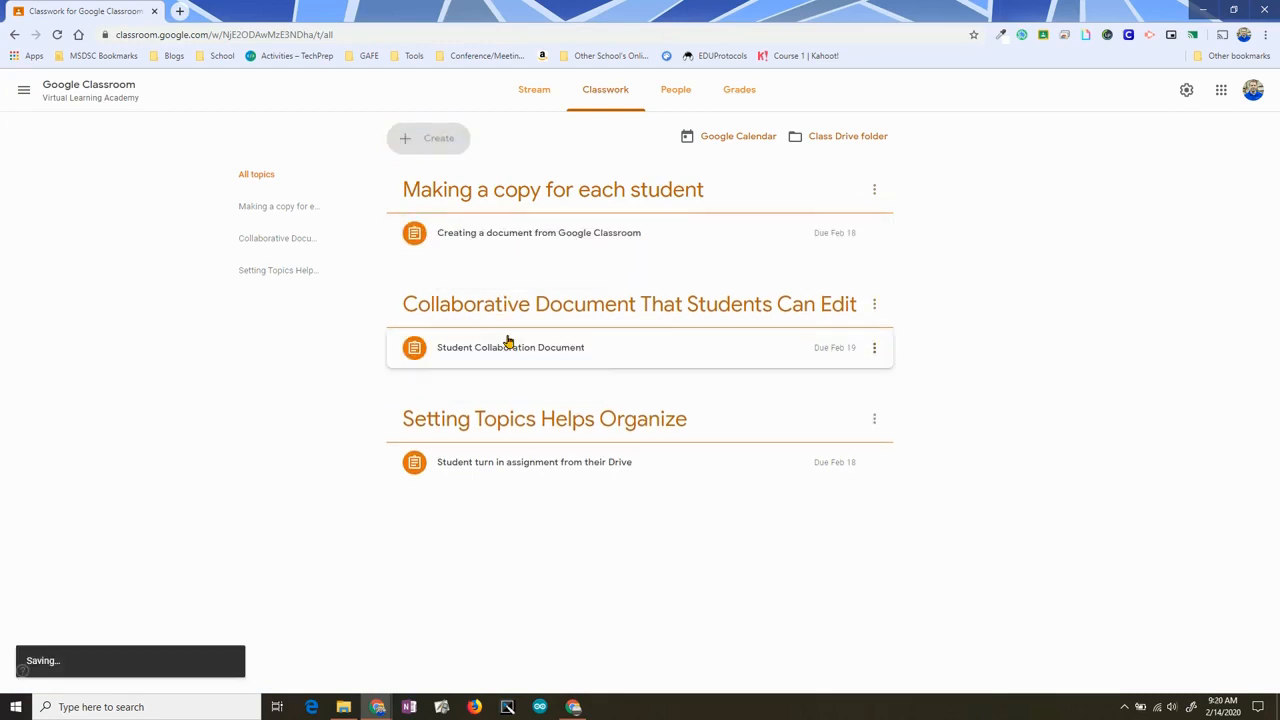
{"action": "left_click_drag", "start_coordinate": [612, 192], "coordinate": [577, 285]}
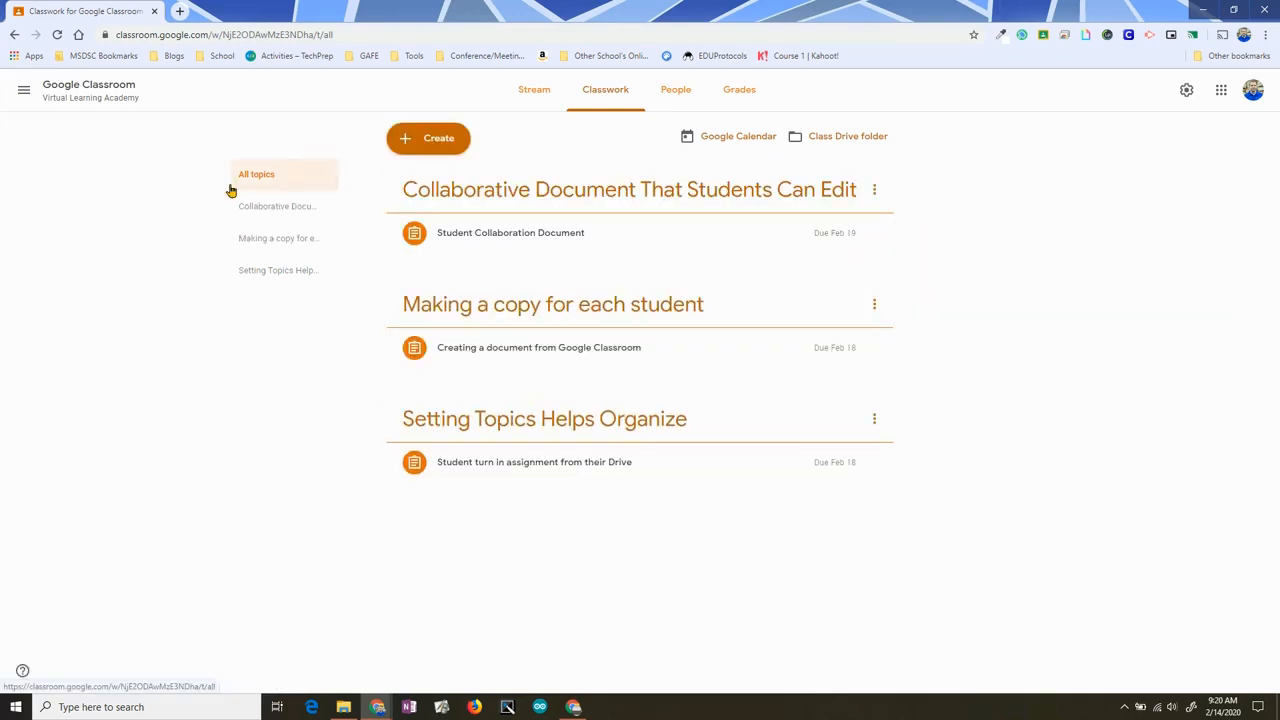
{"action": "left_click_drag", "start_coordinate": [457, 309], "coordinate": [460, 474]}
{"action": "left_click_drag", "start_coordinate": [483, 429], "coordinate": [493, 286]}
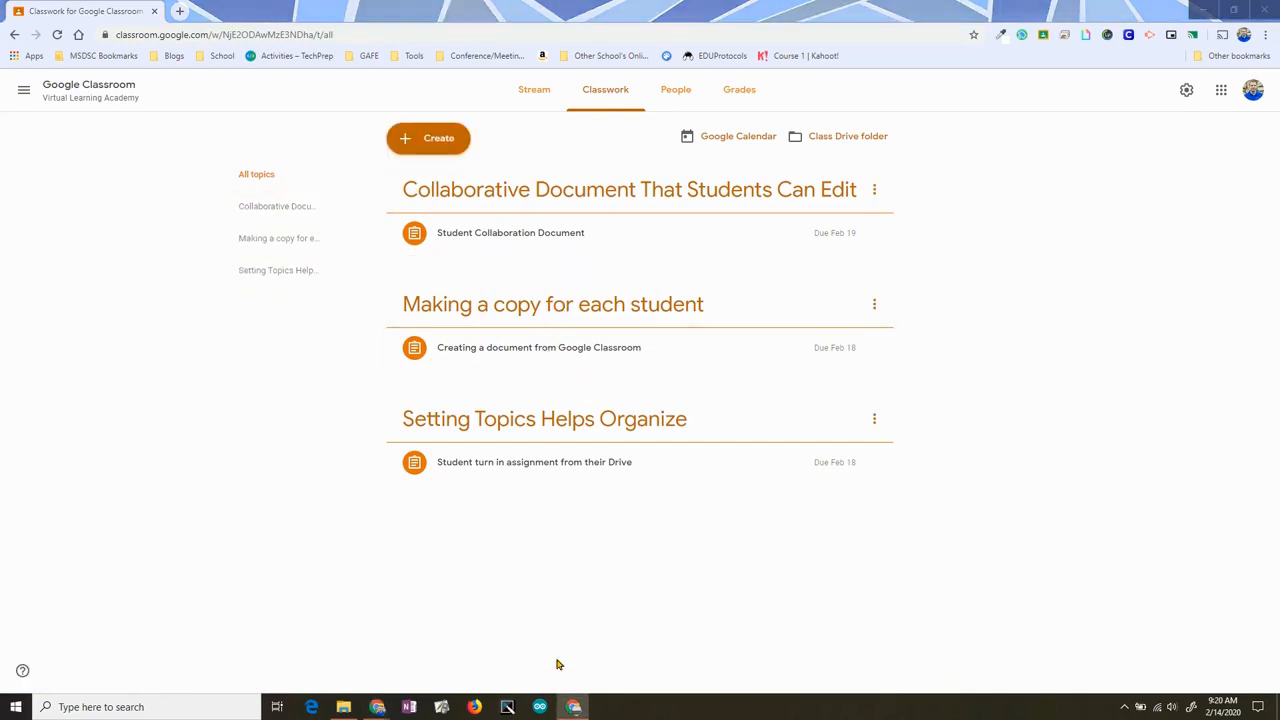
Switch to the student's Classroom window, open the class's classwork, view the topic "Collaborative Document That Students Can Edit" and return to all topics
{"action": "left_click", "coordinate": [573, 706]}
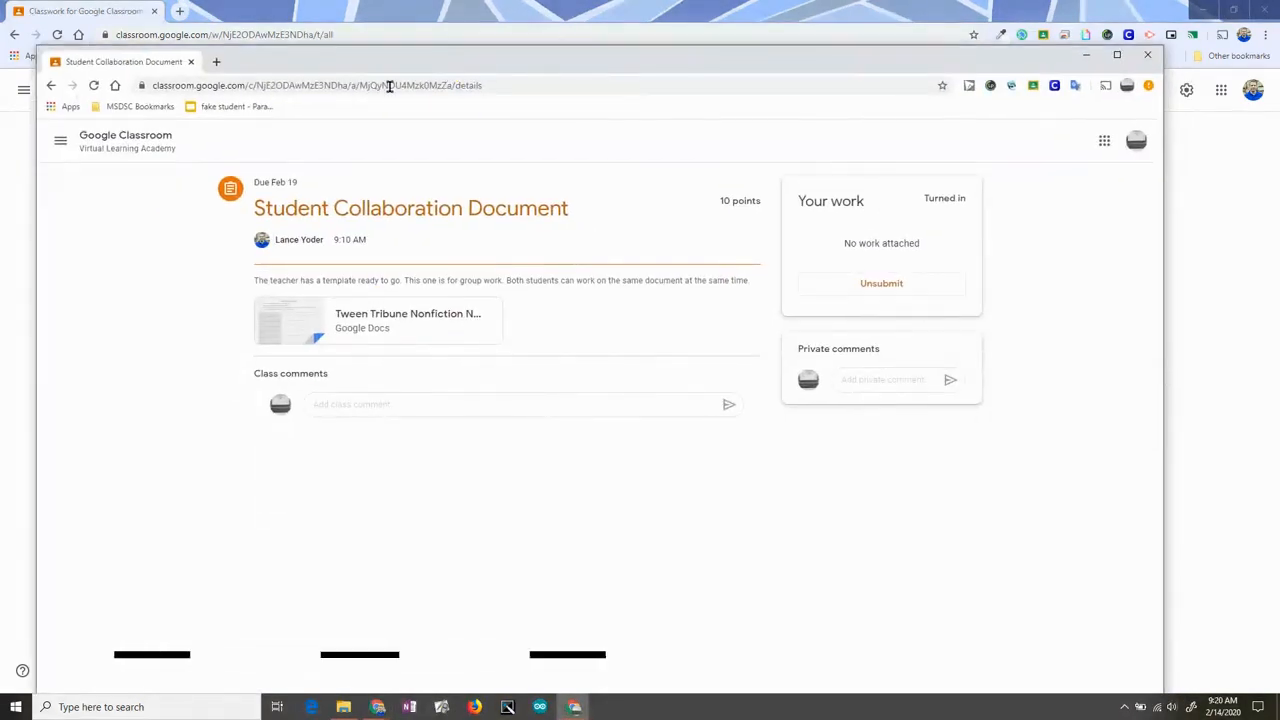
{"action": "left_click", "coordinate": [125, 140]}
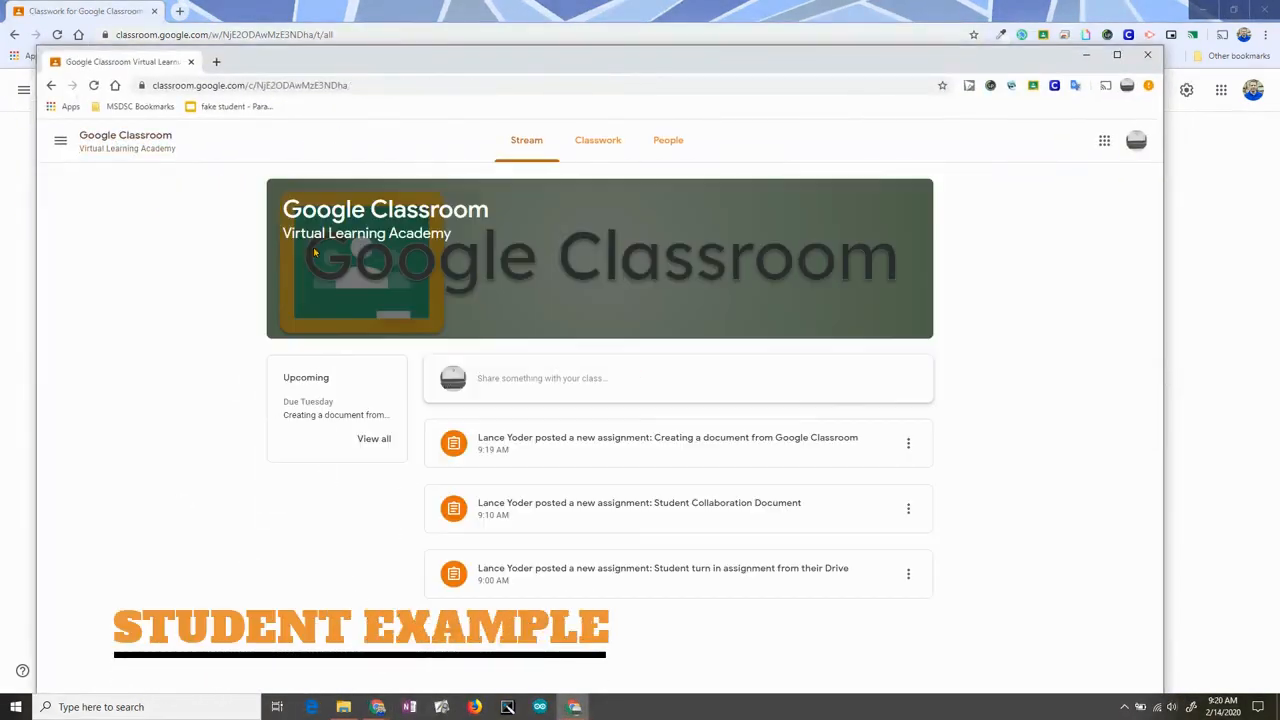
{"action": "left_click", "coordinate": [603, 138]}
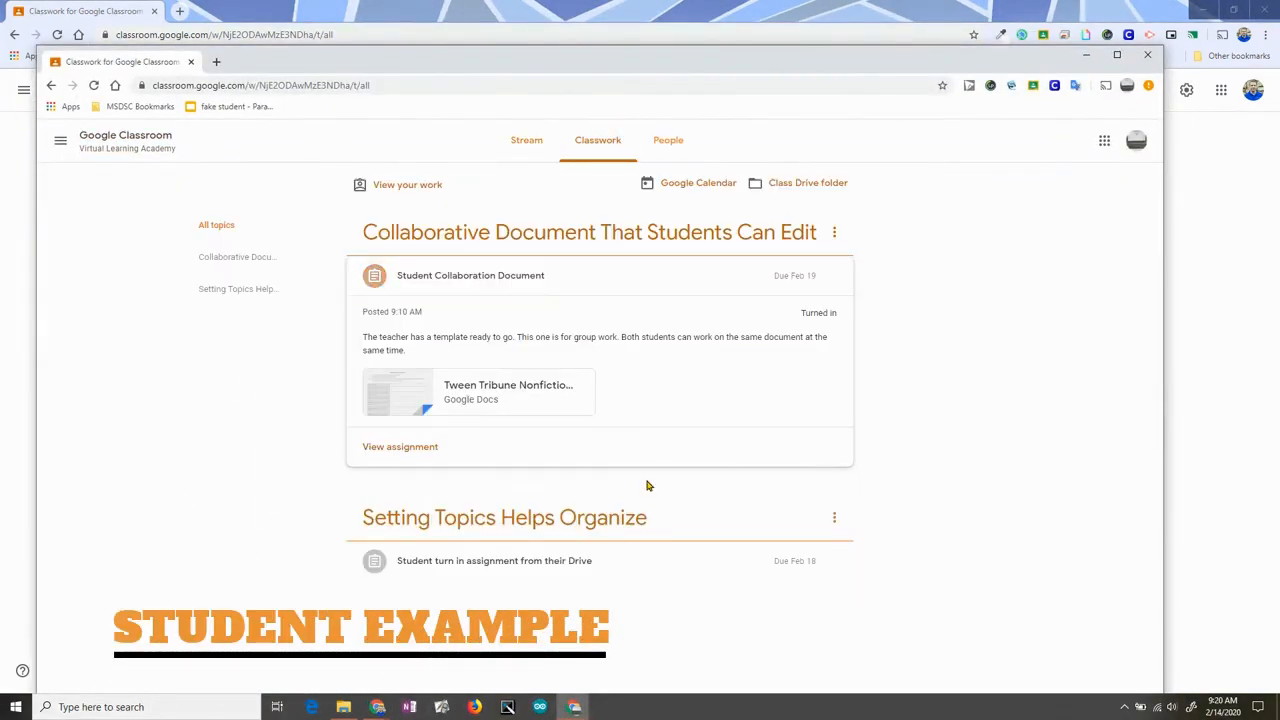
{"action": "left_click", "coordinate": [622, 243]}
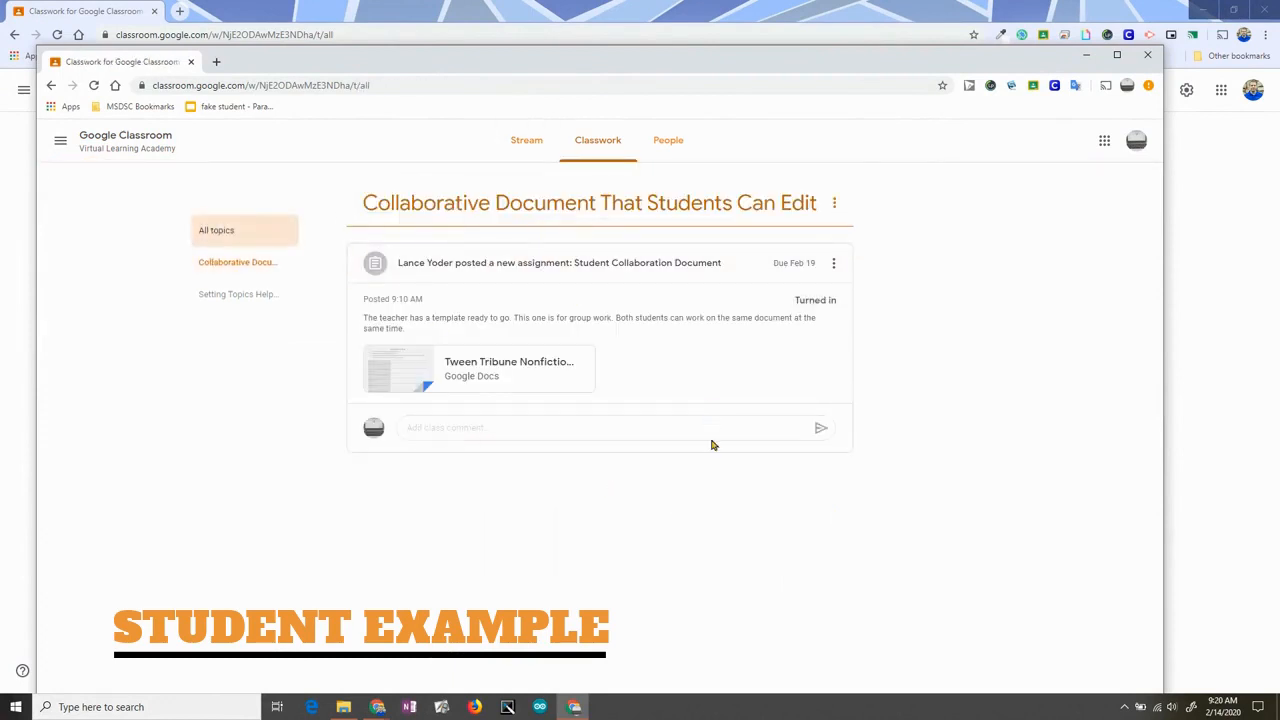
{"action": "left_click", "coordinate": [616, 284]}
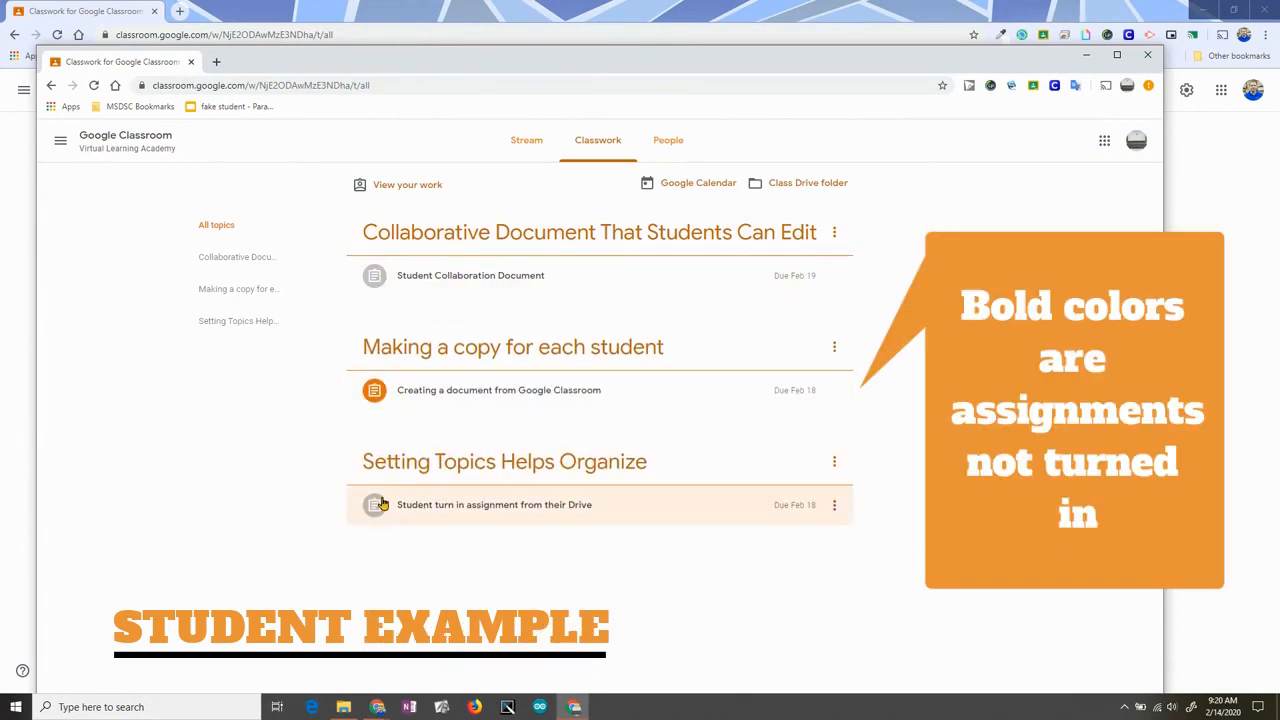
Open the student's copy in "Creating a document from Google Classroom" and answer "Where are the links to resources? That's not good?" below the question
{"action": "left_click", "coordinate": [491, 401]}
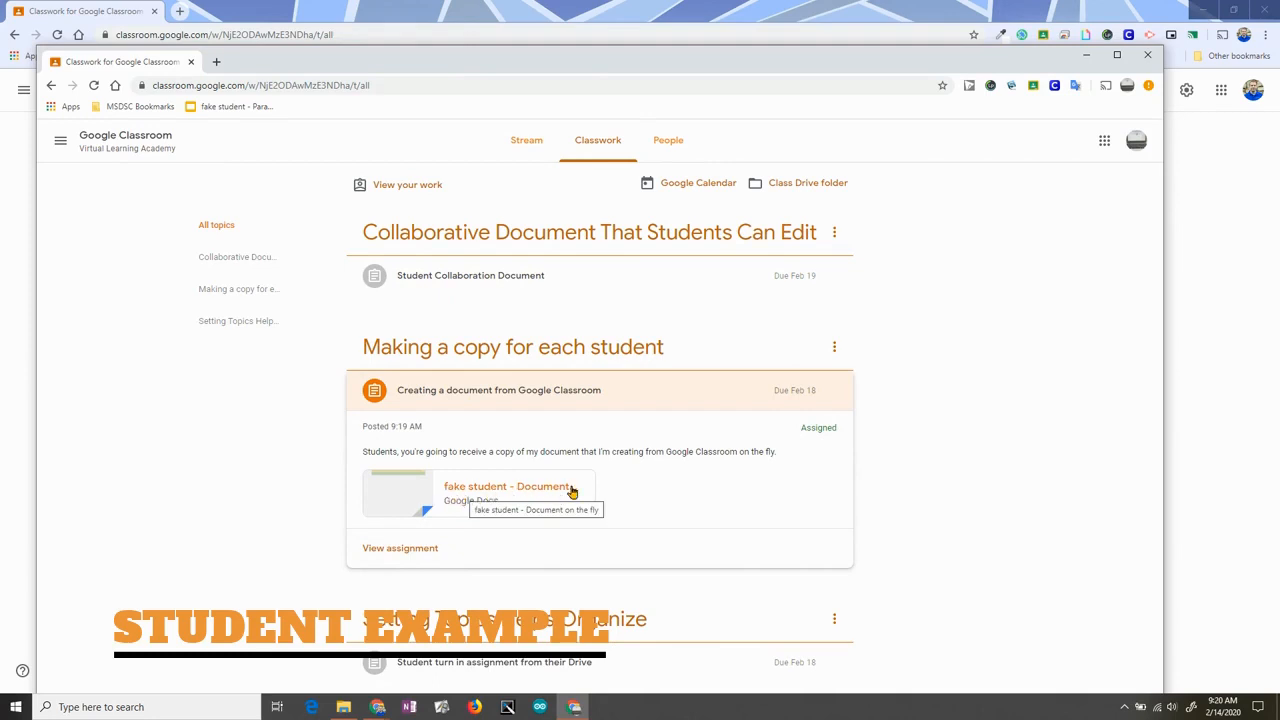
{"action": "left_click", "coordinate": [430, 495]}
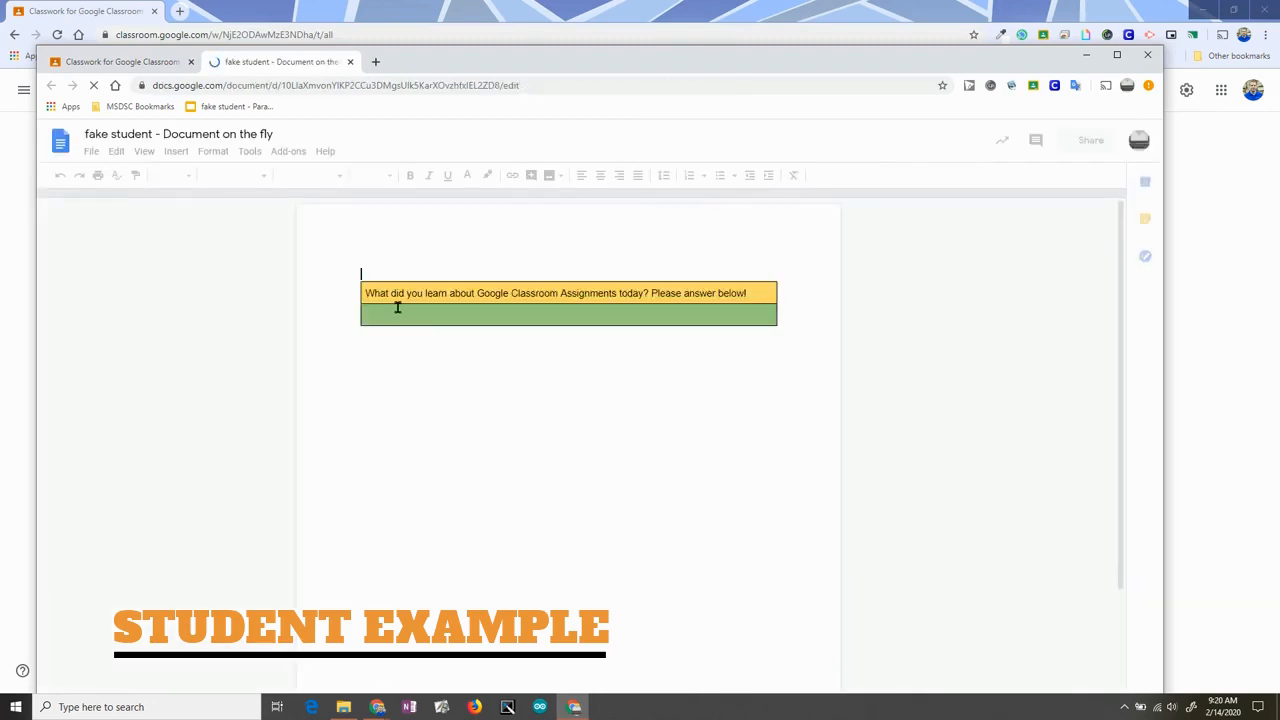
{"action": "left_click", "coordinate": [390, 312]}
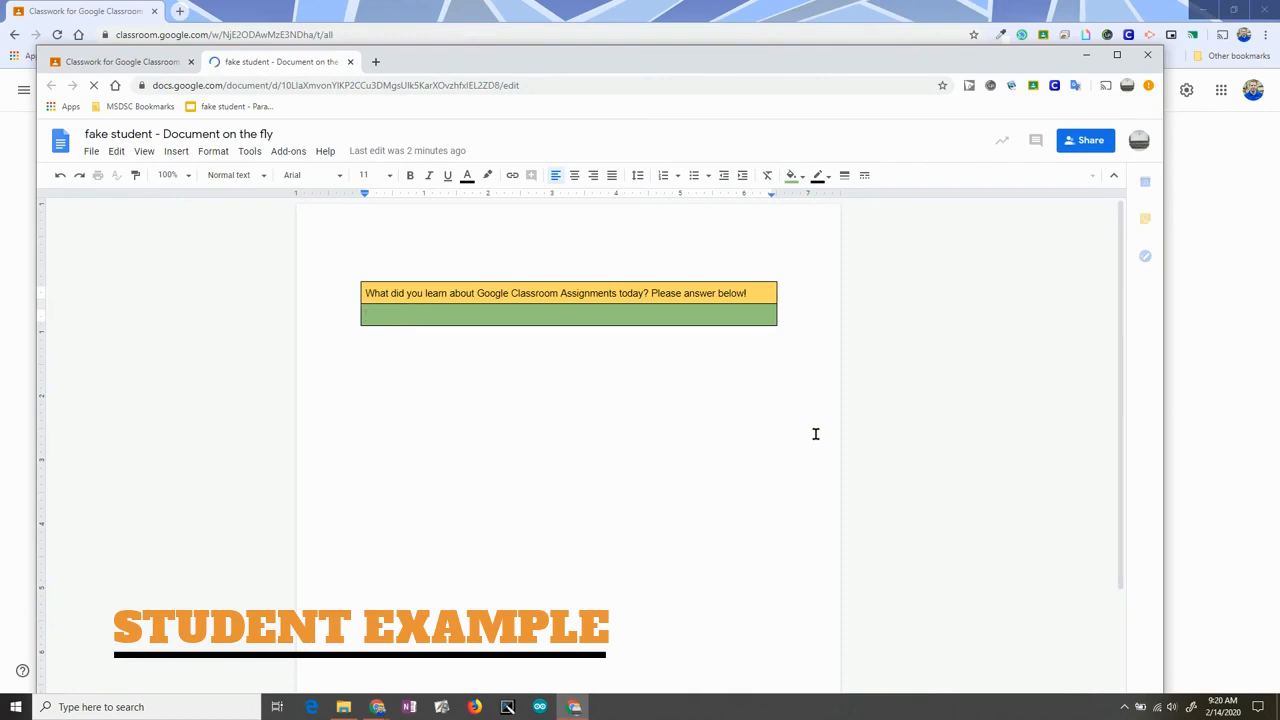
{"action": "type", "text": "Where are the links to resources? That's not good?"}
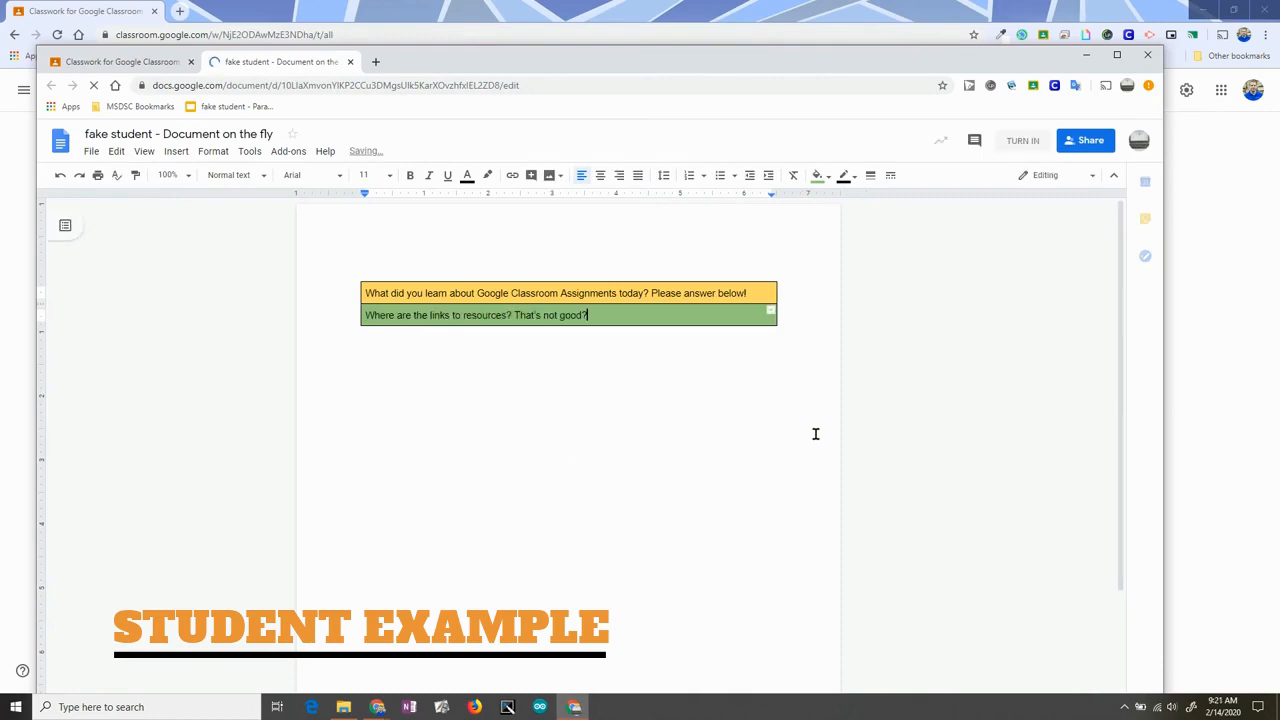